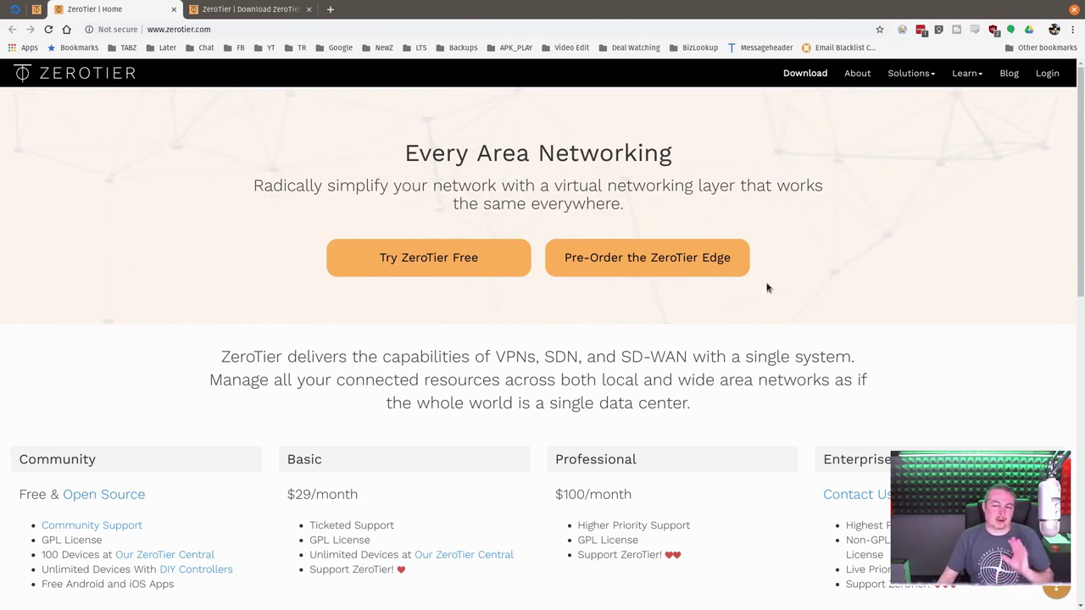
- Scroll through the ZeroTier pricing tiers and highlight the free tier's GPL License entry
scroll(766, 271, down, 1)
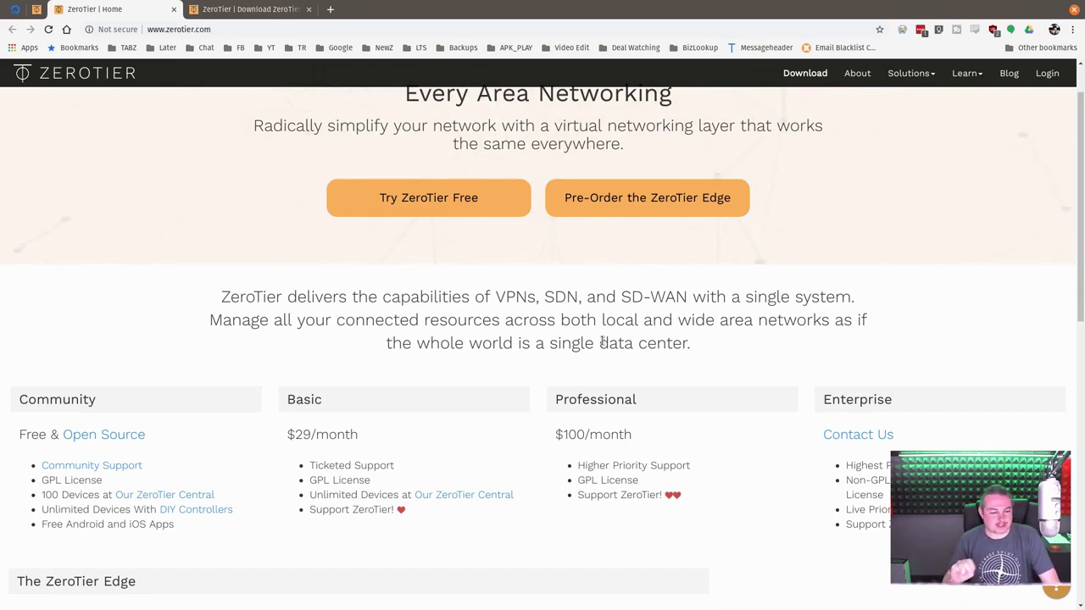
scroll(737, 420, up, 1)
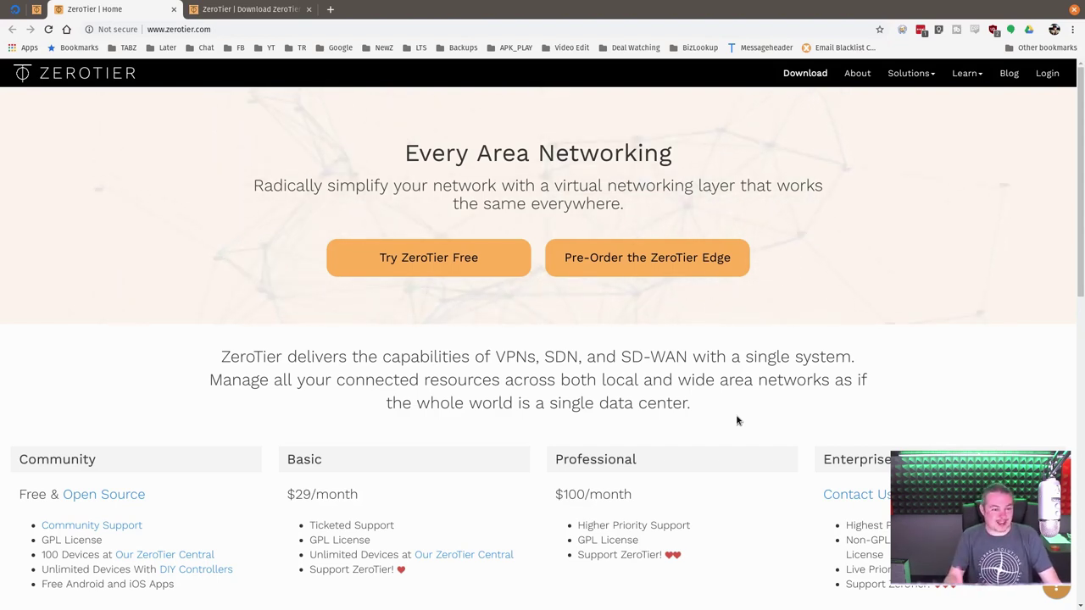
scroll(251, 509, down, 2)
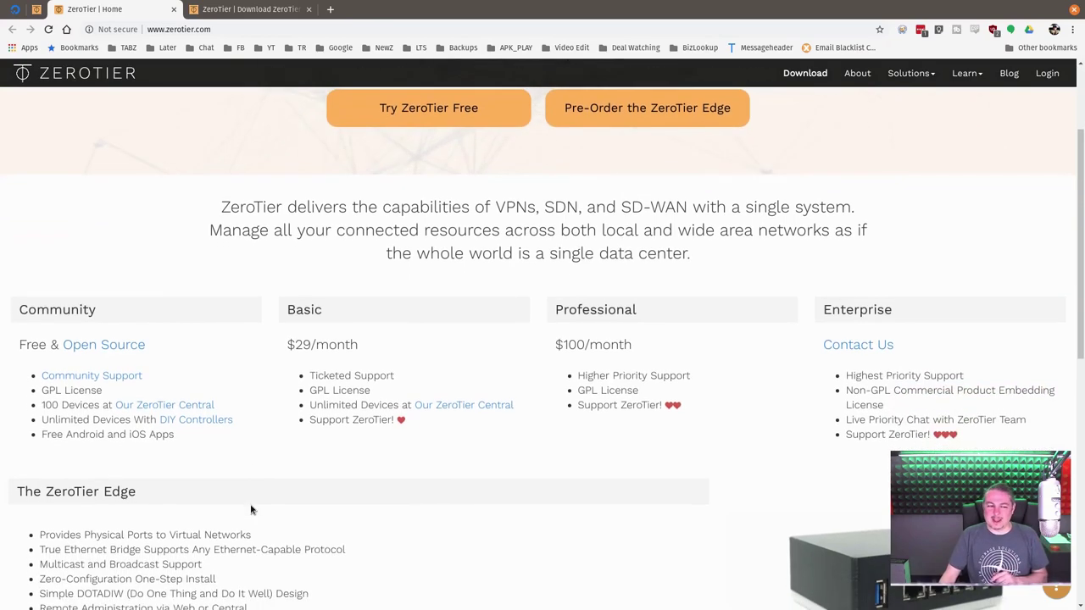
scroll(251, 510, down, 1)
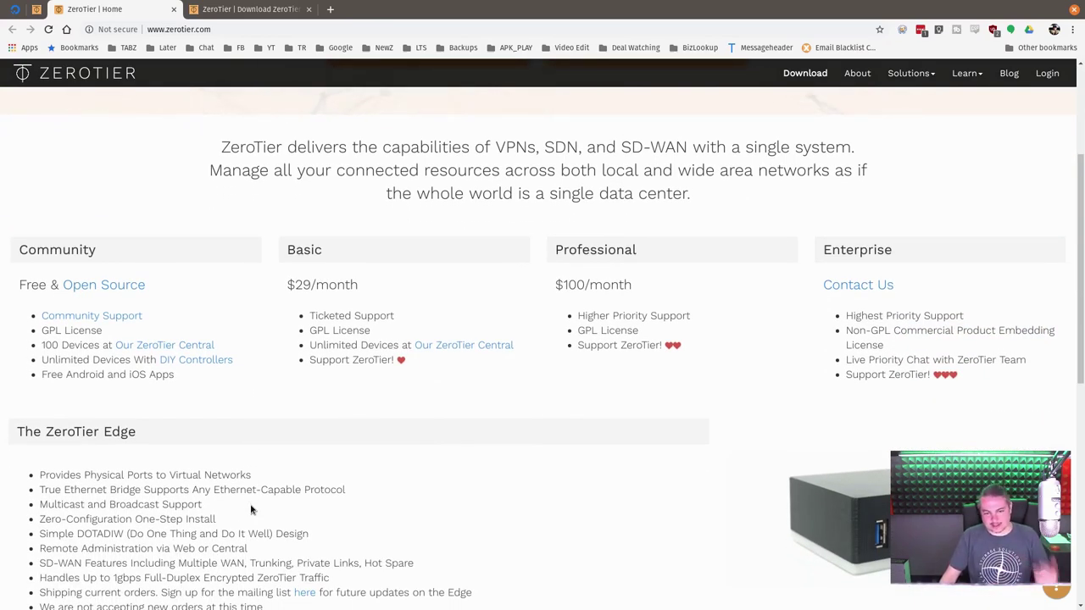
double_click(73, 330)
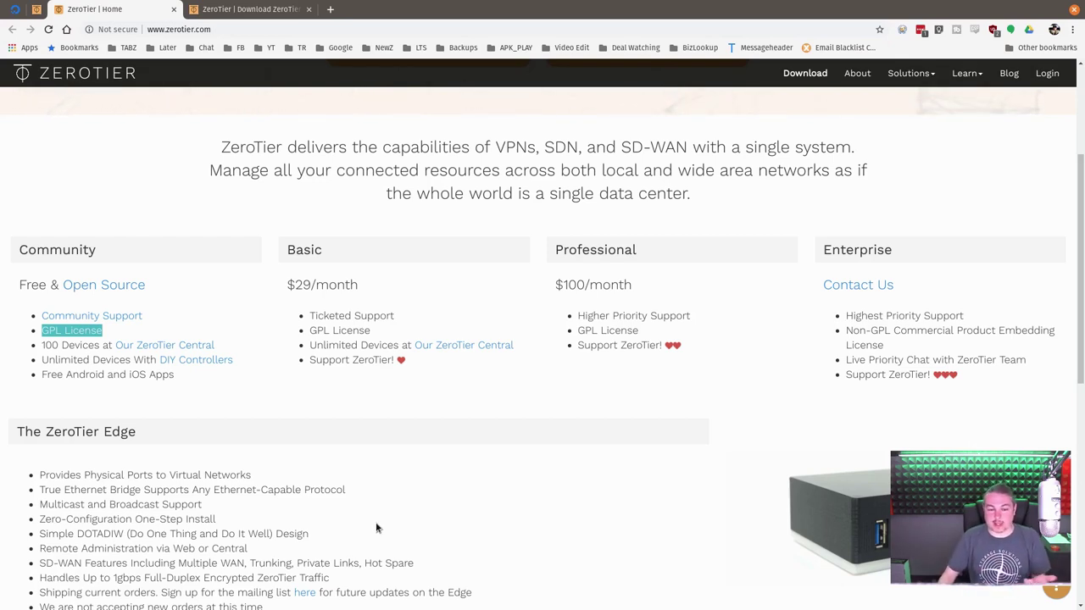
scroll(399, 480, up, 3)
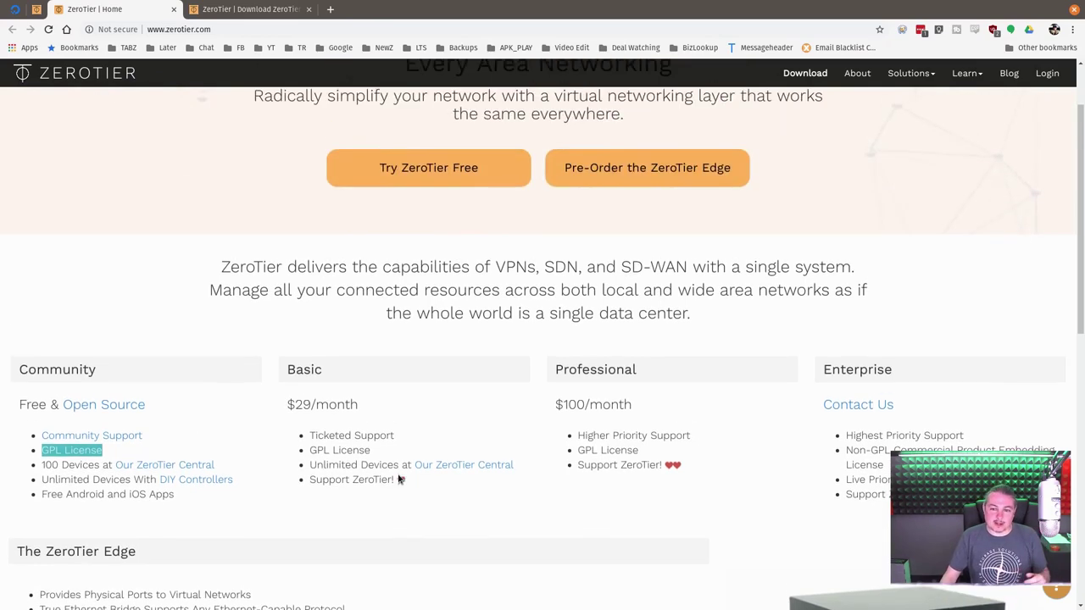
scroll(398, 480, down, 4)
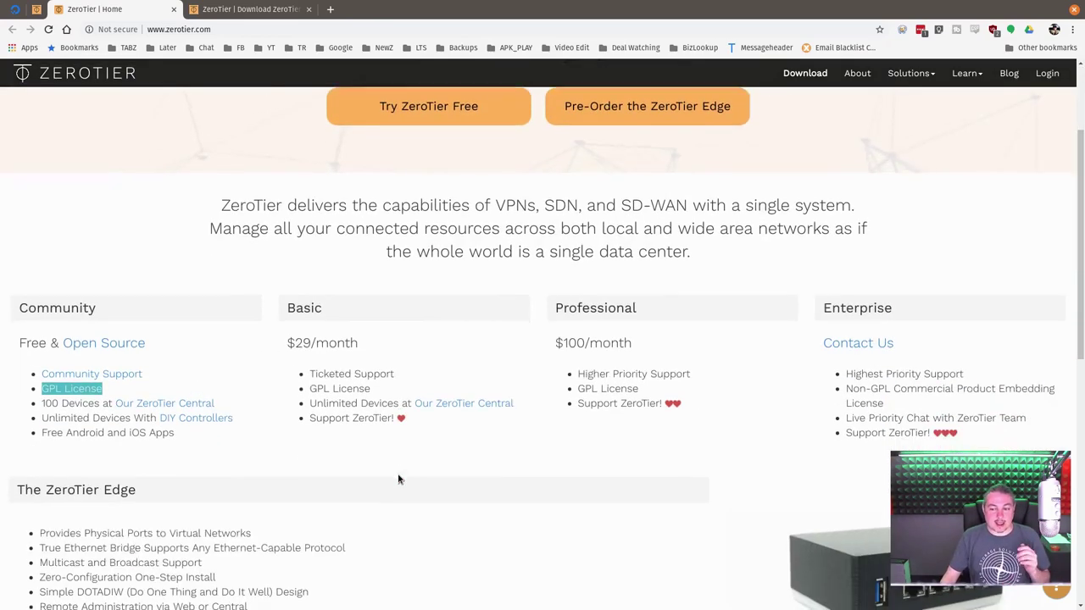
scroll(398, 473, down, 1)
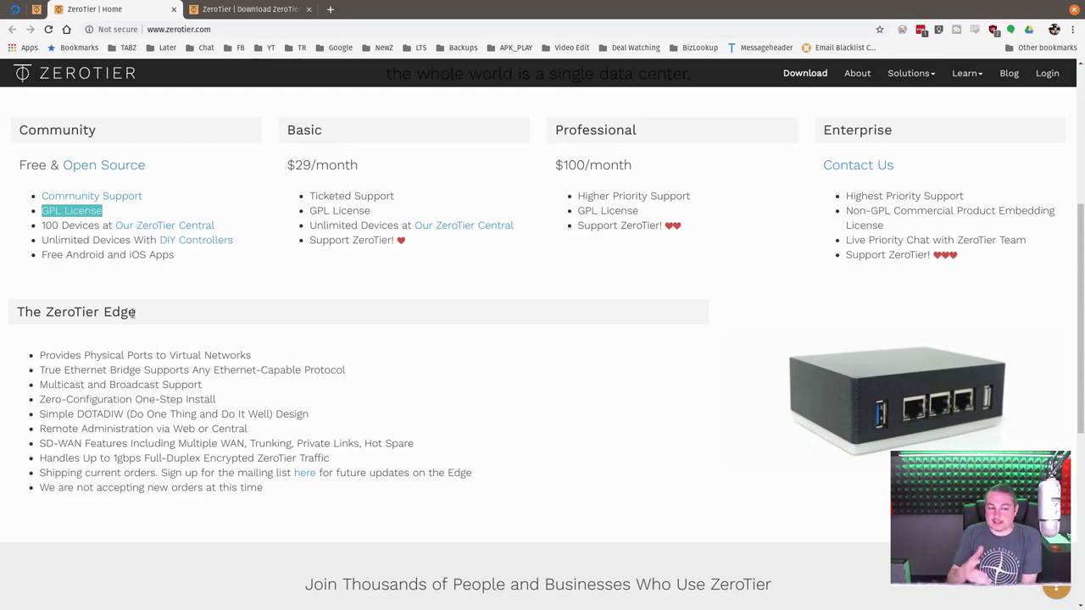
scroll(167, 333, up, 4)
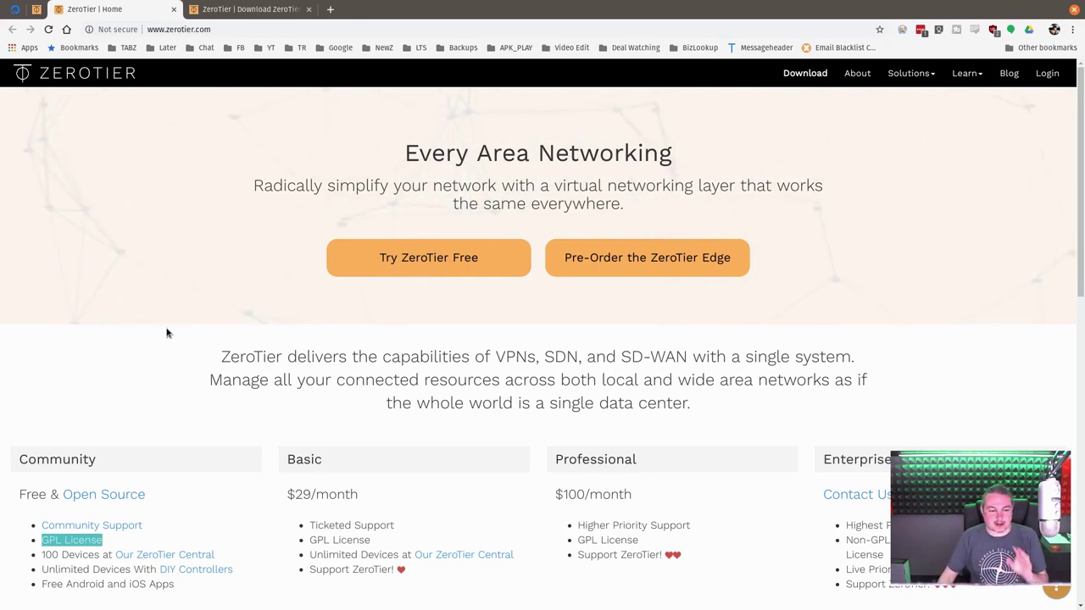
- Highlight 'The ZeroTier Edge' heading on the ZeroTier page
scroll(167, 332, down, 3)
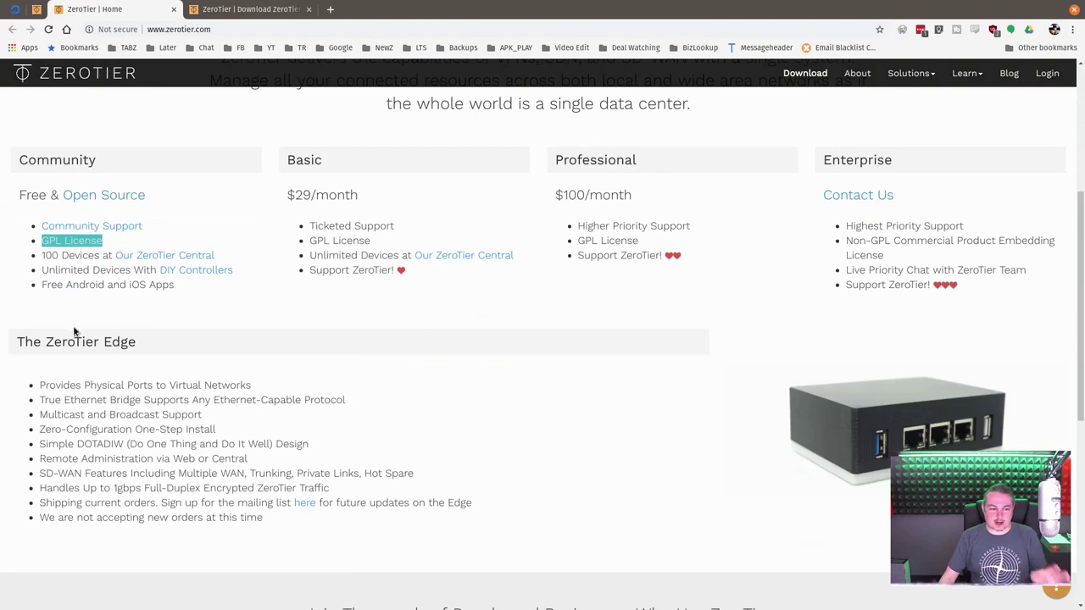
double_click(71, 343)
click(36, 355)
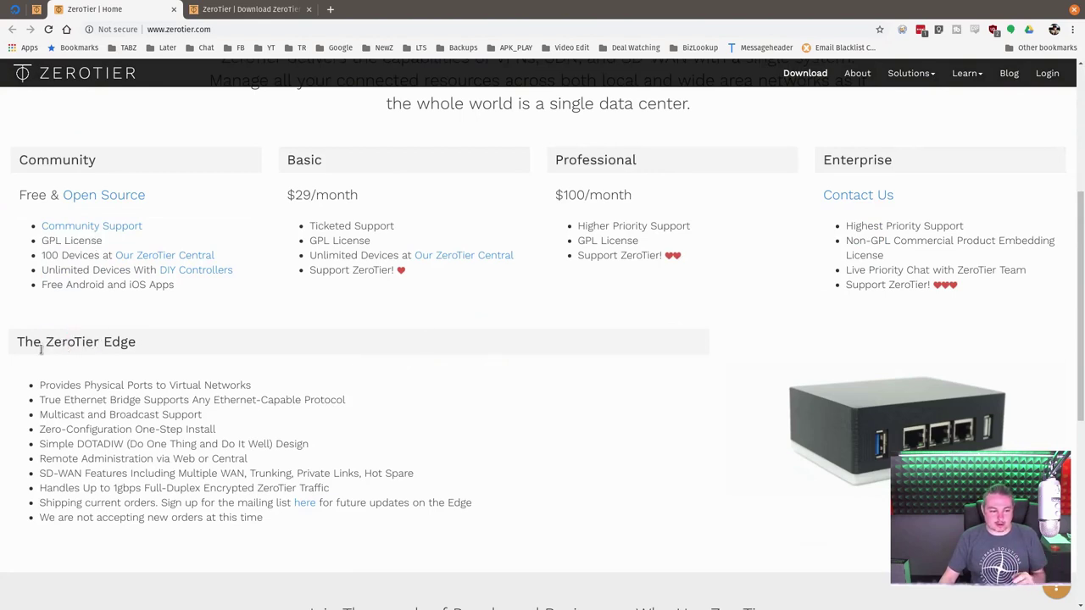
drag(19, 343, 162, 345)
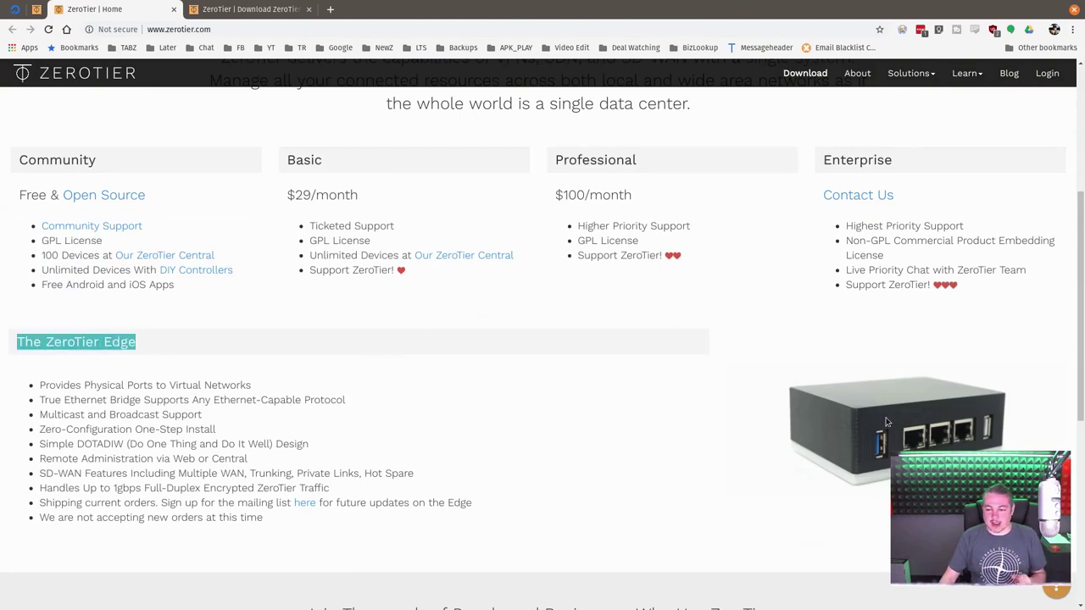
scroll(903, 441, down, 1)
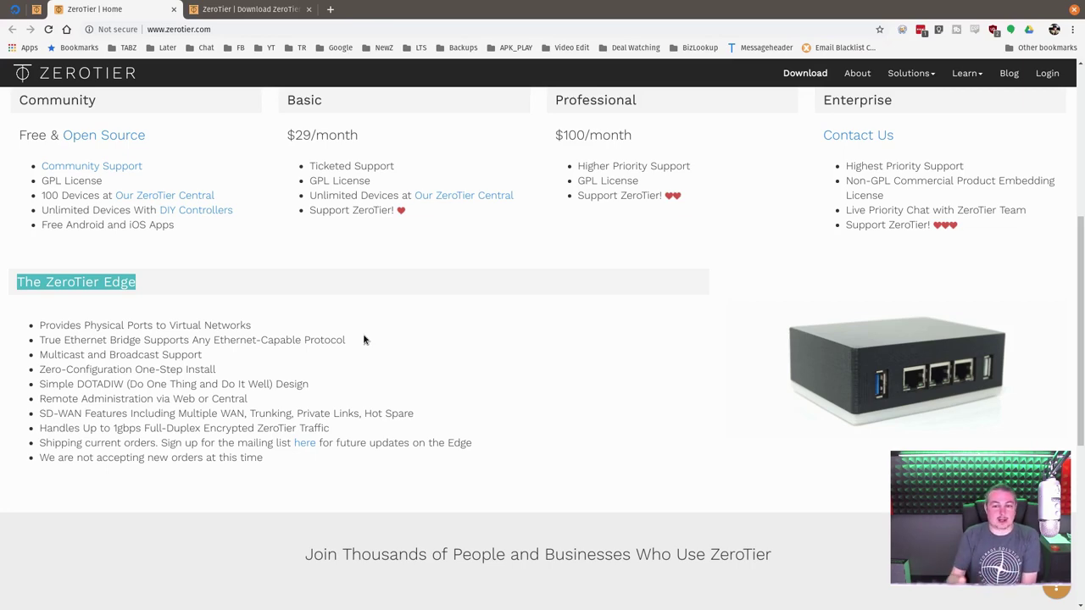
- Show the ZeroTier Central account settings with the Free subscription, then return to the yEd diagram
scroll(364, 340, up, 2)
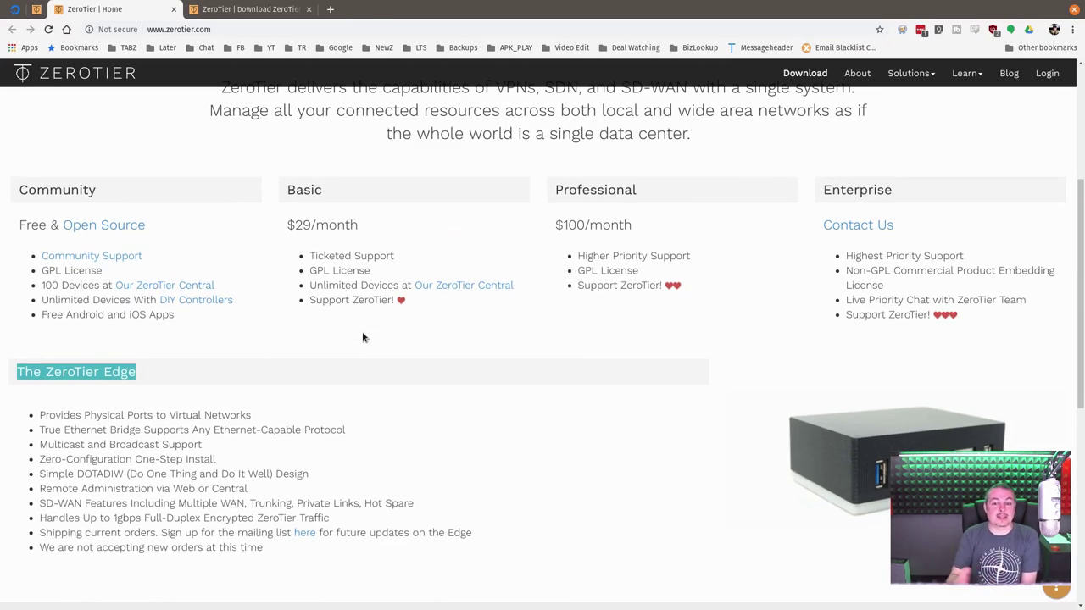
scroll(362, 337, up, 6)
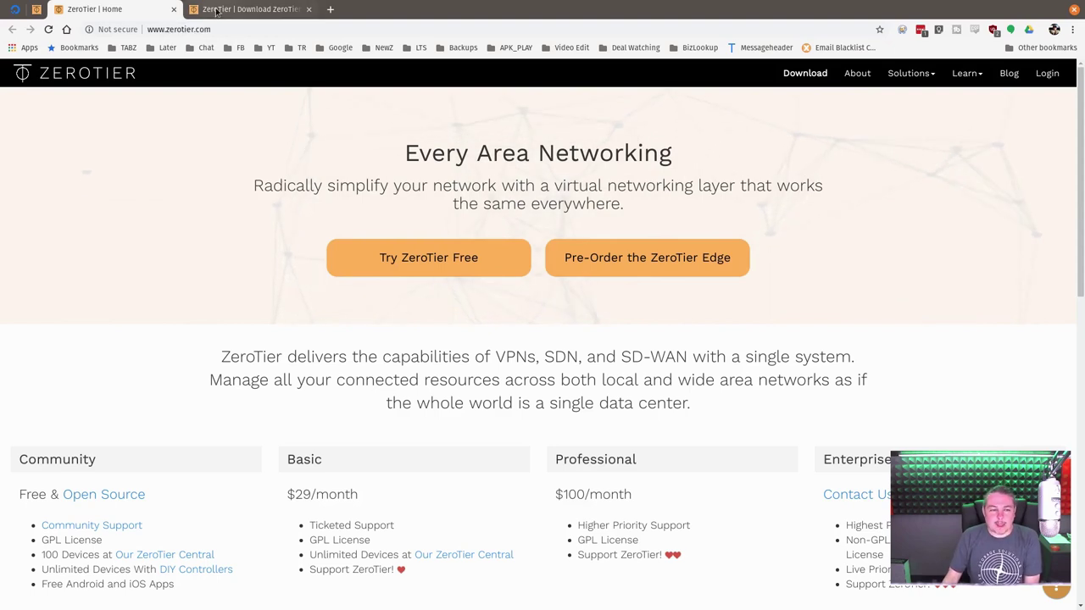
click(37, 11)
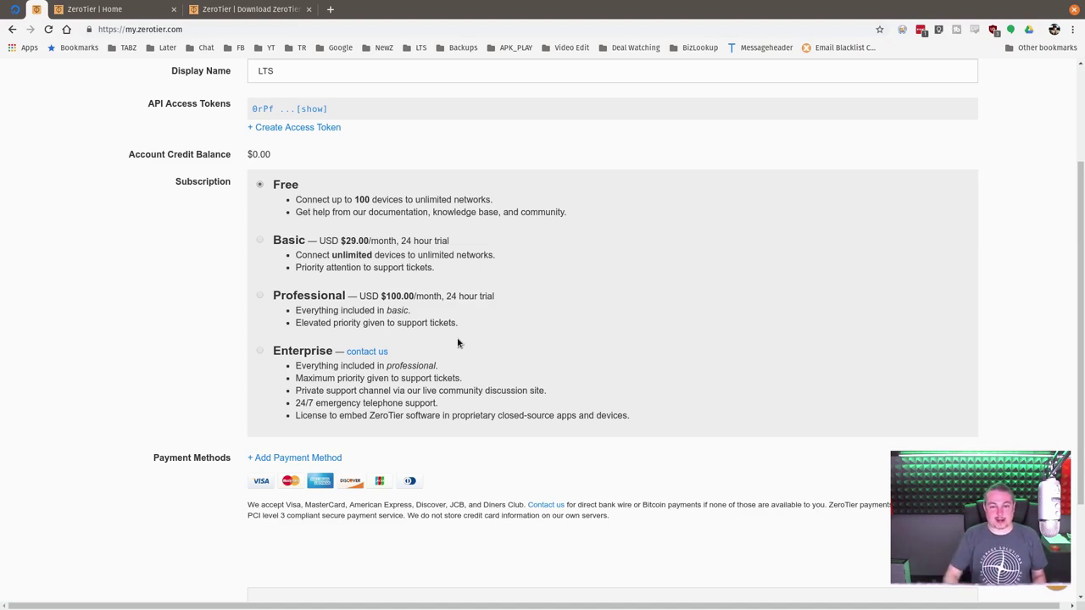
key(alt+Tab)
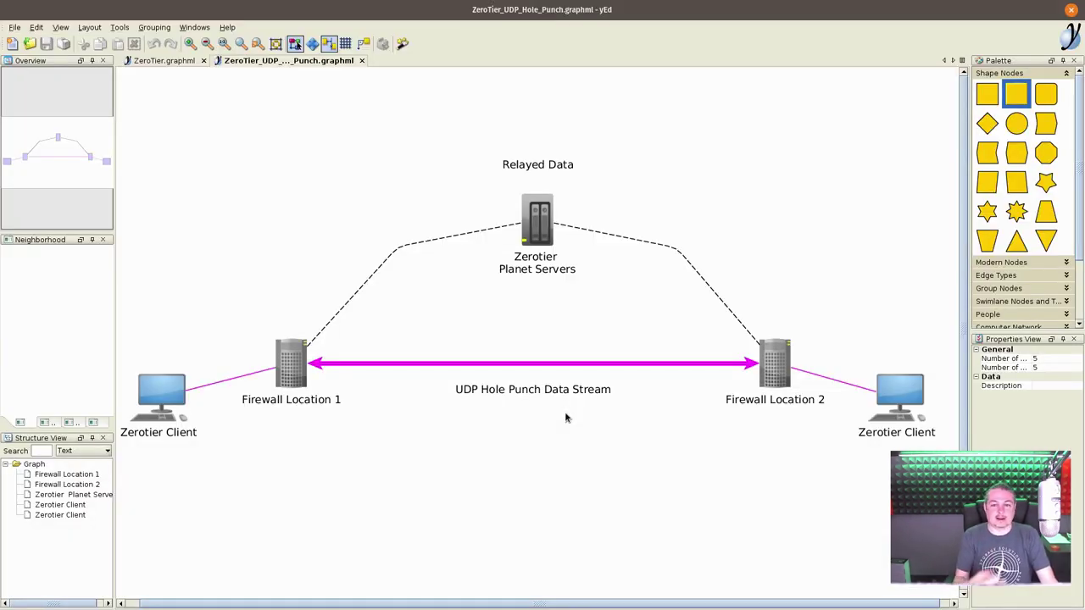
click(282, 378)
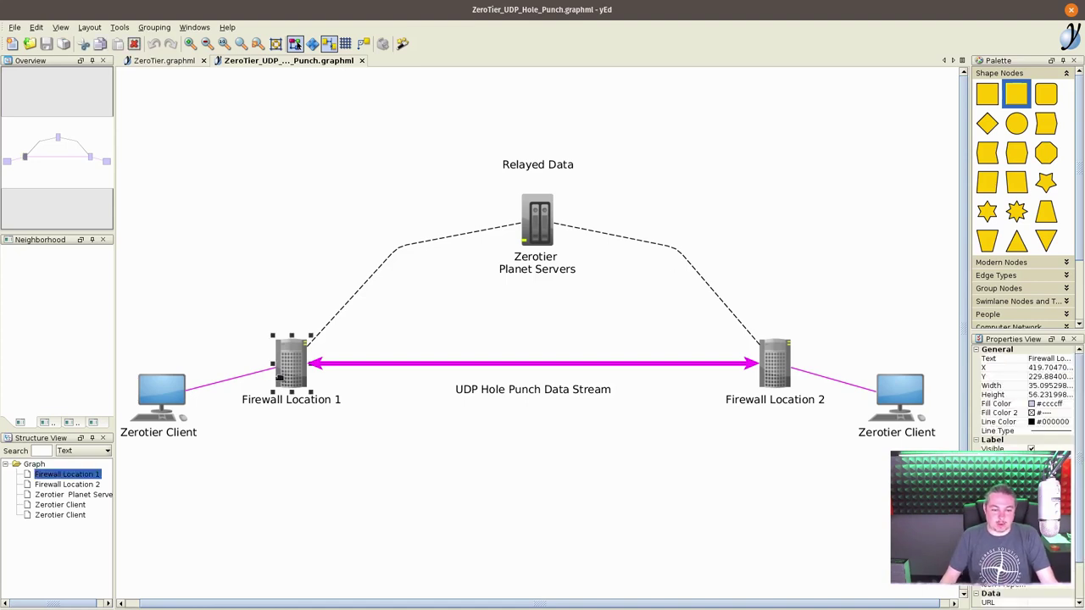
click(788, 366)
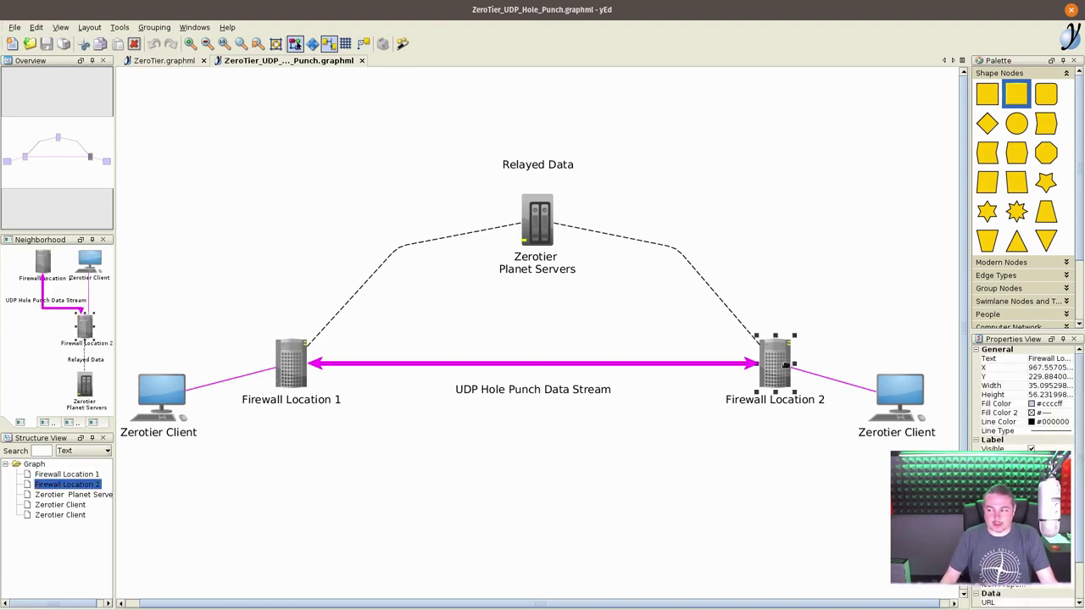
click(161, 416)
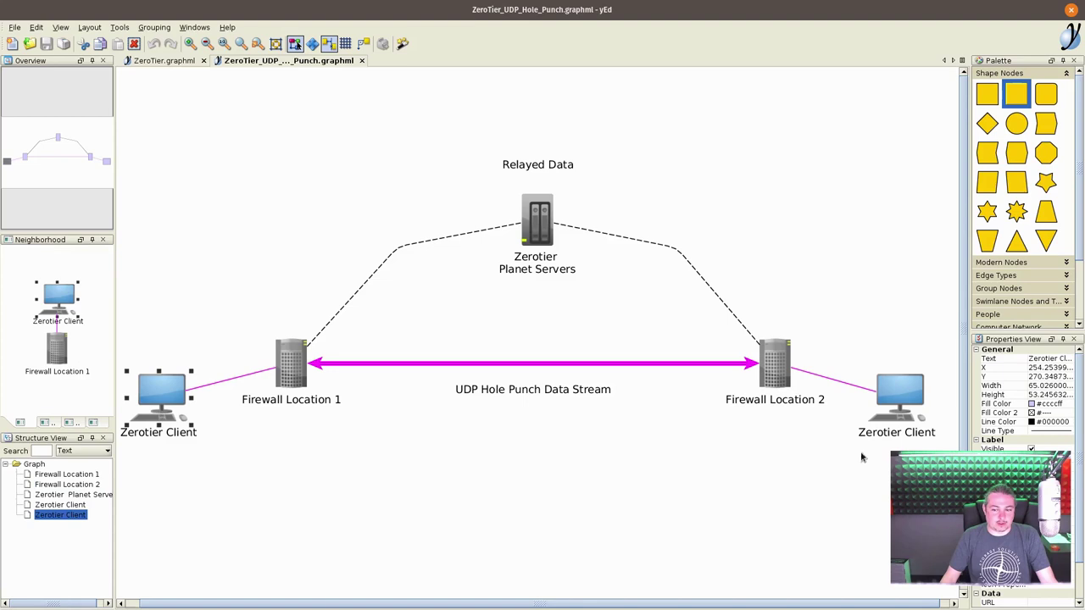
click(927, 393)
click(895, 397)
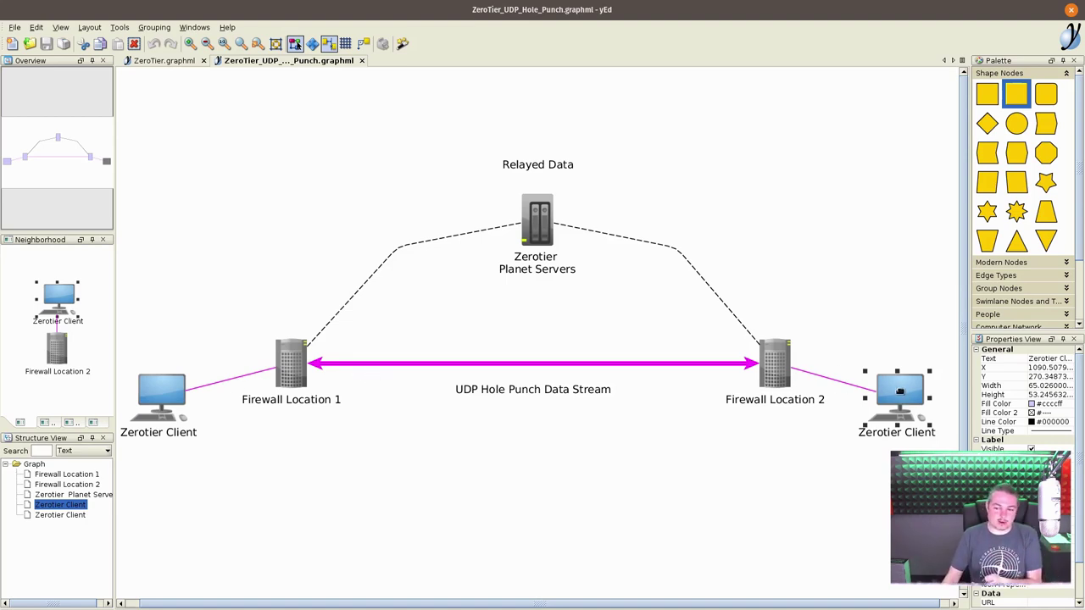
click(291, 378)
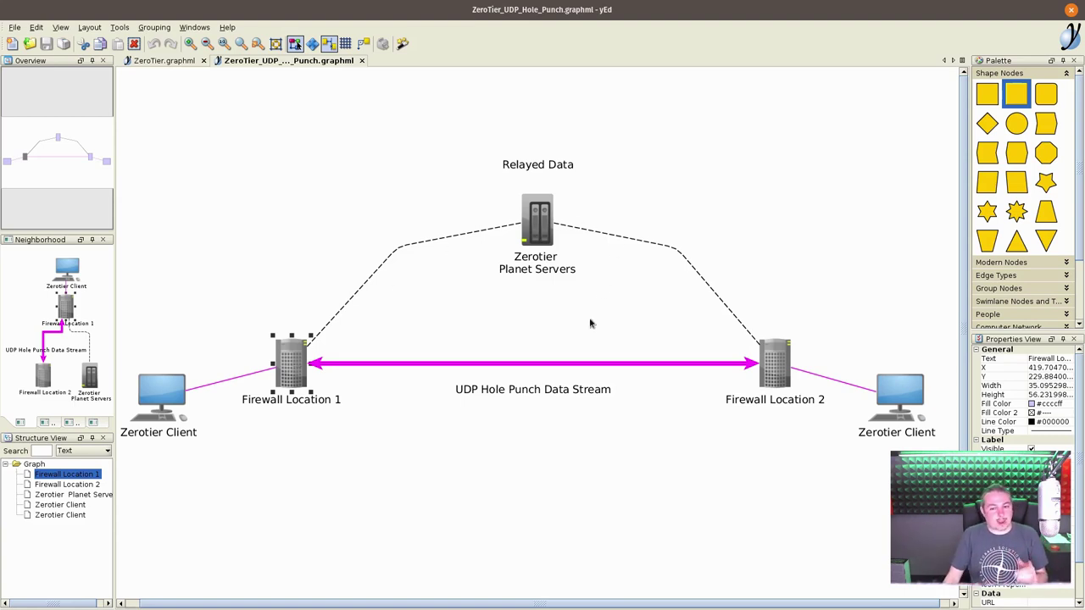
click(560, 364)
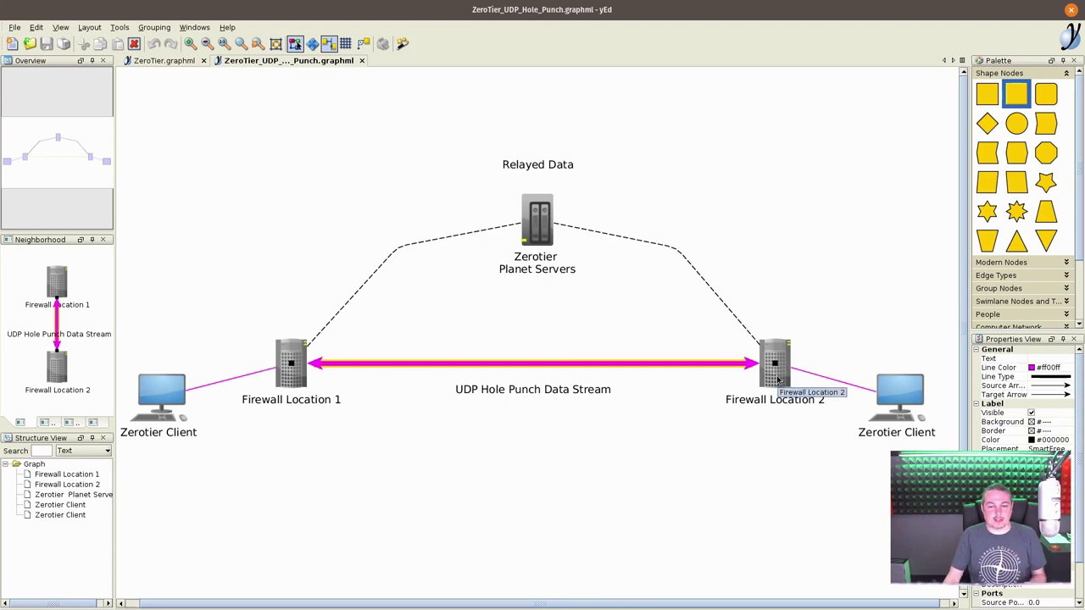
click(734, 430)
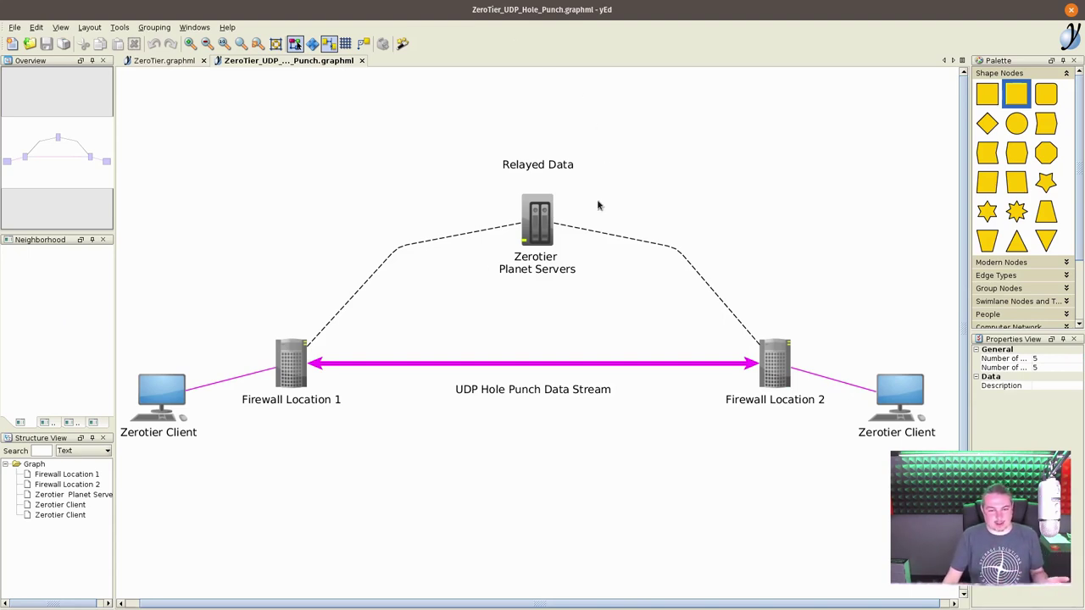
click(157, 379)
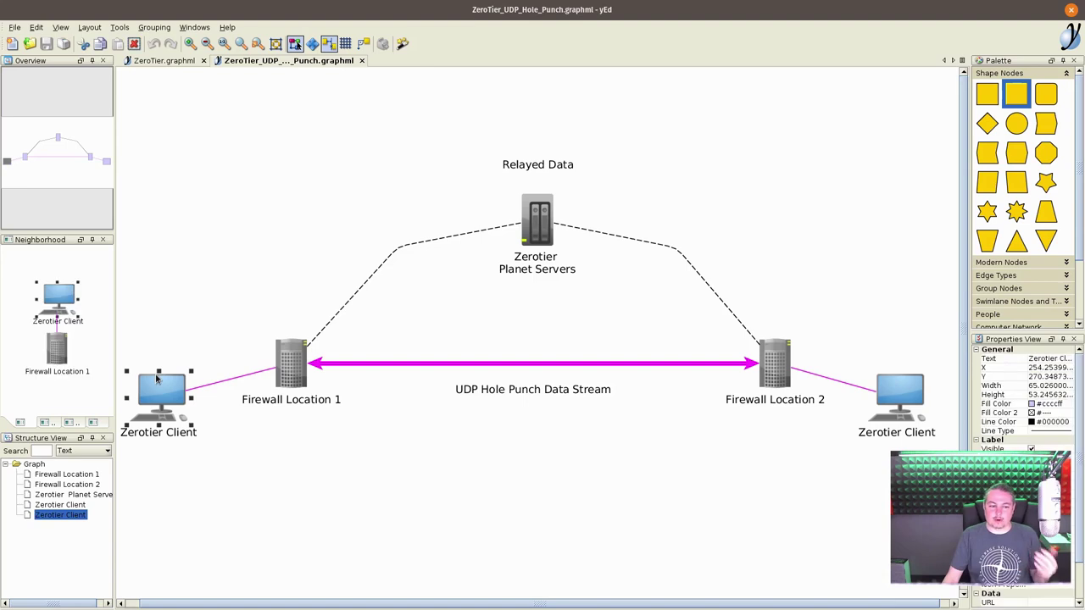
click(909, 405)
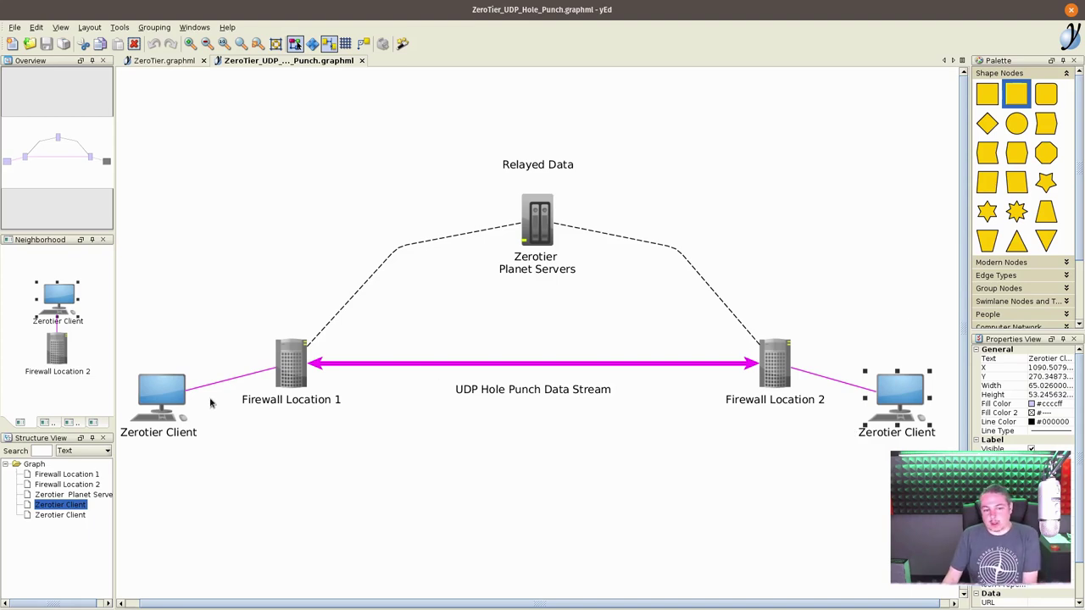
click(171, 398)
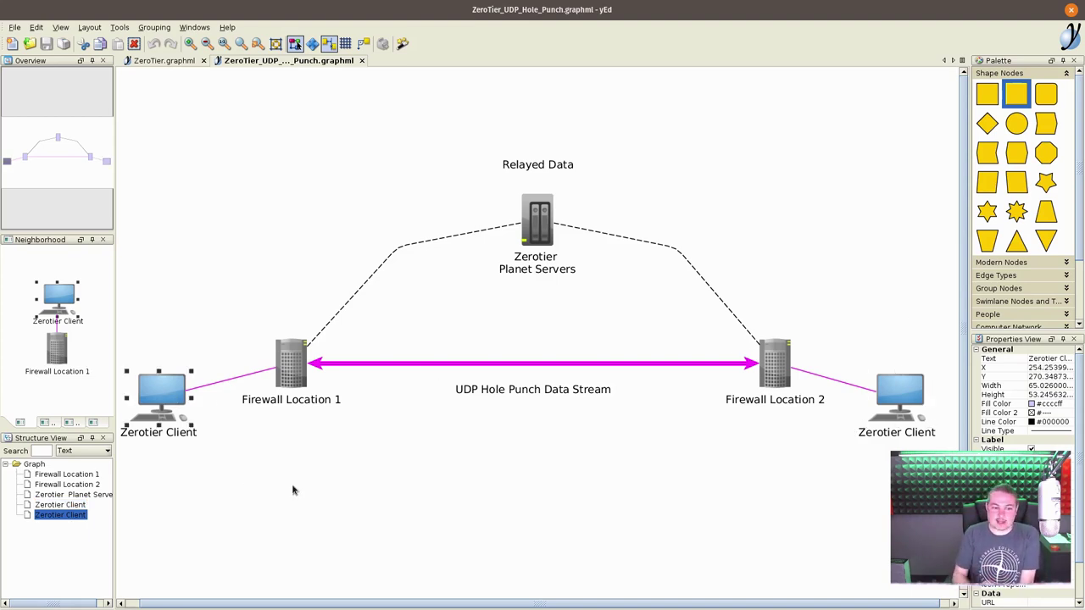
click(901, 399)
click(774, 495)
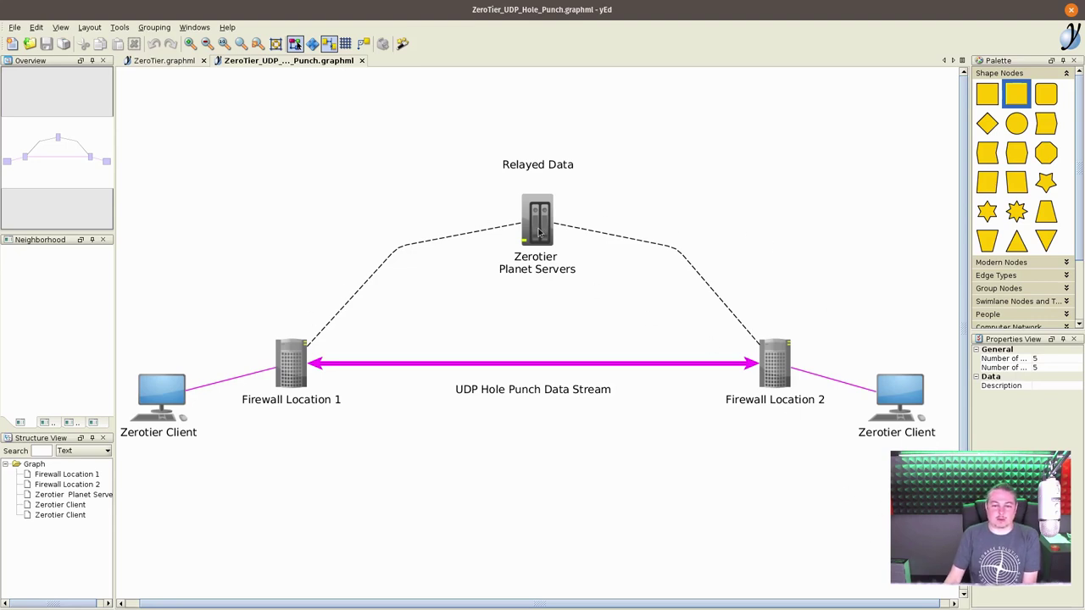
click(539, 233)
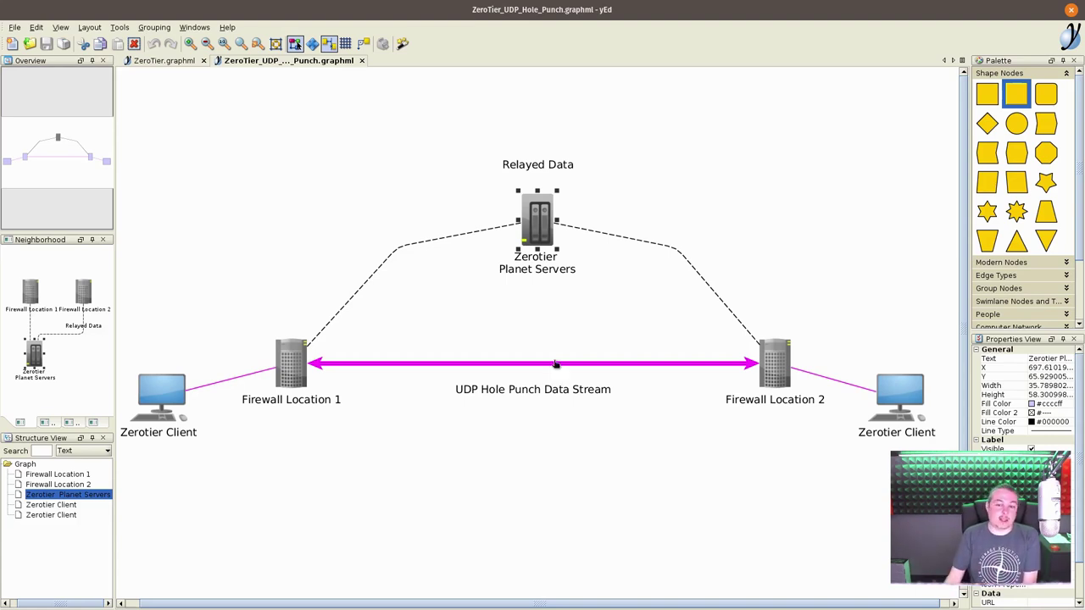
click(773, 377)
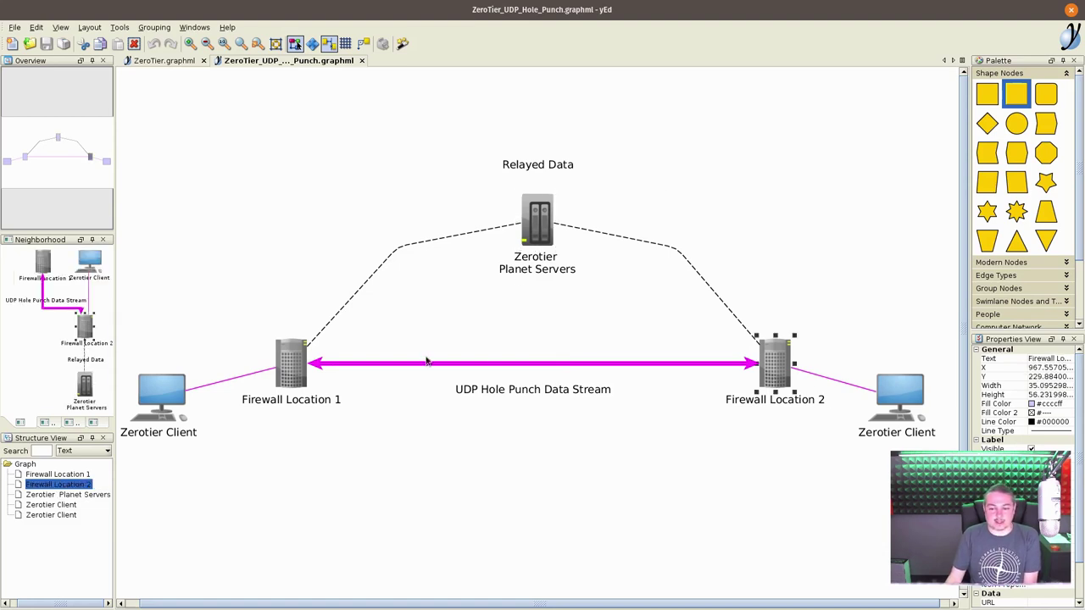
click(282, 369)
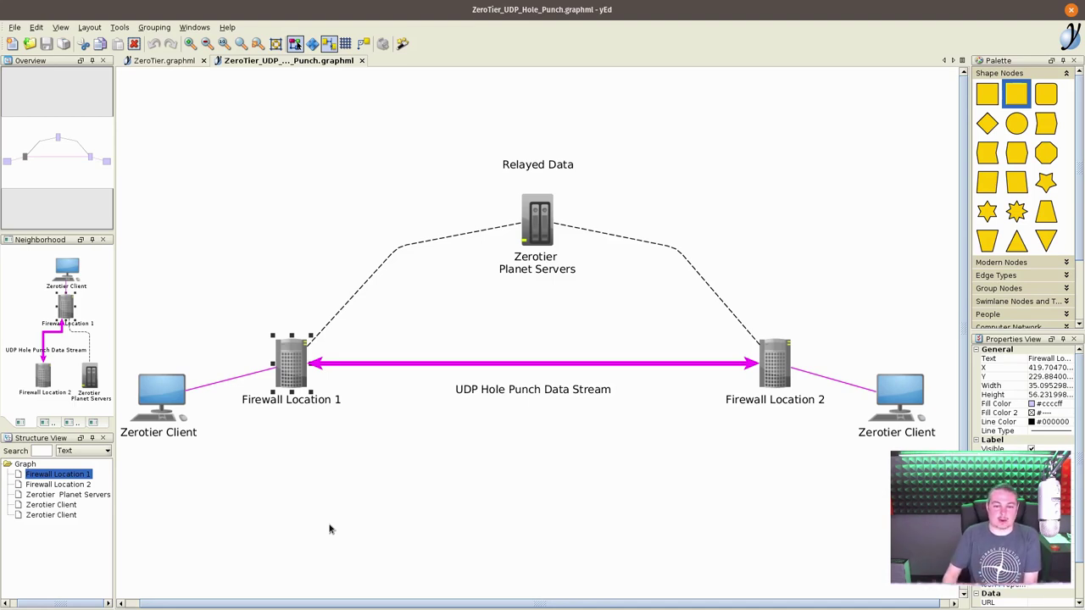
click(548, 234)
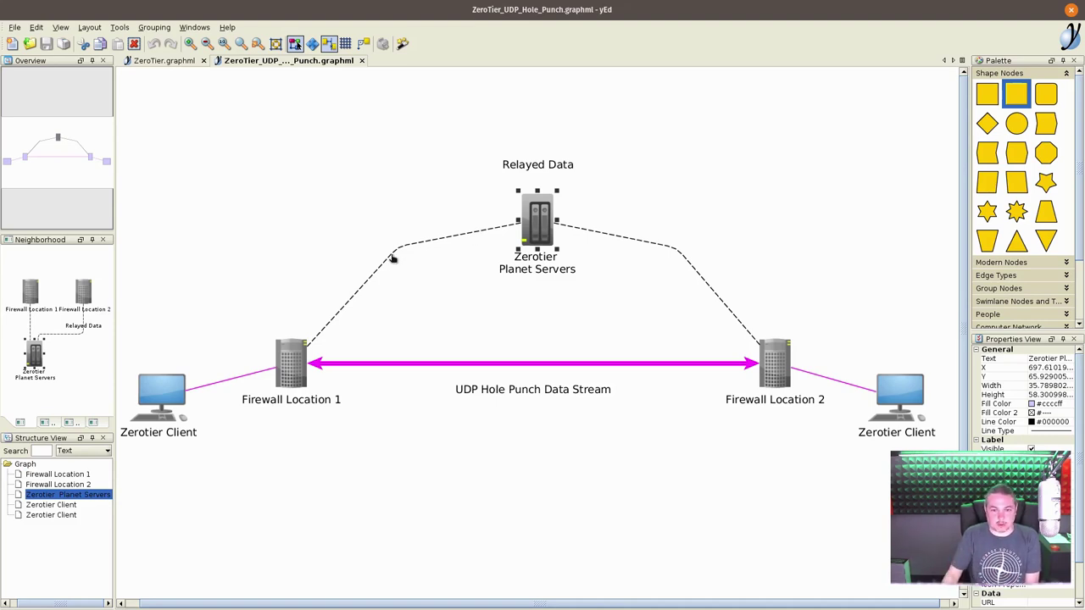
click(452, 269)
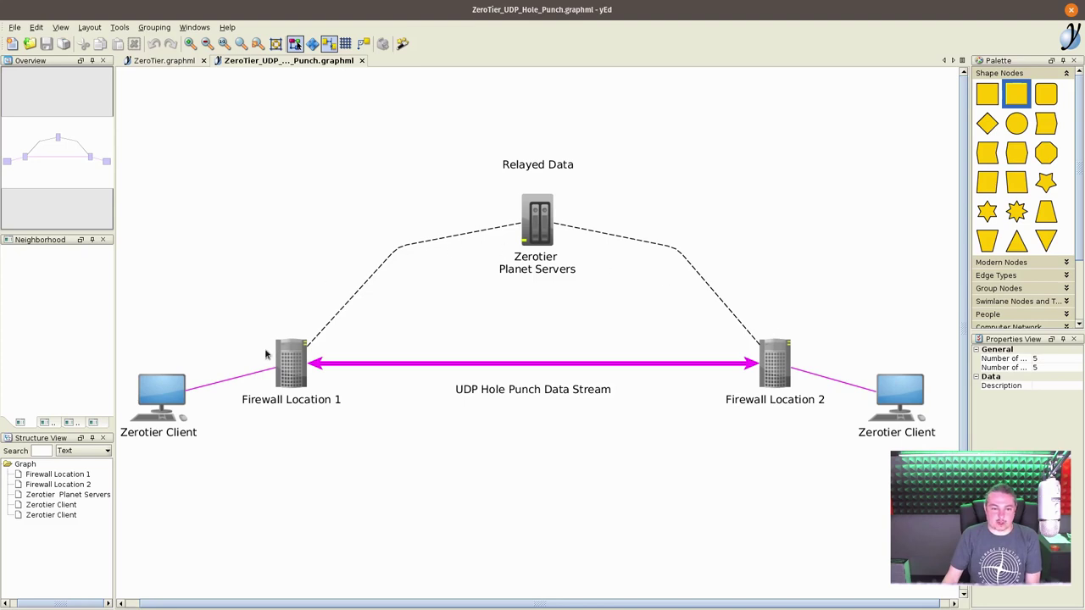
click(284, 377)
click(771, 364)
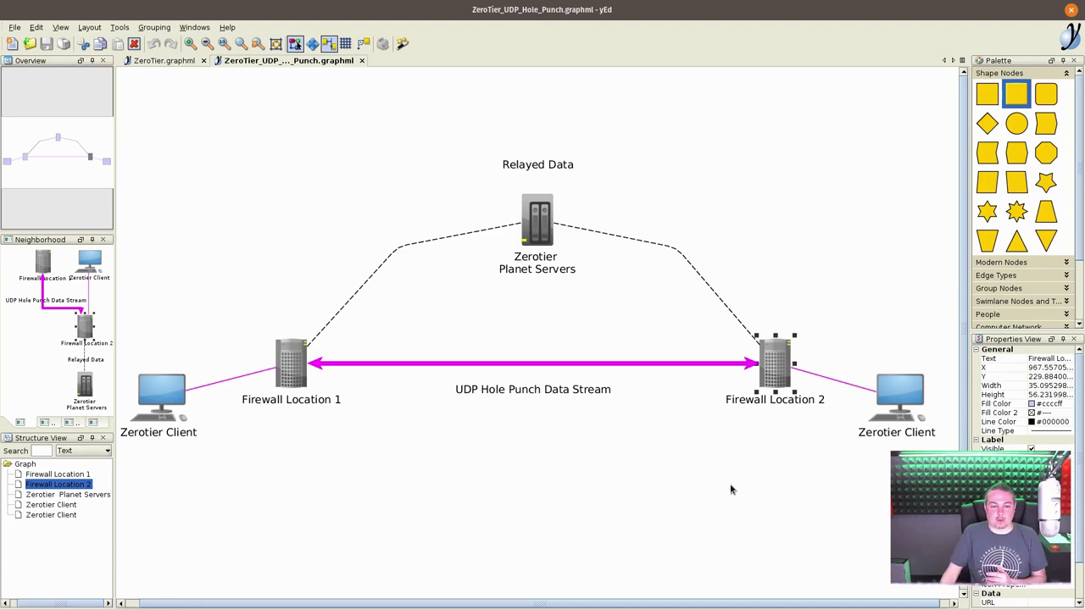
click(421, 244)
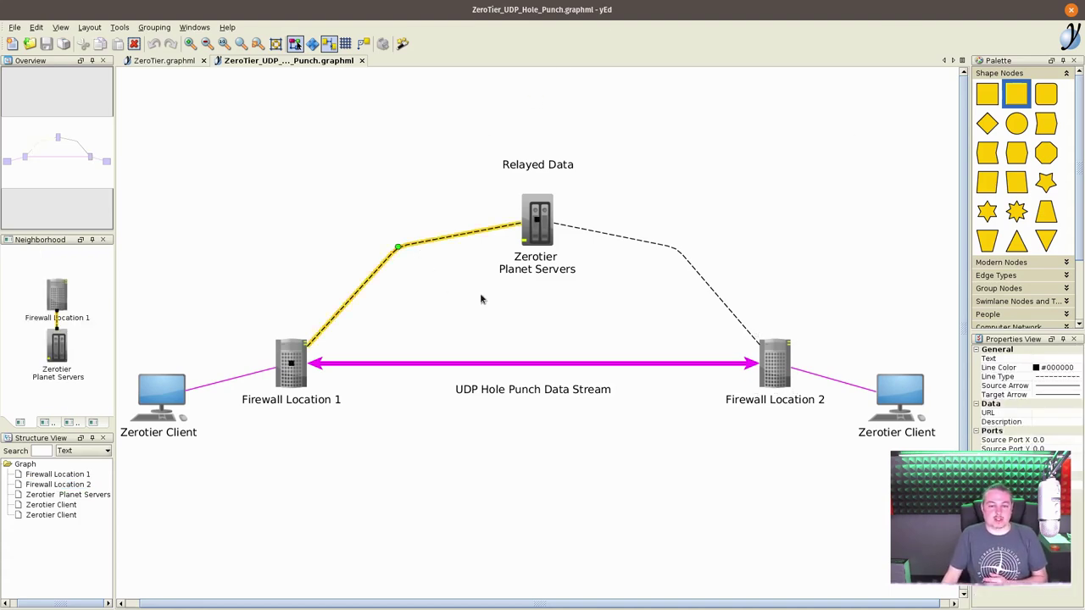
click(481, 298)
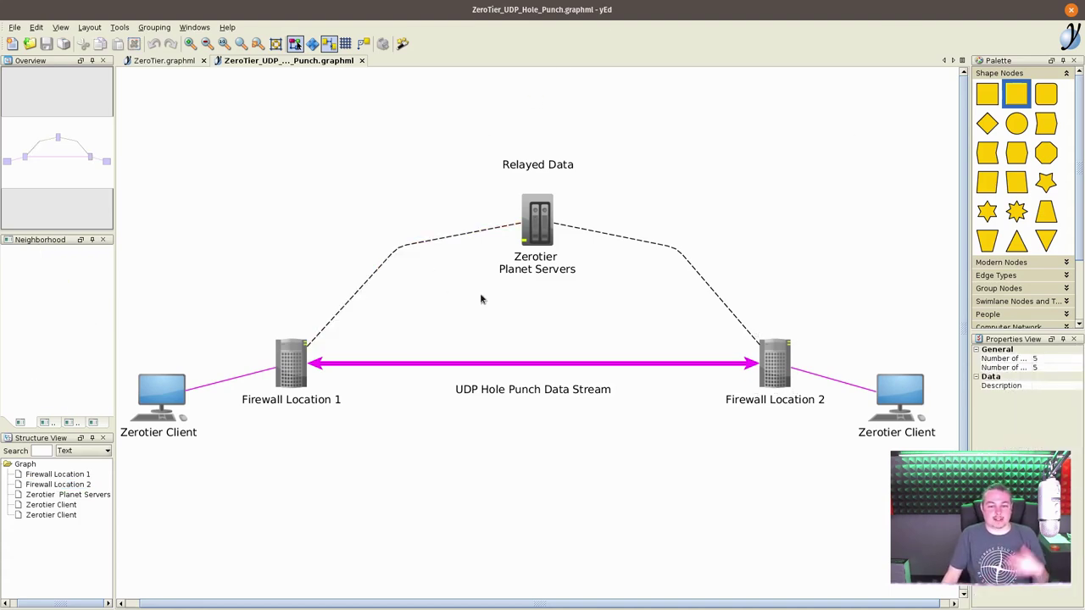
click(773, 364)
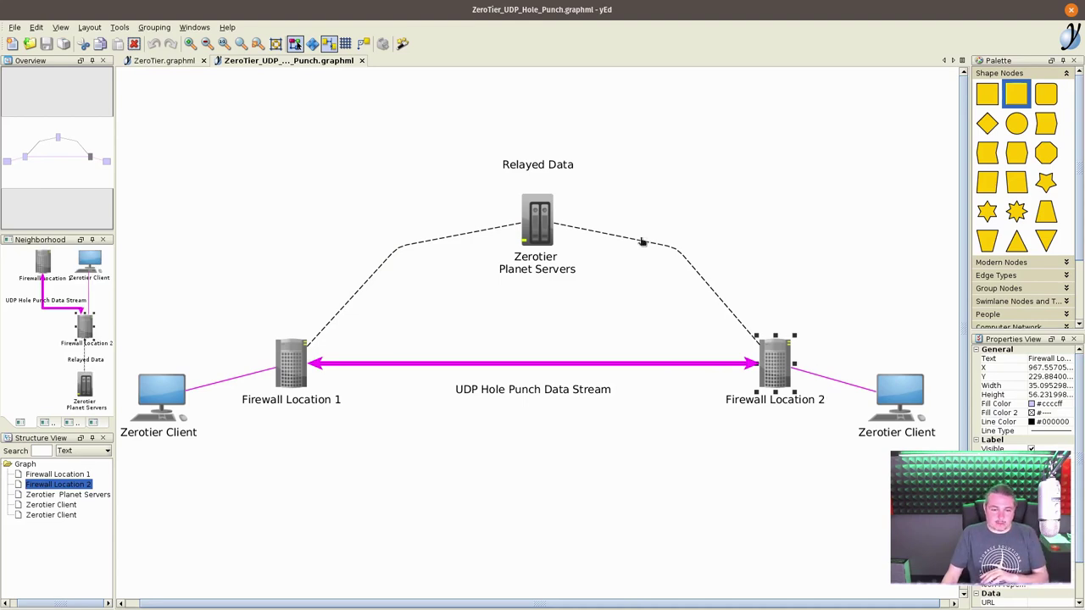
click(549, 222)
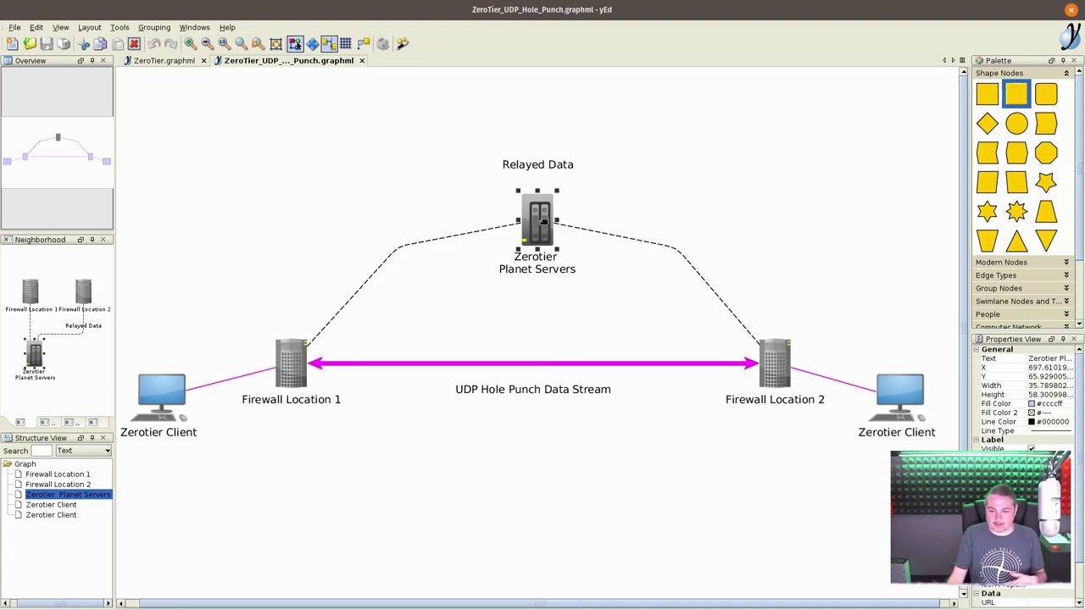
click(281, 368)
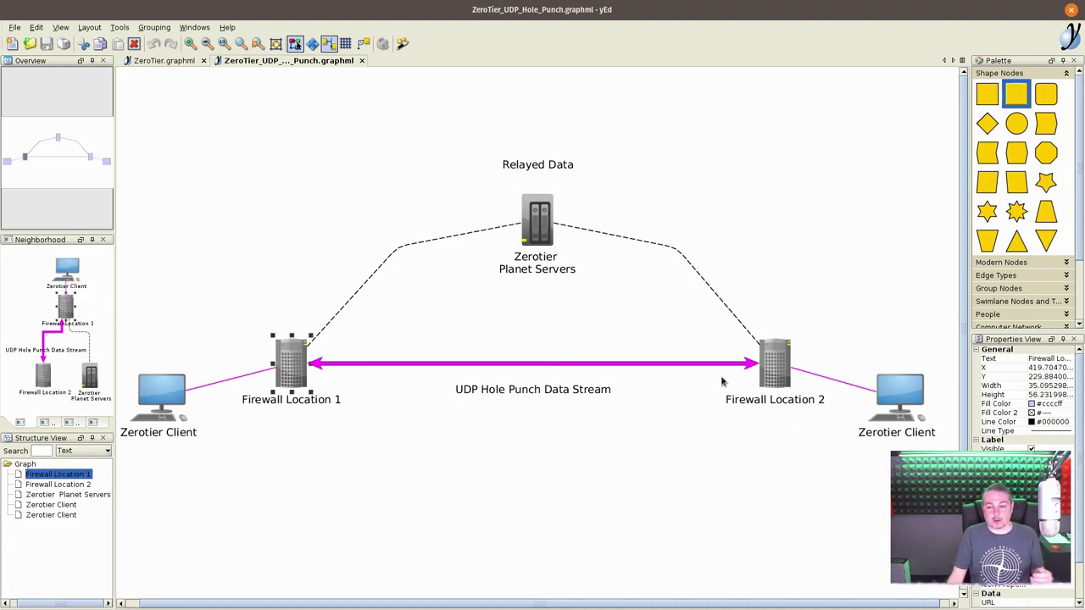
click(773, 375)
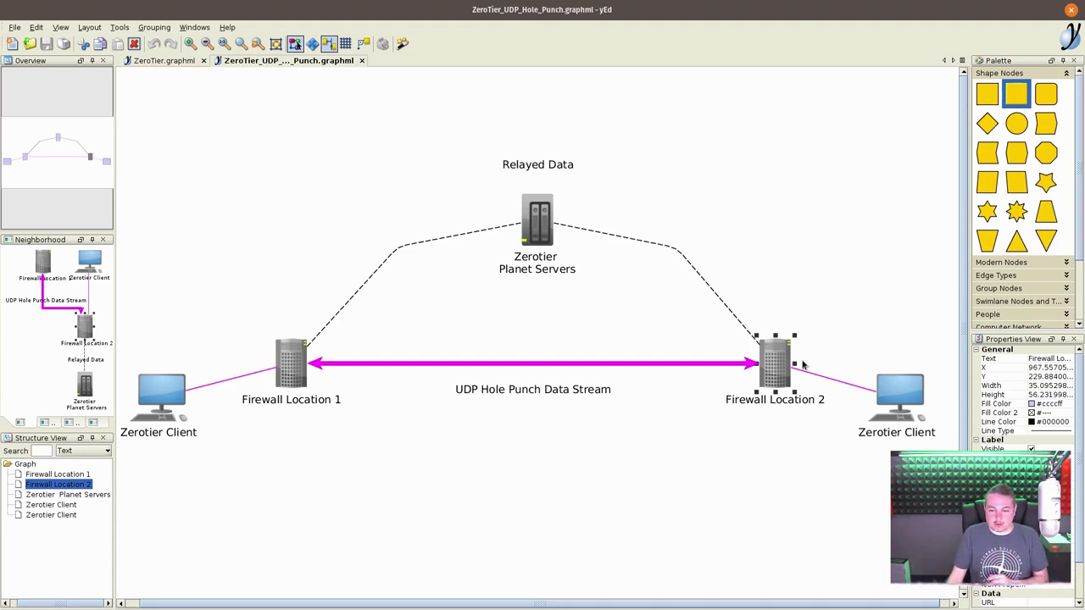
click(307, 366)
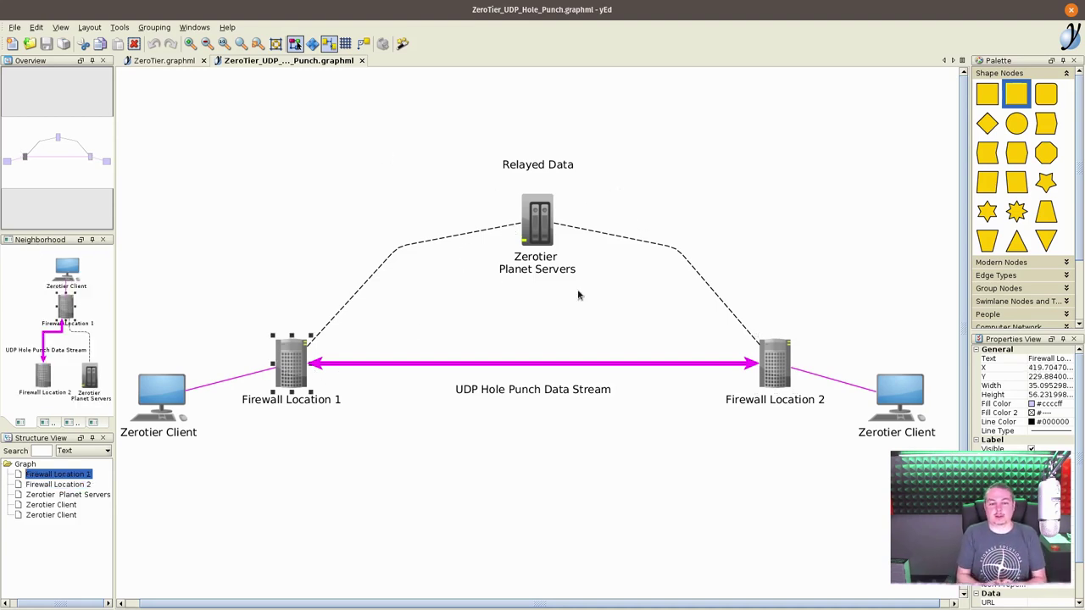
click(167, 390)
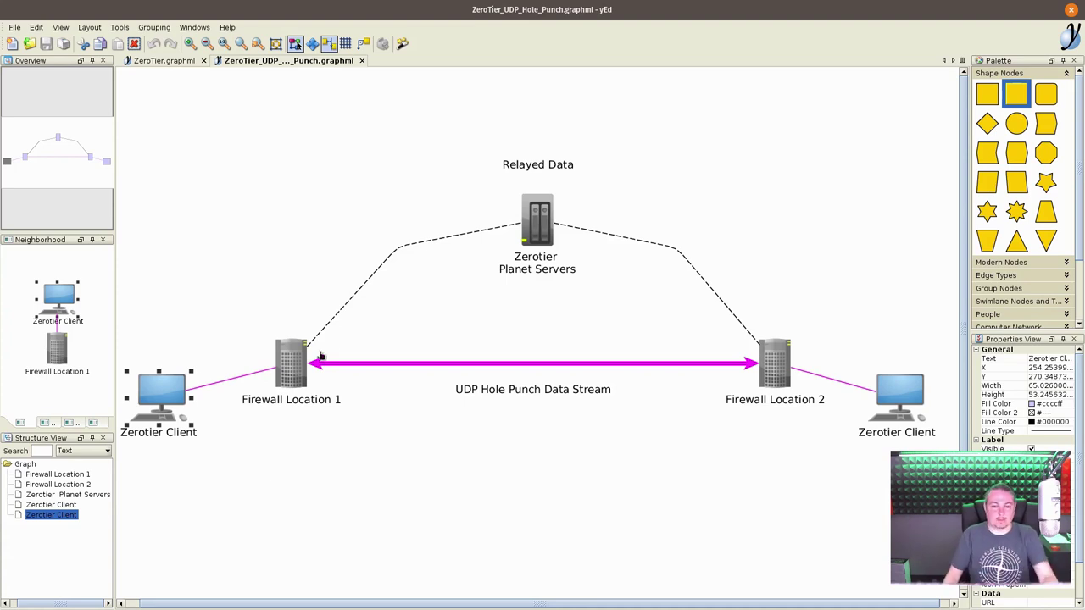
click(551, 218)
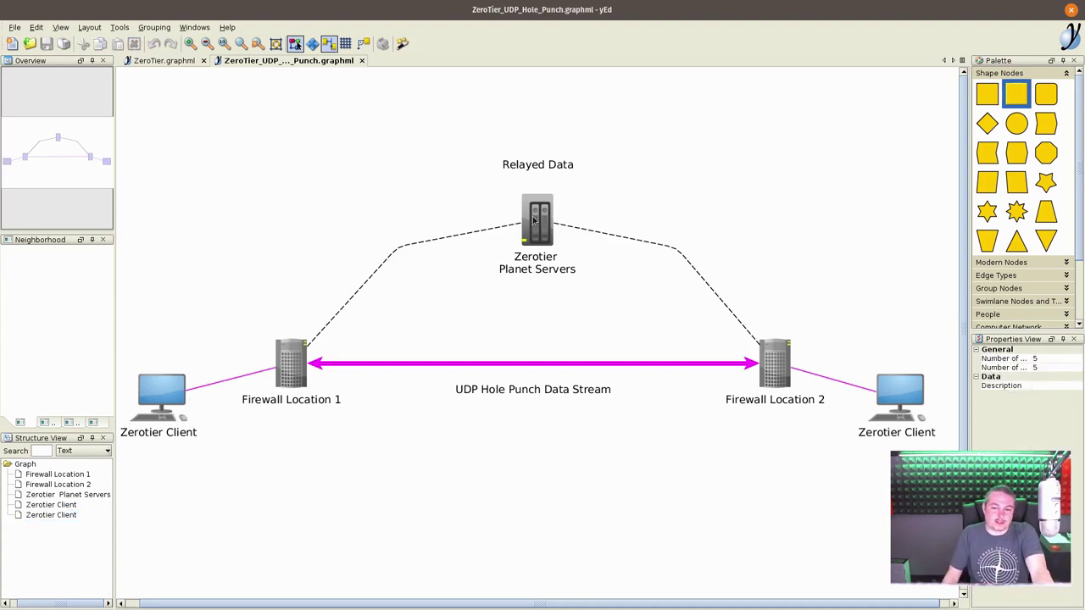
click(537, 221)
click(538, 295)
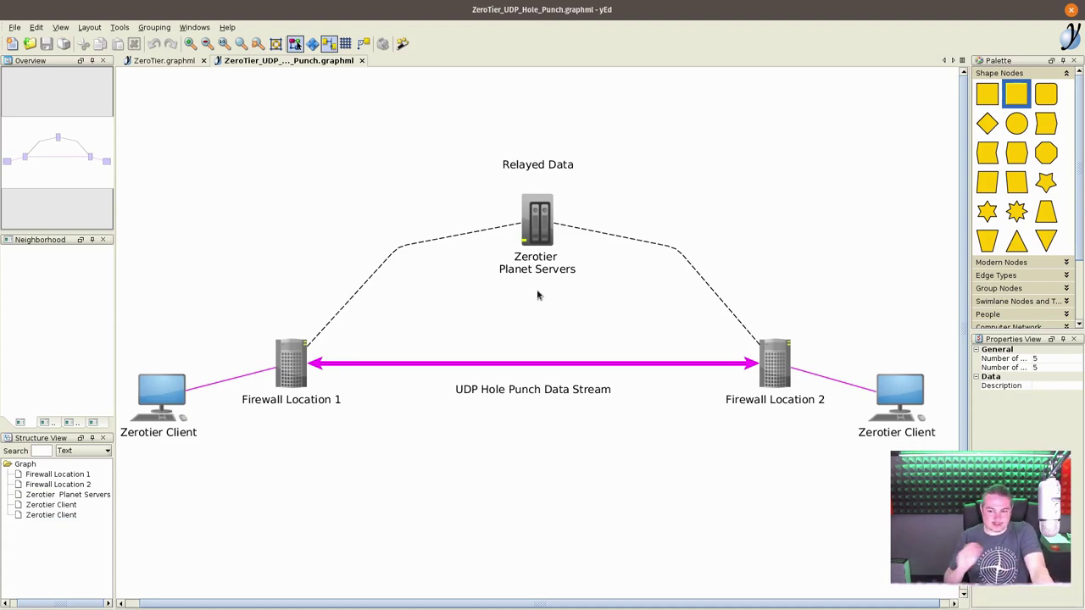
click(539, 224)
click(542, 307)
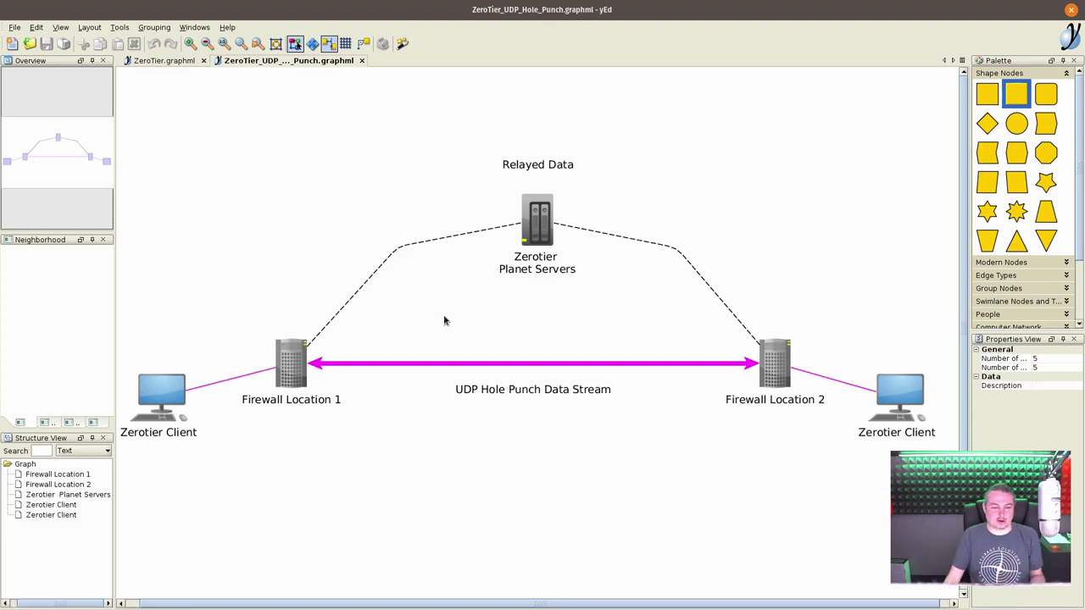
click(164, 395)
click(546, 246)
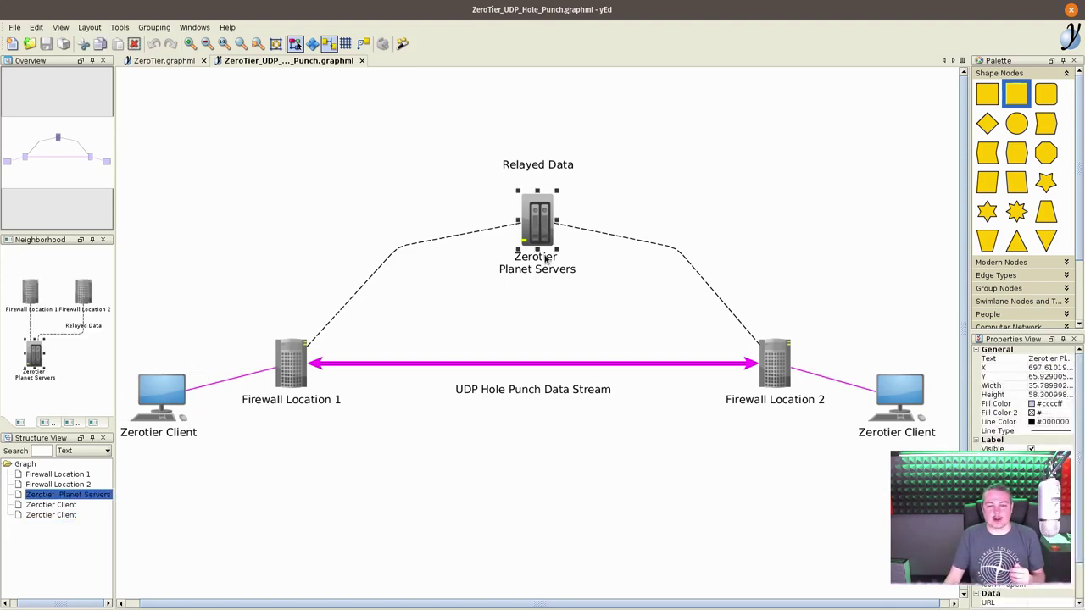
click(543, 323)
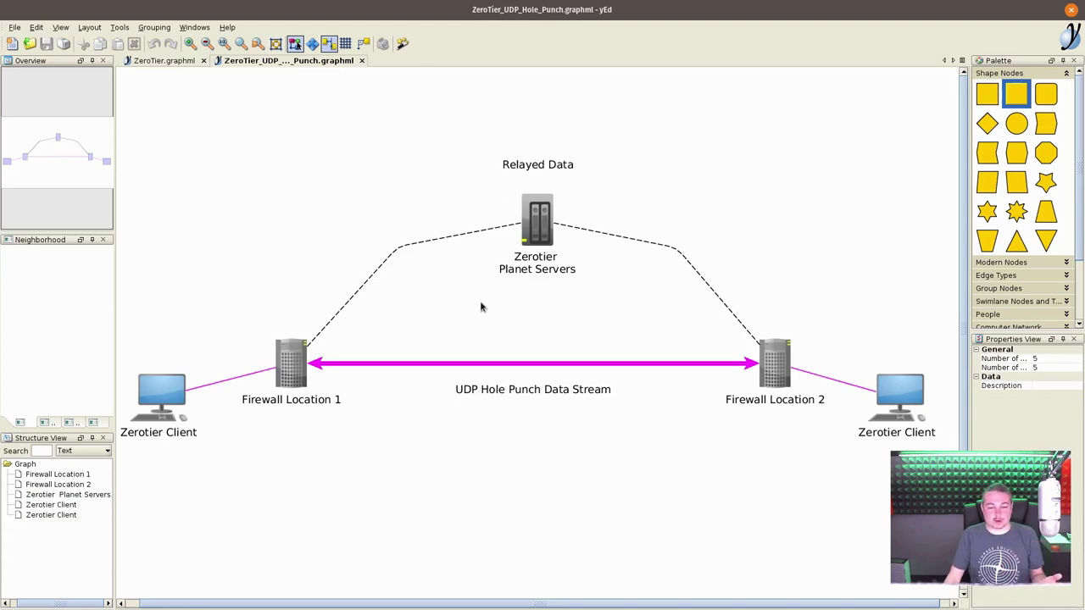
click(185, 400)
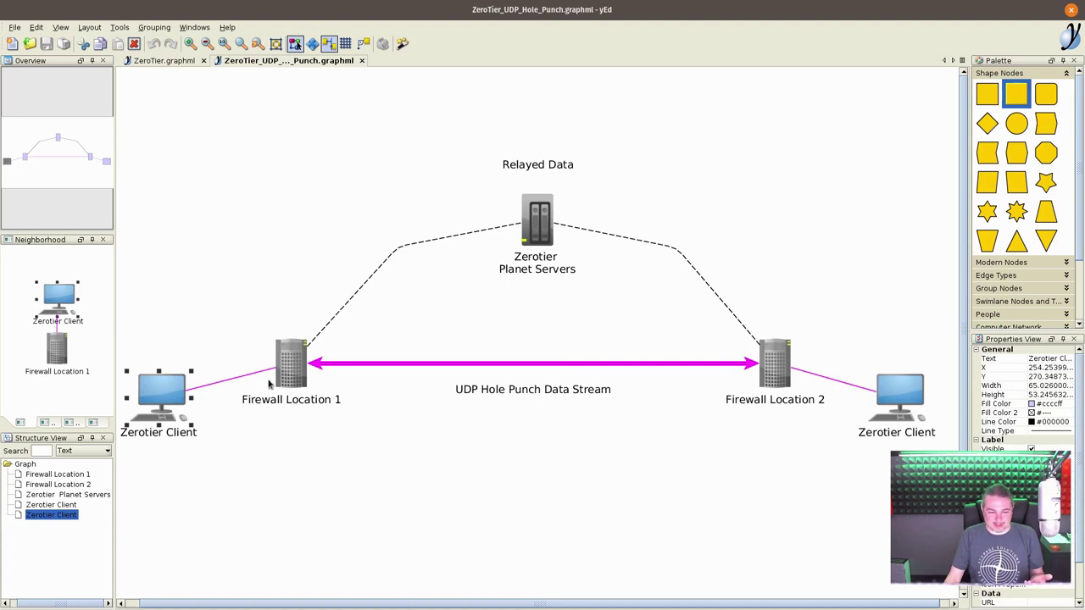
click(915, 407)
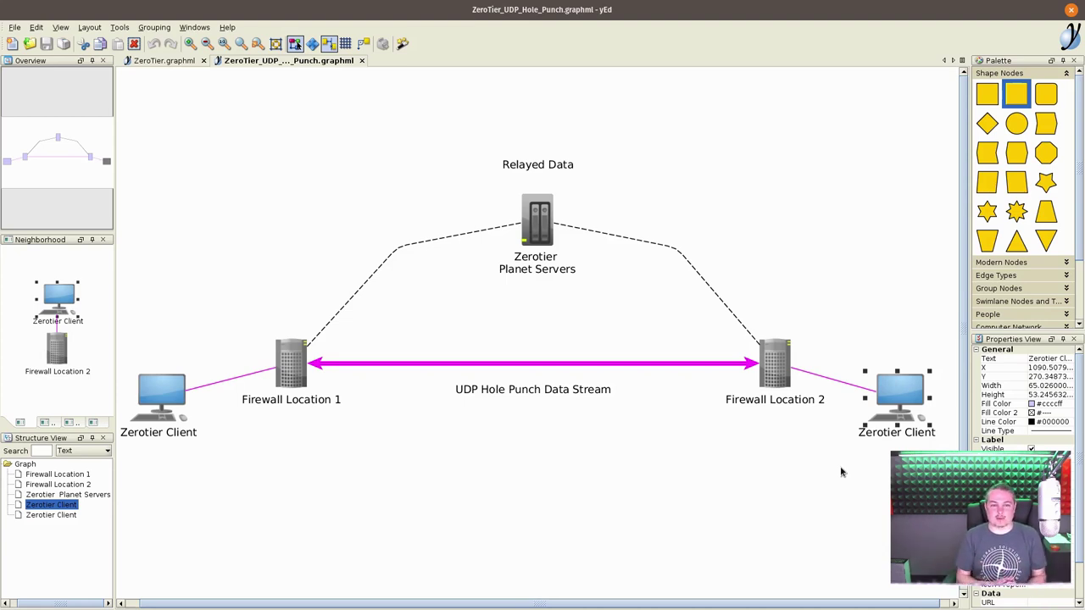
click(587, 322)
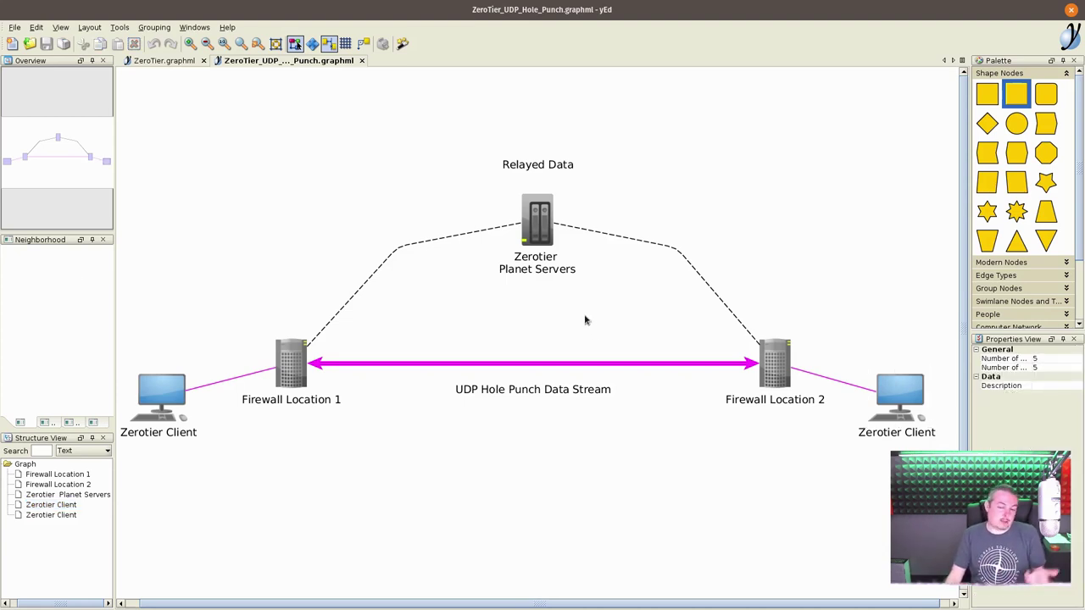
click(539, 237)
click(559, 328)
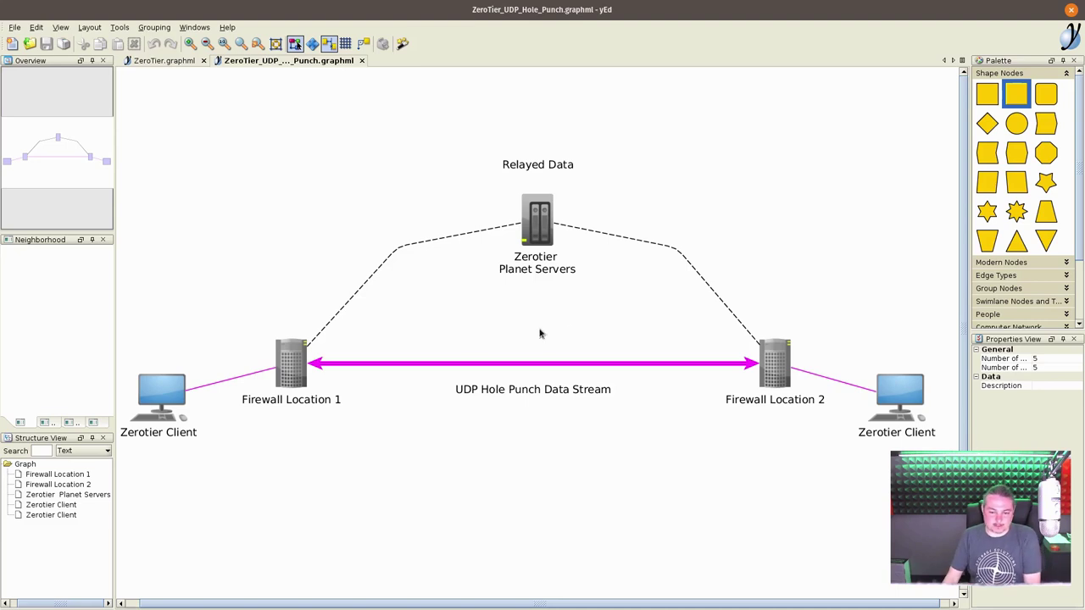
click(475, 362)
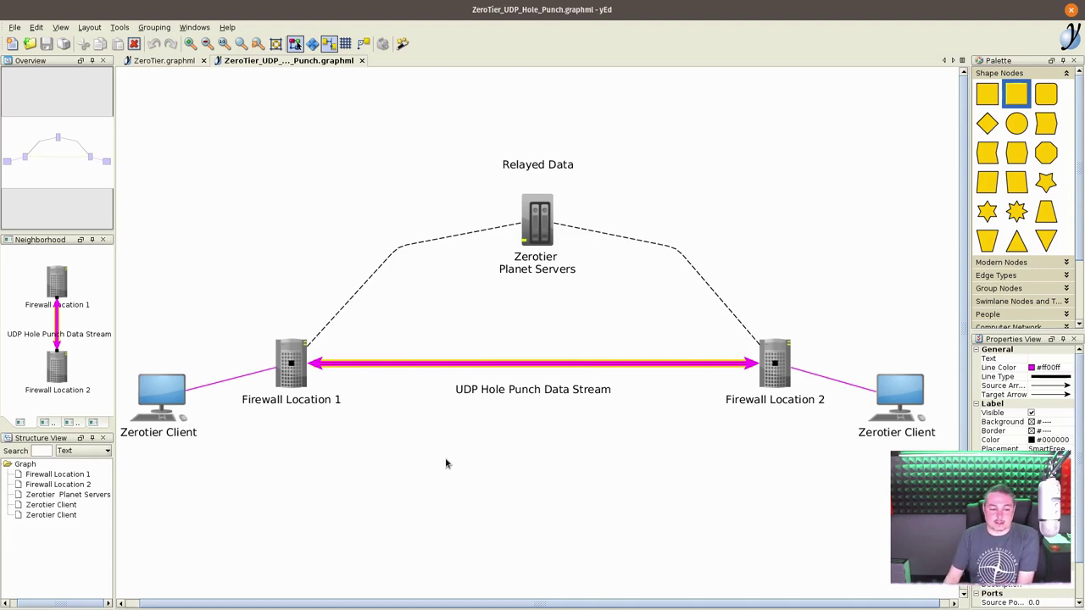
click(148, 389)
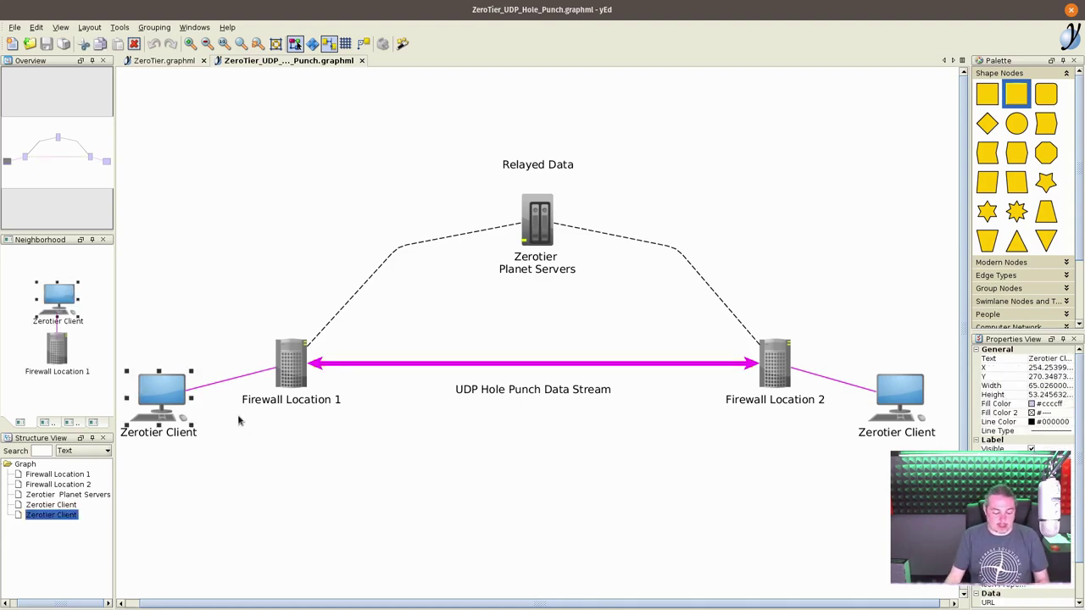
- Duplicate the left Zerotier Client below the original, then switch to the ZeroTier.graphml diagram
key(ctrl+d)
drag(210, 415, 229, 486)
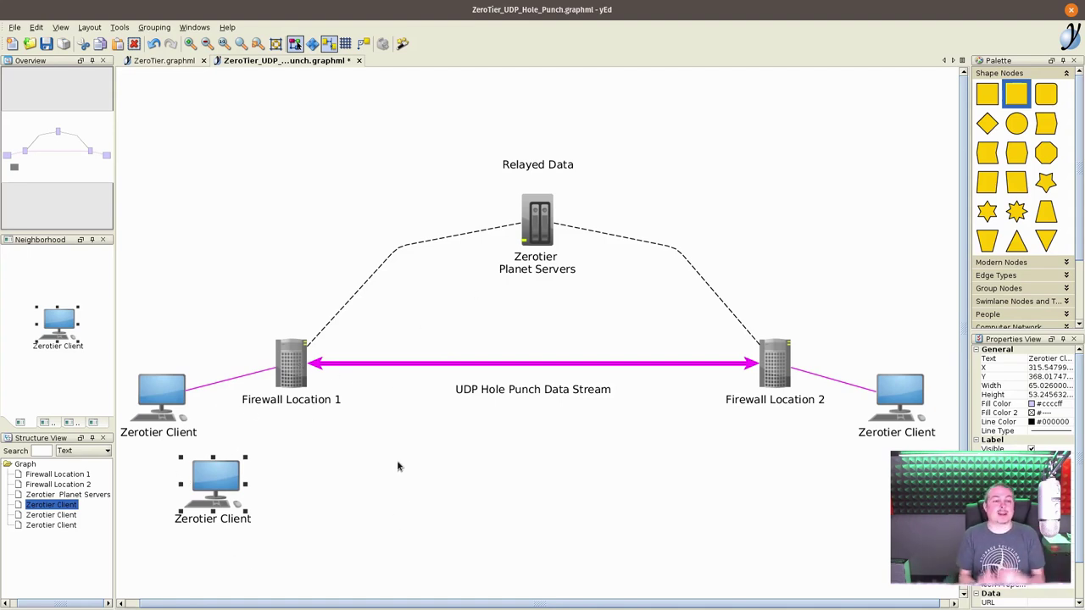
click(501, 363)
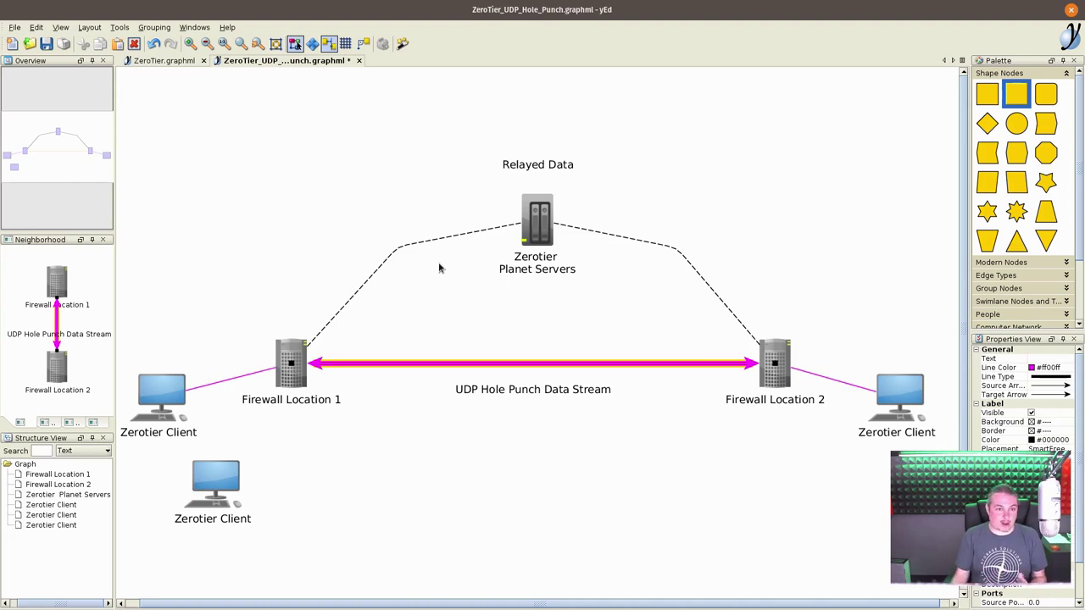
click(181, 60)
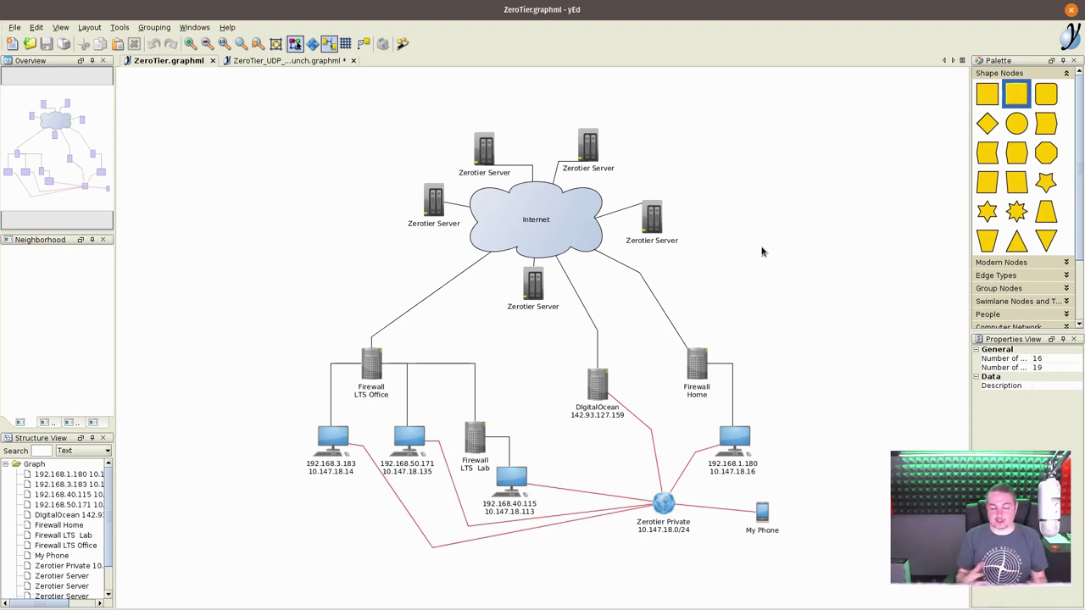
click(545, 292)
click(551, 388)
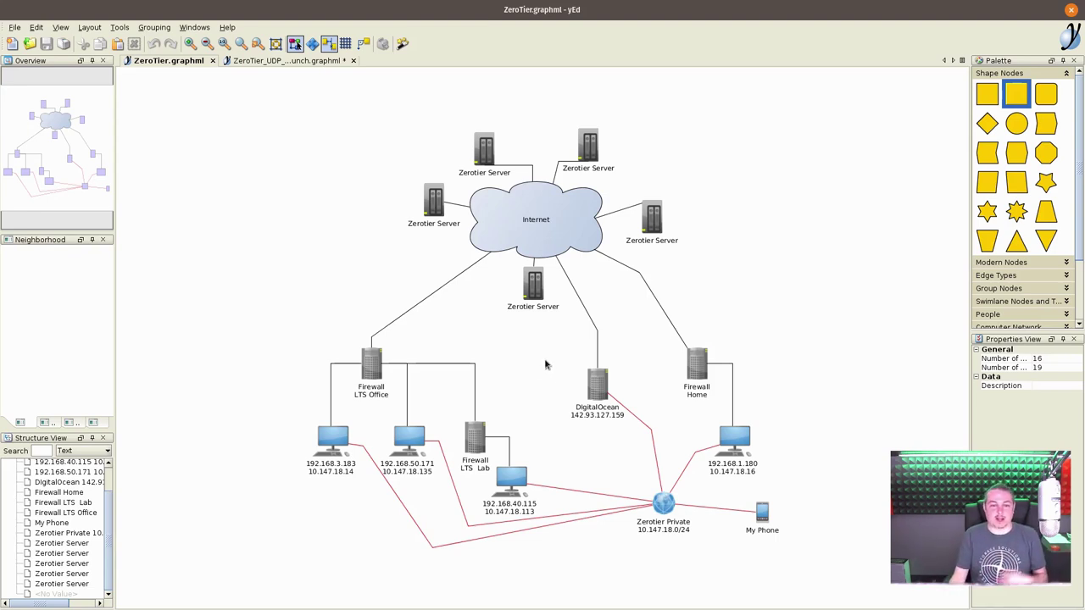
click(531, 286)
click(531, 348)
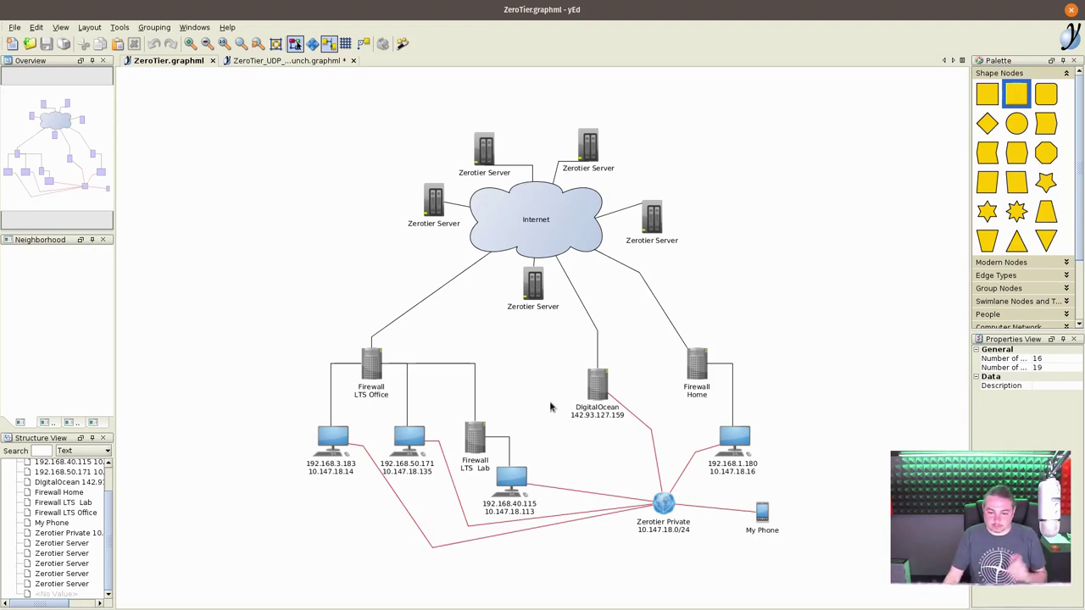
click(726, 437)
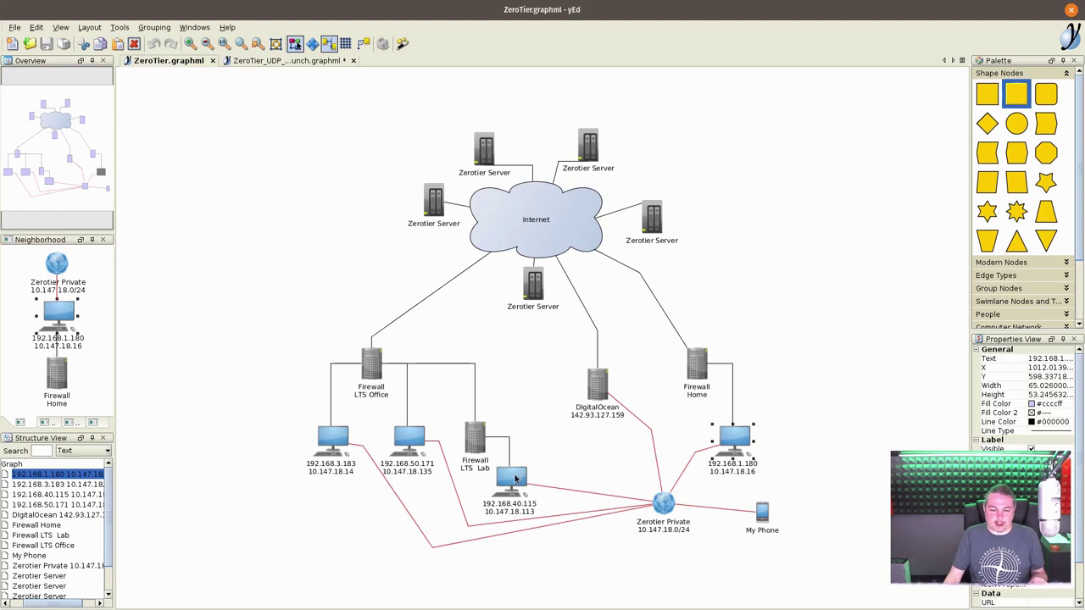
click(514, 479)
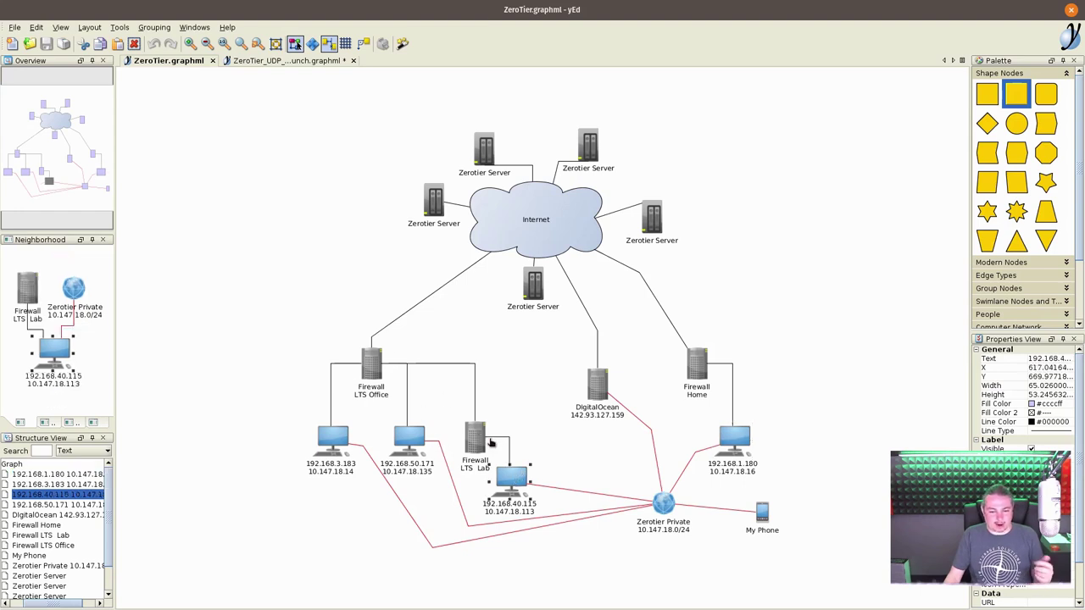
click(374, 368)
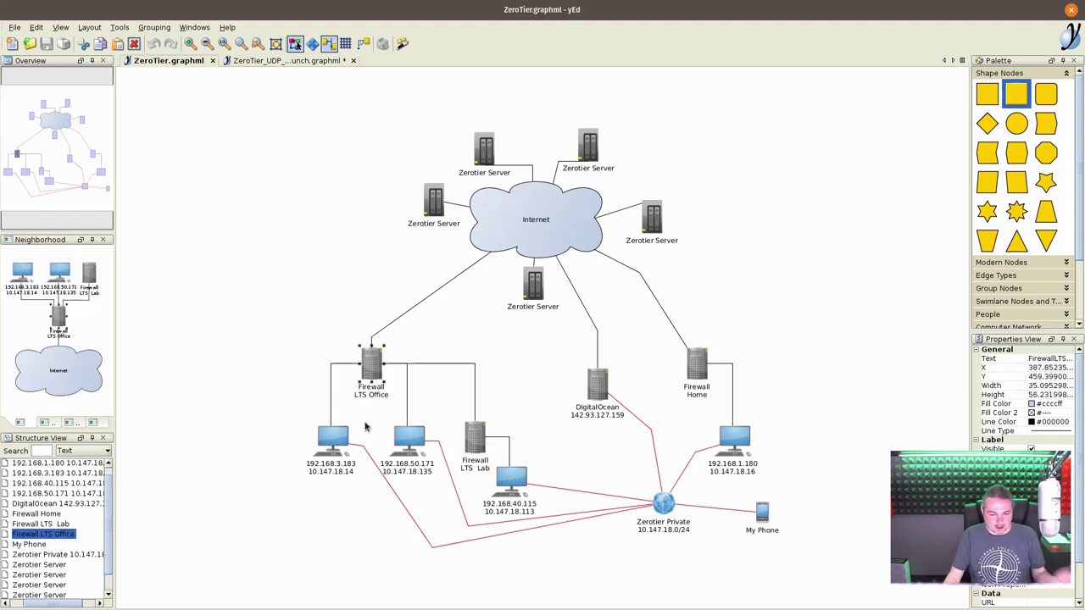
click(334, 468)
click(405, 443)
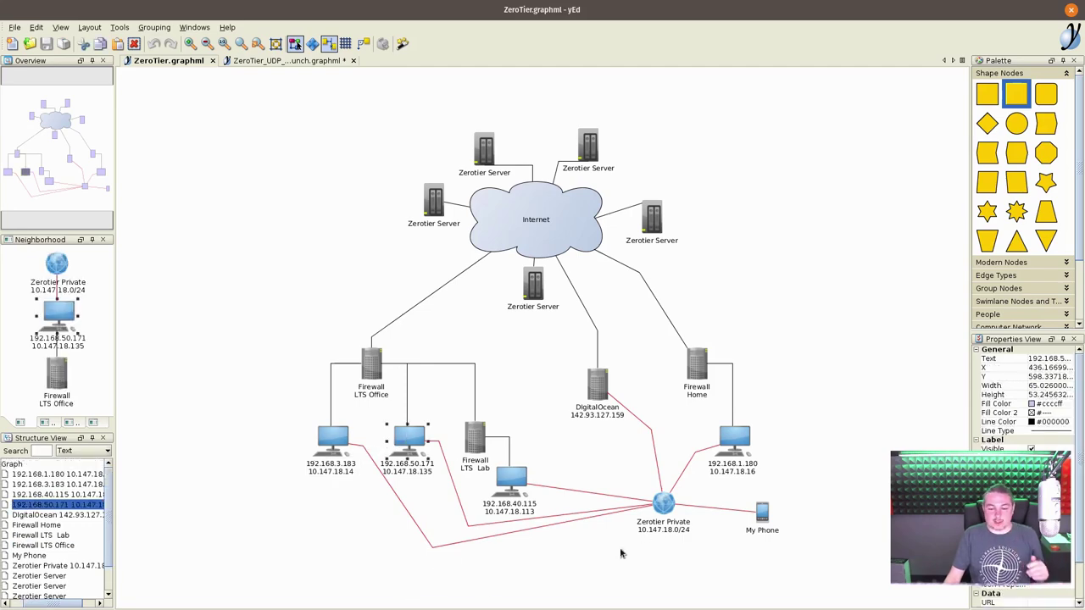
scroll(642, 551, up, 1)
scroll(642, 551, up, 1)
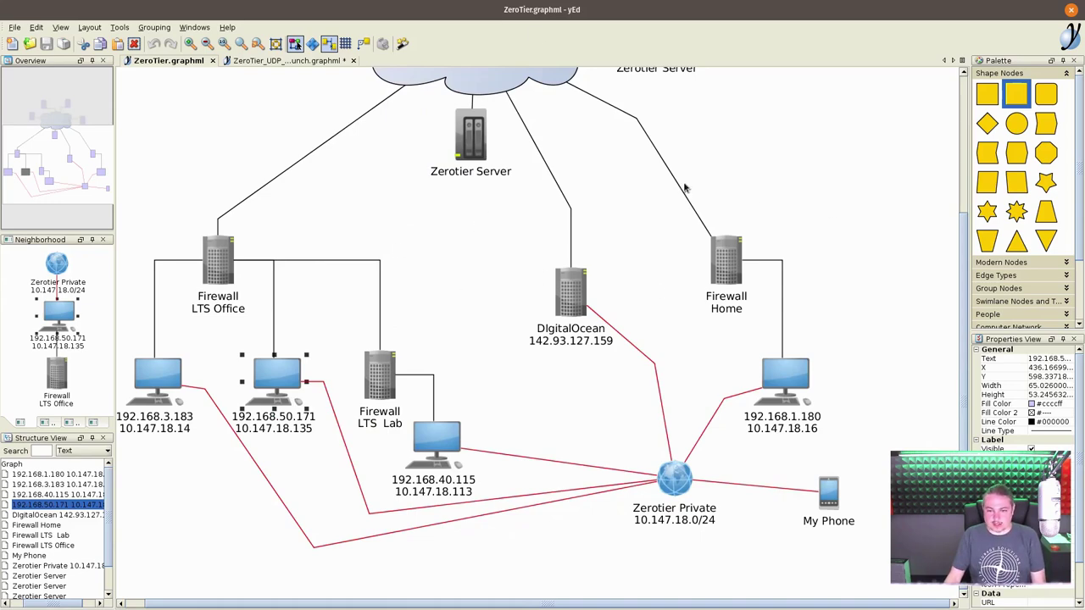
click(507, 78)
scroll(547, 162, down, 1)
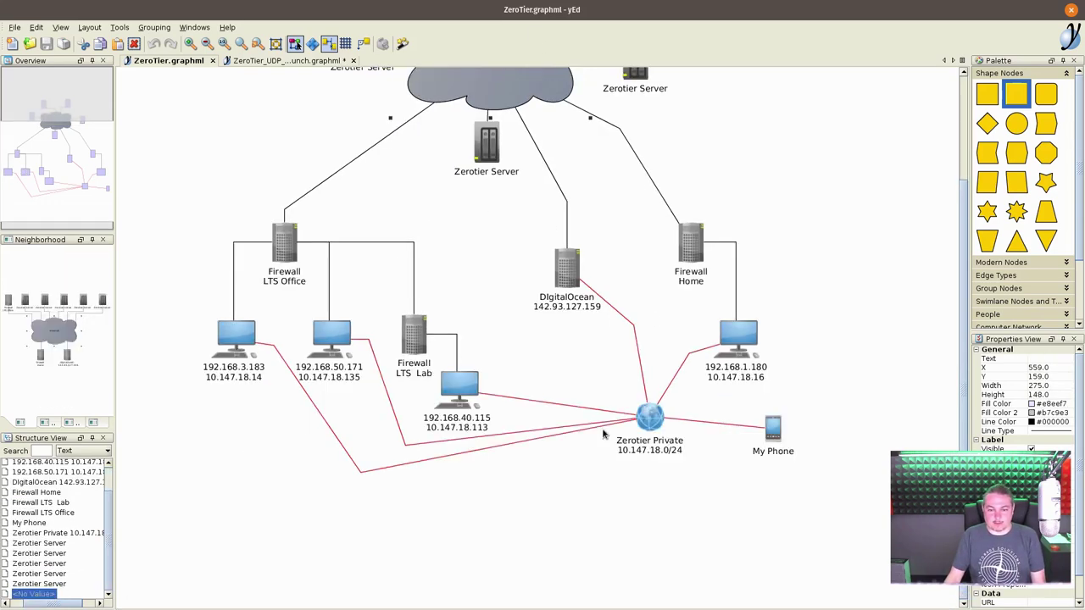
scroll(589, 404, up, 1)
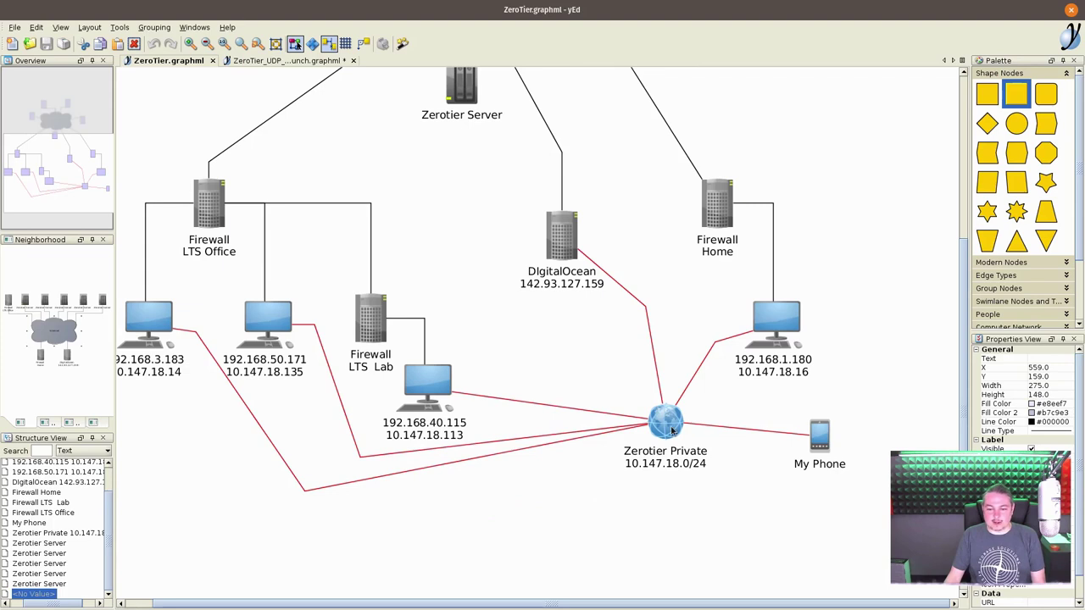
click(673, 431)
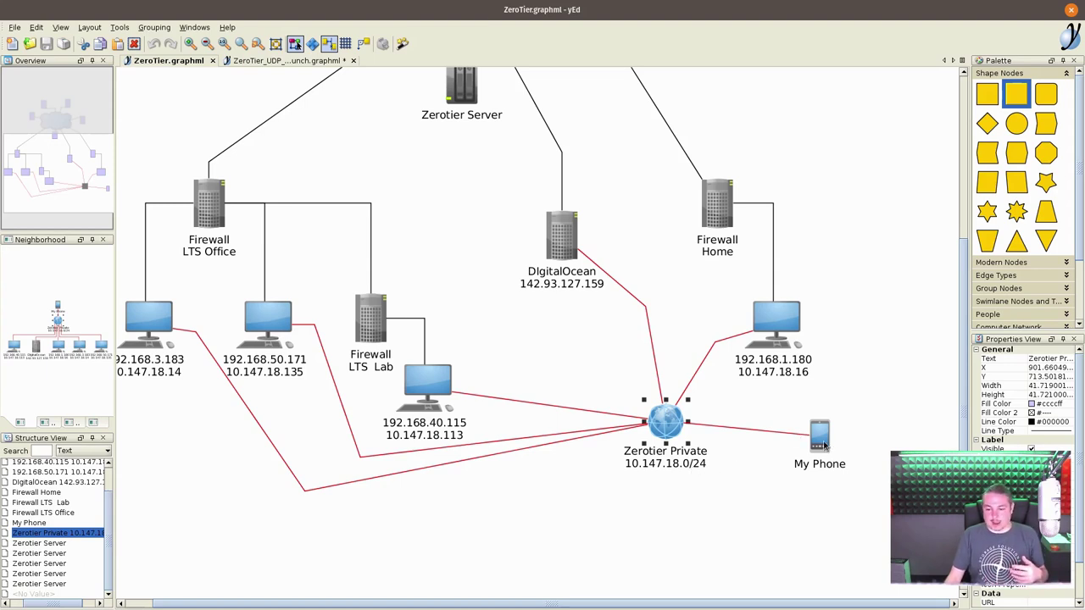
click(824, 446)
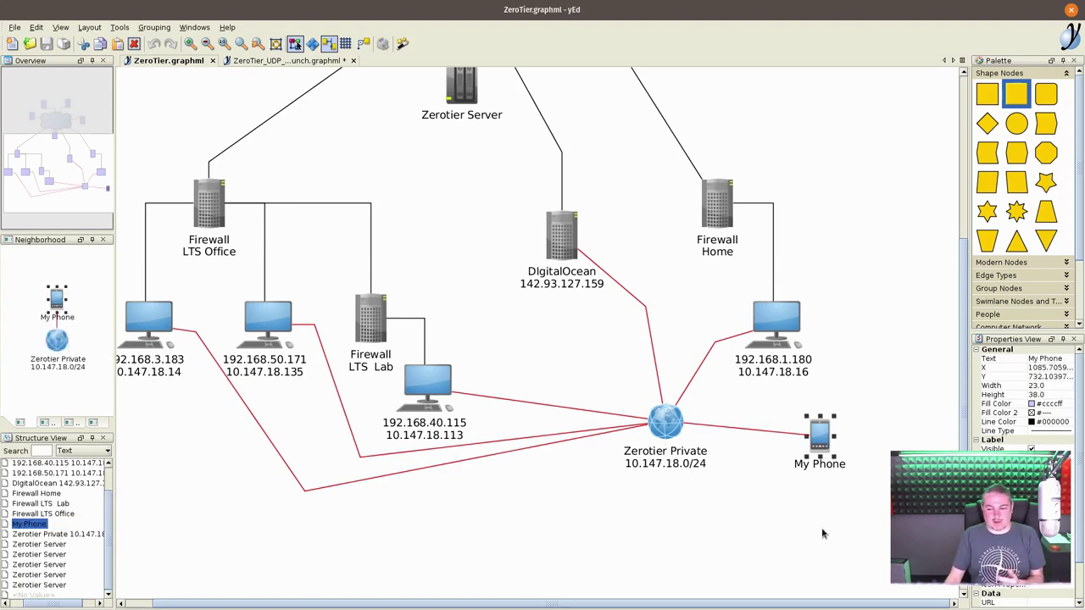
scroll(821, 533, down, 1)
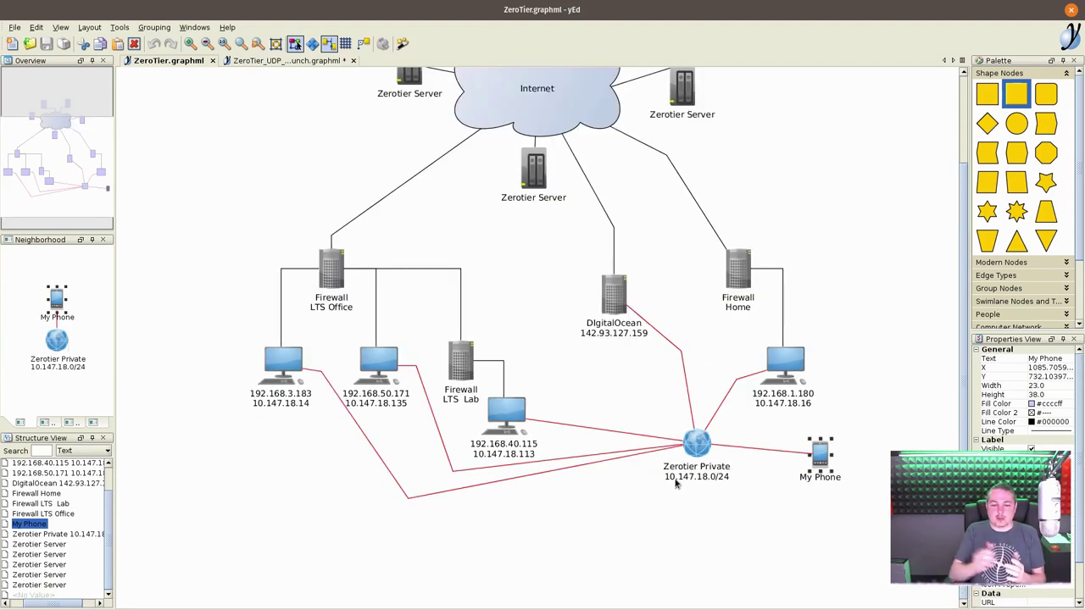
click(781, 359)
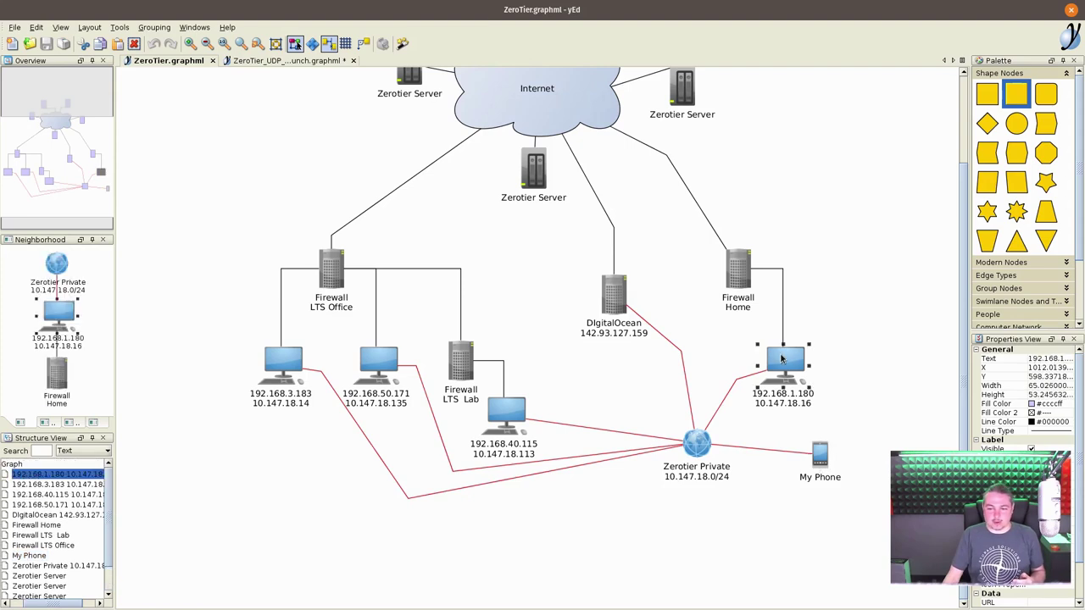
click(517, 415)
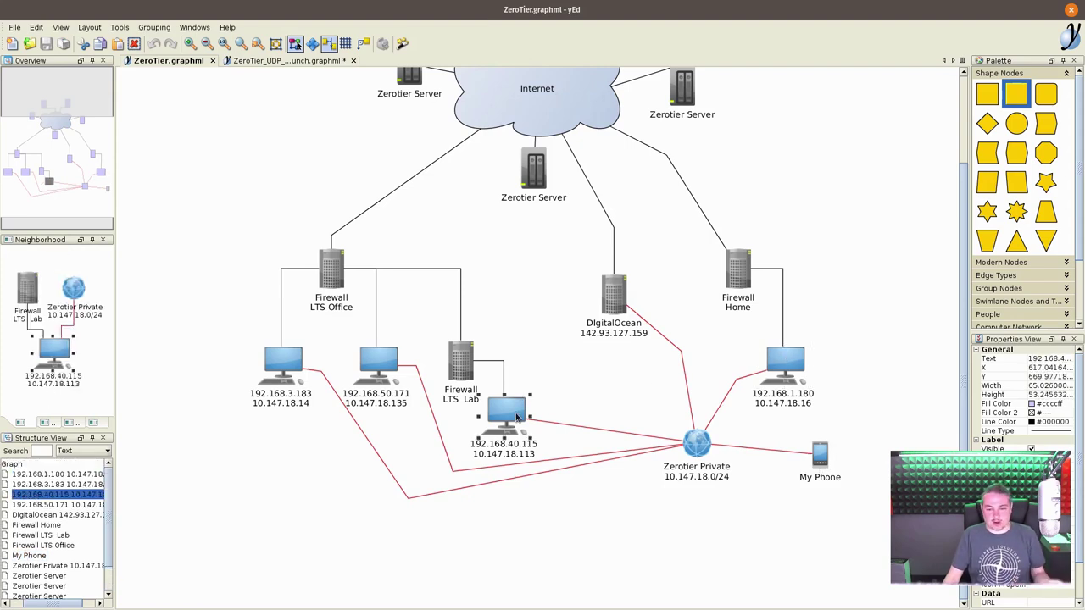
click(370, 363)
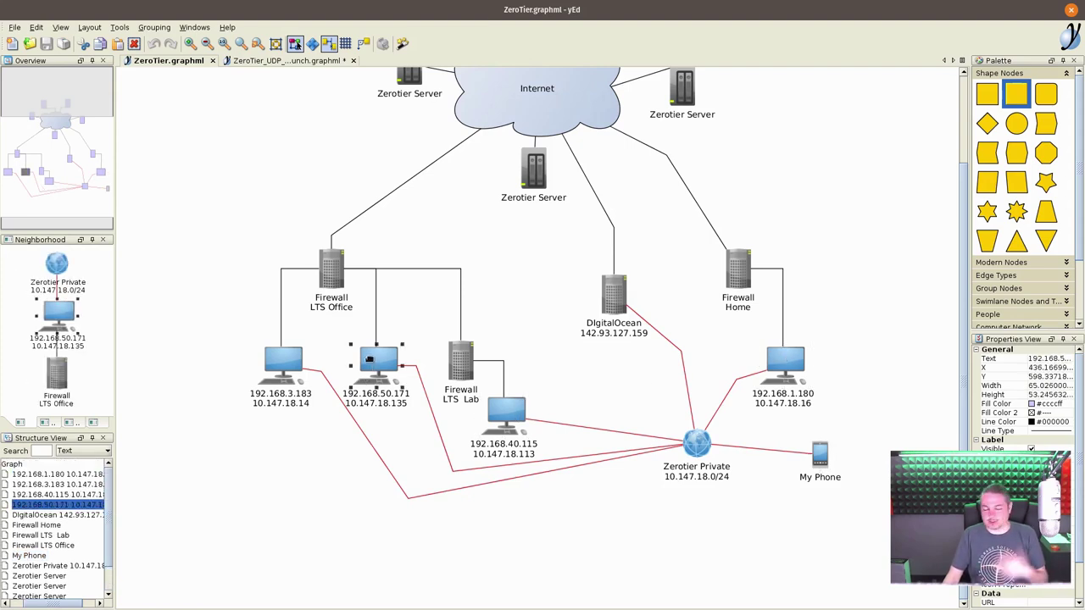
click(292, 362)
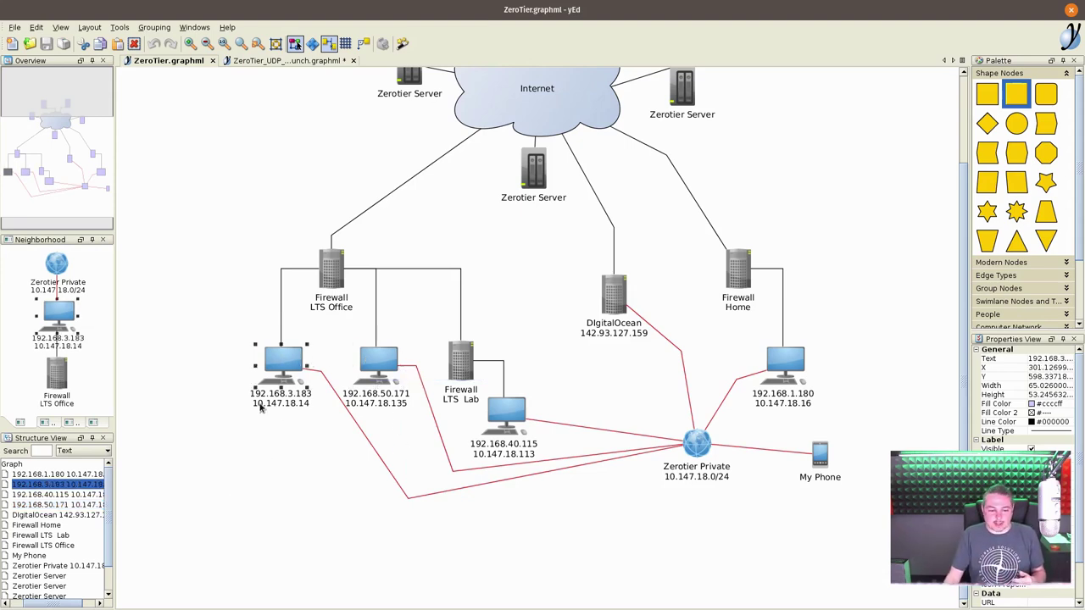
scroll(362, 410, up, 1)
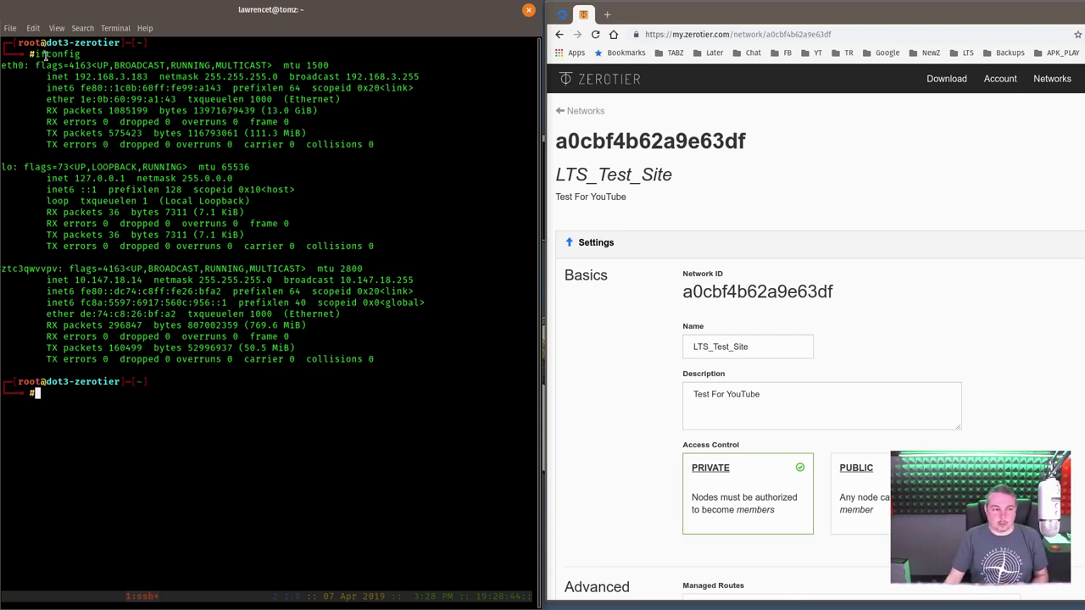
- Highlight dot3-zerotier's eth0 address 192.168.3.183 and ZeroTier address 10.147.18.14, then return to yEd
drag(75, 76, 151, 77)
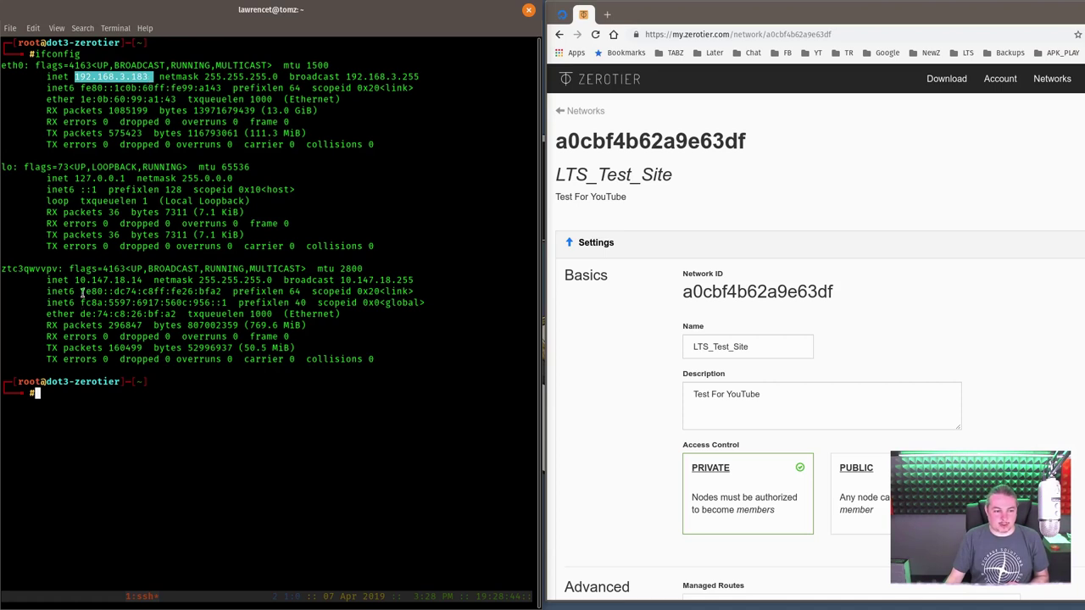
drag(76, 280, 144, 281)
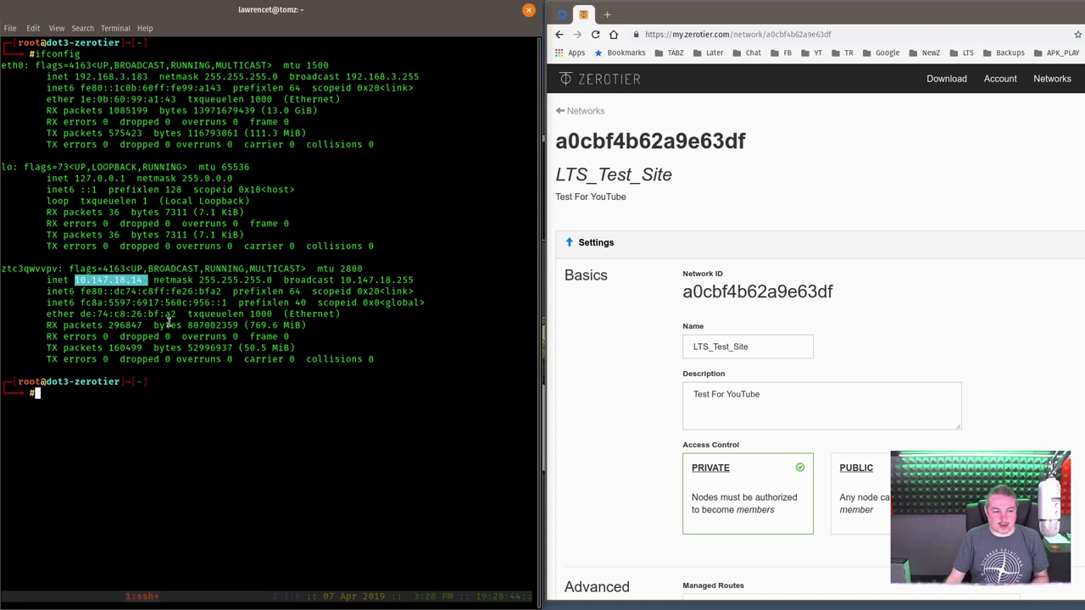
click(213, 397)
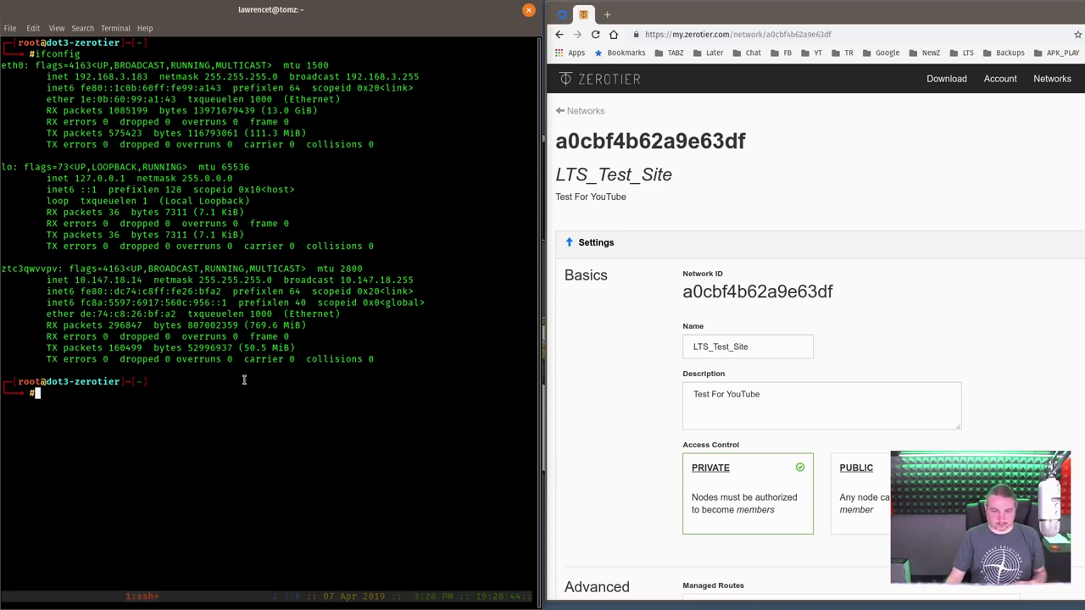
key(alt+Tab)
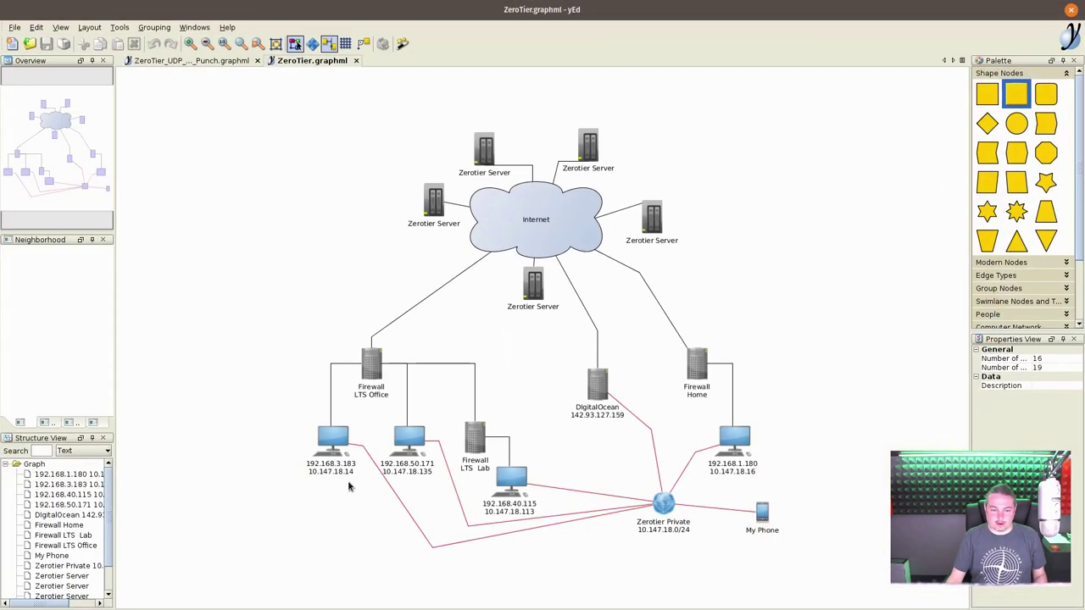
- Point out the 192.168.3.183 computer, restore the yEd window from full screen, and bring the terminal forward
click(334, 445)
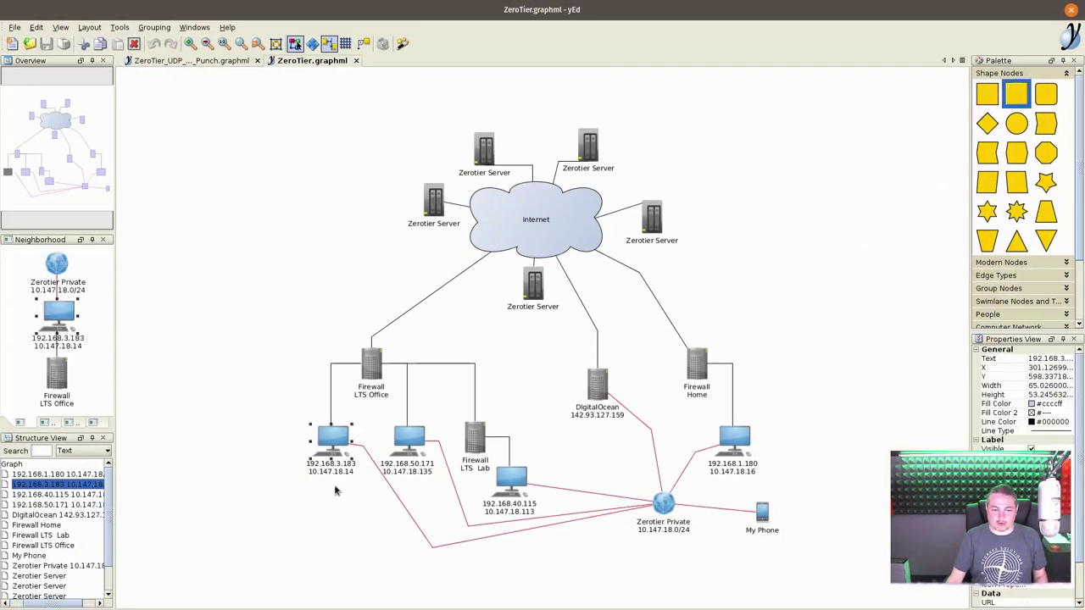
scroll(334, 484, up, 4)
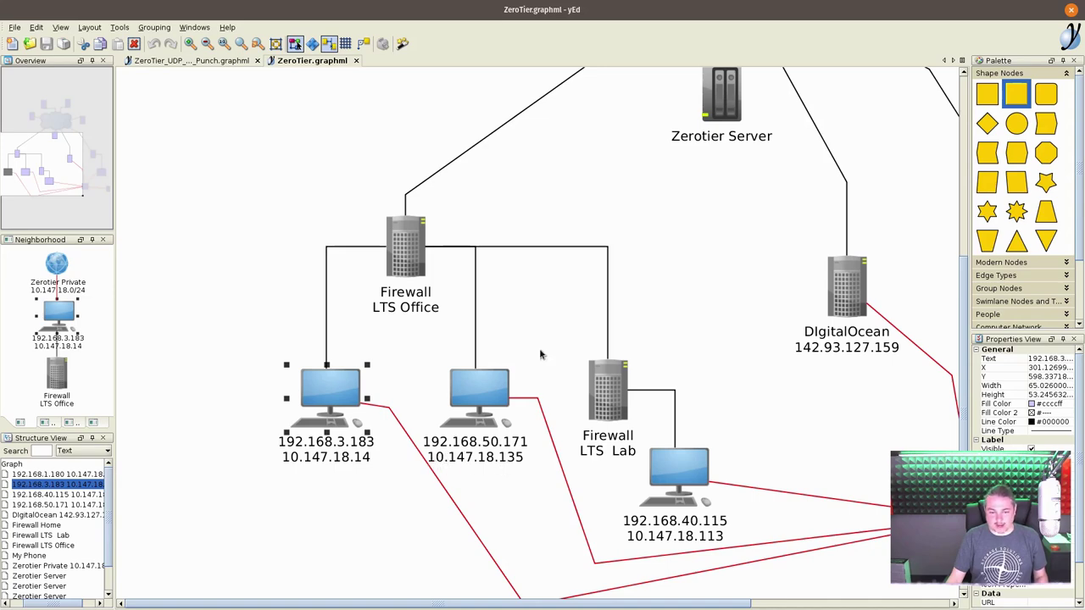
double_click(498, 6)
click(342, 476)
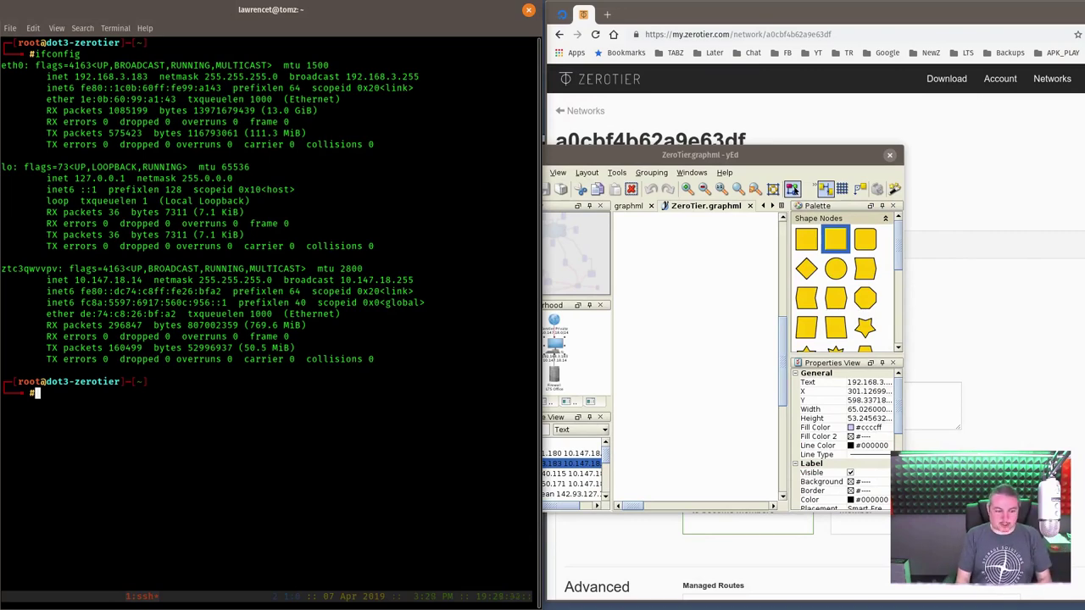
- Leave dot3-zerotier, SSH into 192.168.50.171 as root, and run ifconfig
key(ctrl+d)
text(ssh )
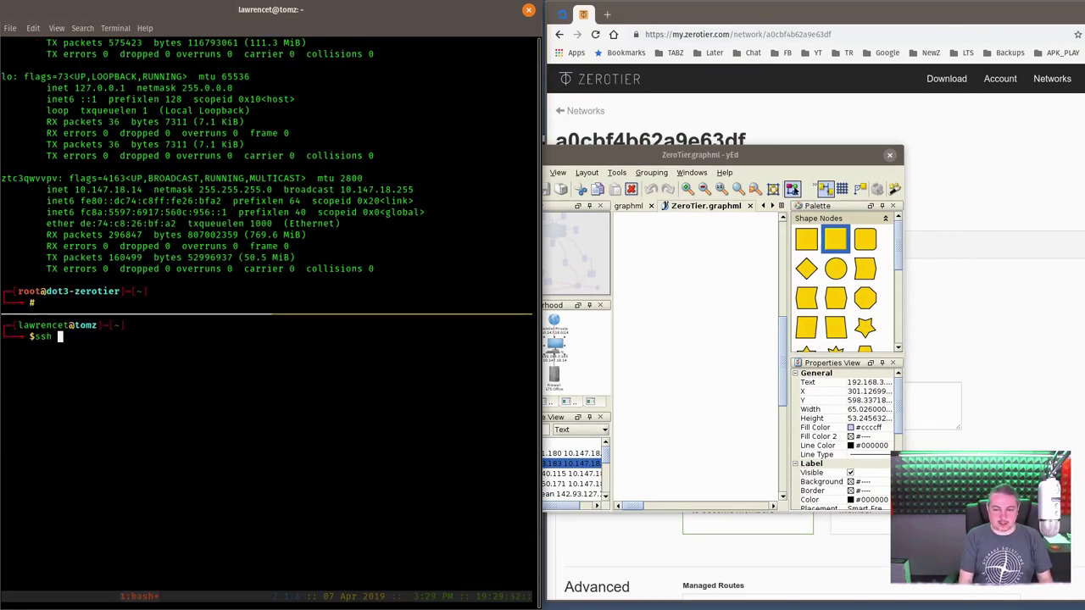
text(root@192.16)
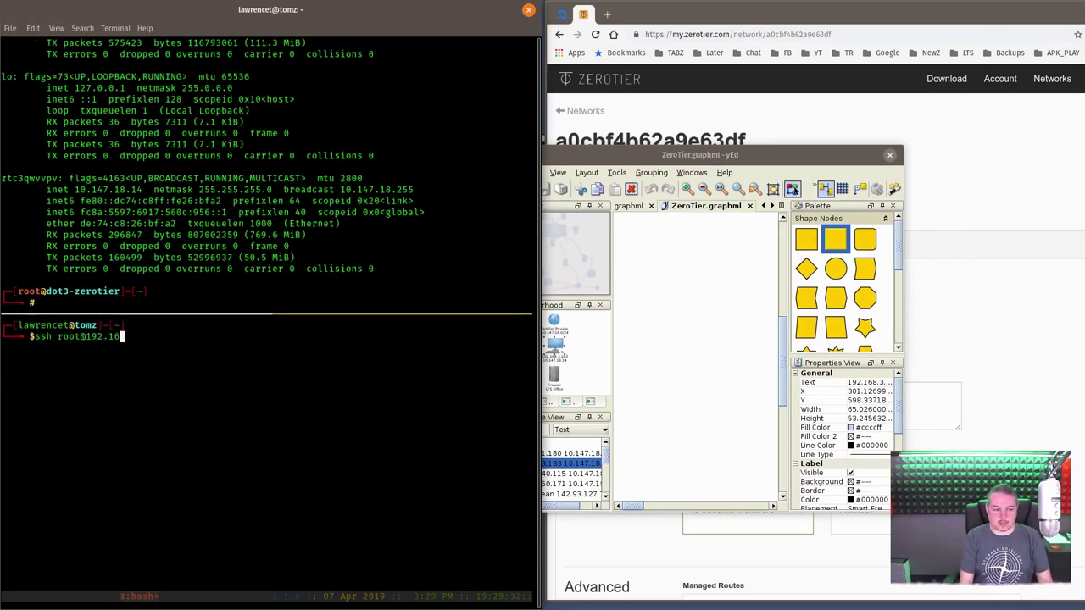
text(8.50)
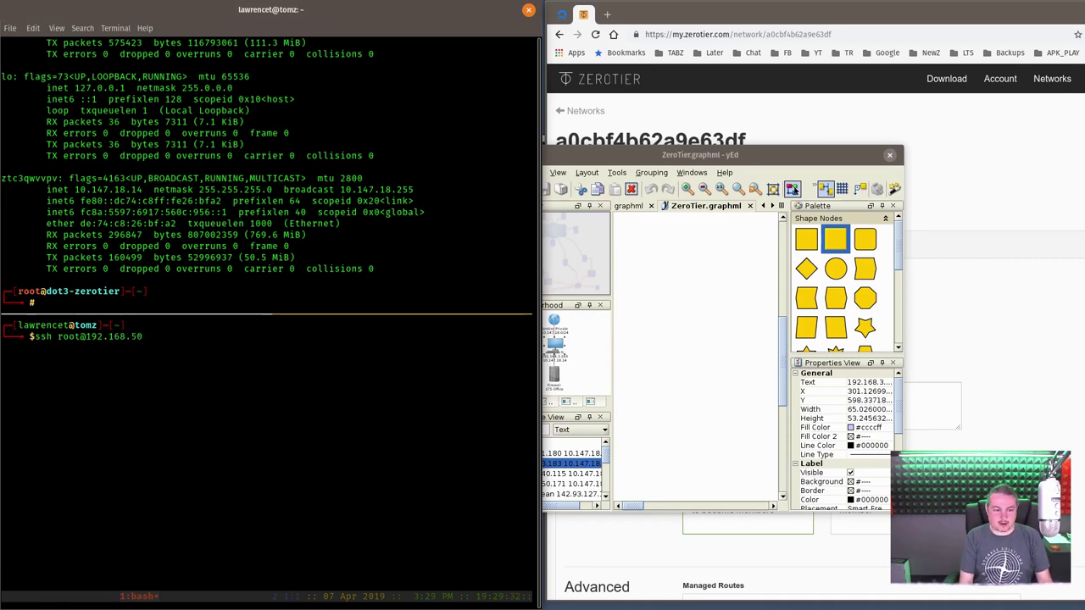
text(.171)
key(Return)
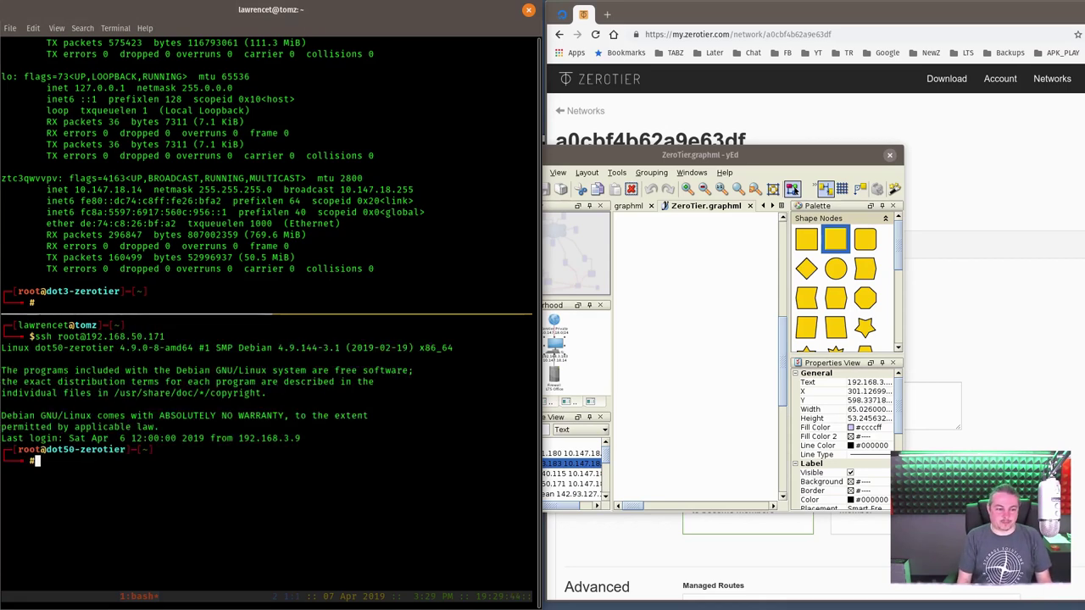
text(ifconfig)
key(Return)
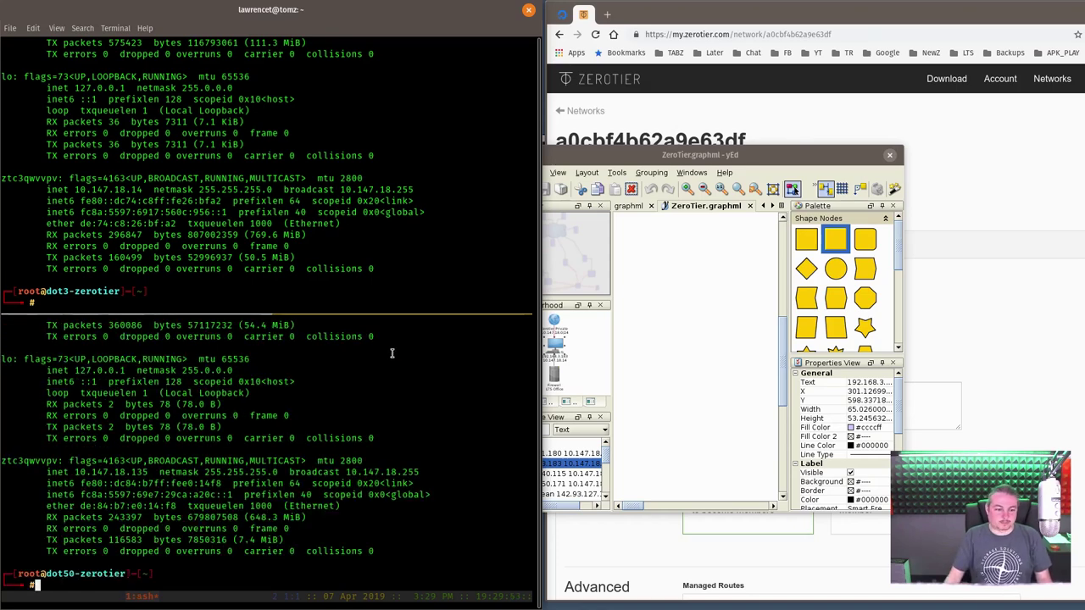
- Enlarge the lower tmux pane and highlight addresses 192.168.50.171 (eth0) and 10.147.18.135 (ZeroTier)
key(Up)
key(Up)
key(Down)
key(Down)
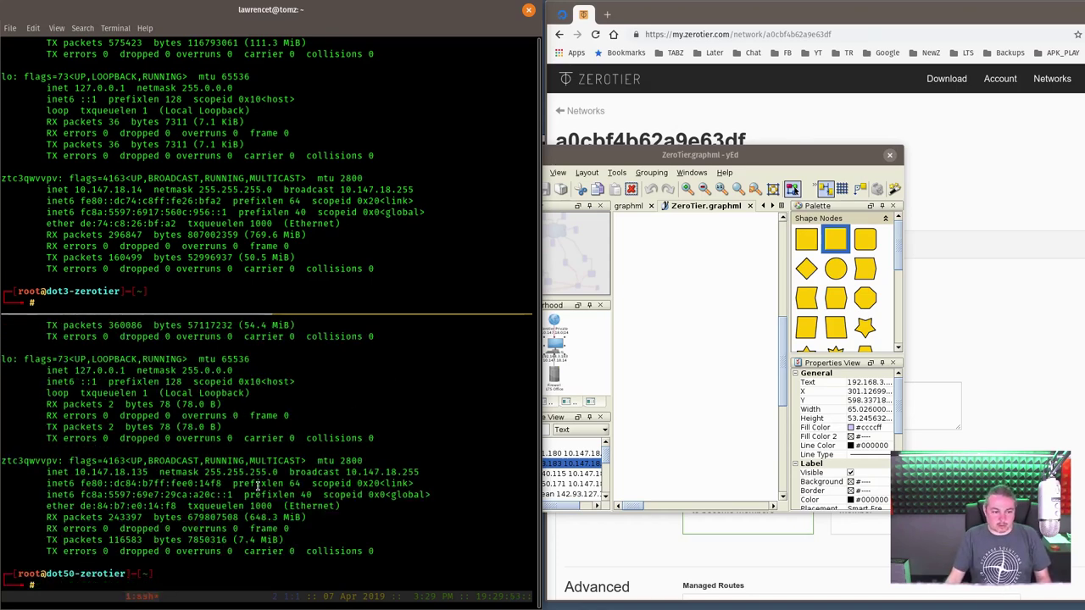
key(ctrl+b)
key(ctrl+Up)
key(ctrl+Up)
key(ctrl+Up)
key(ctrl+Up)
key(ctrl+Up)
key(ctrl+Up)
key(ctrl+Up)
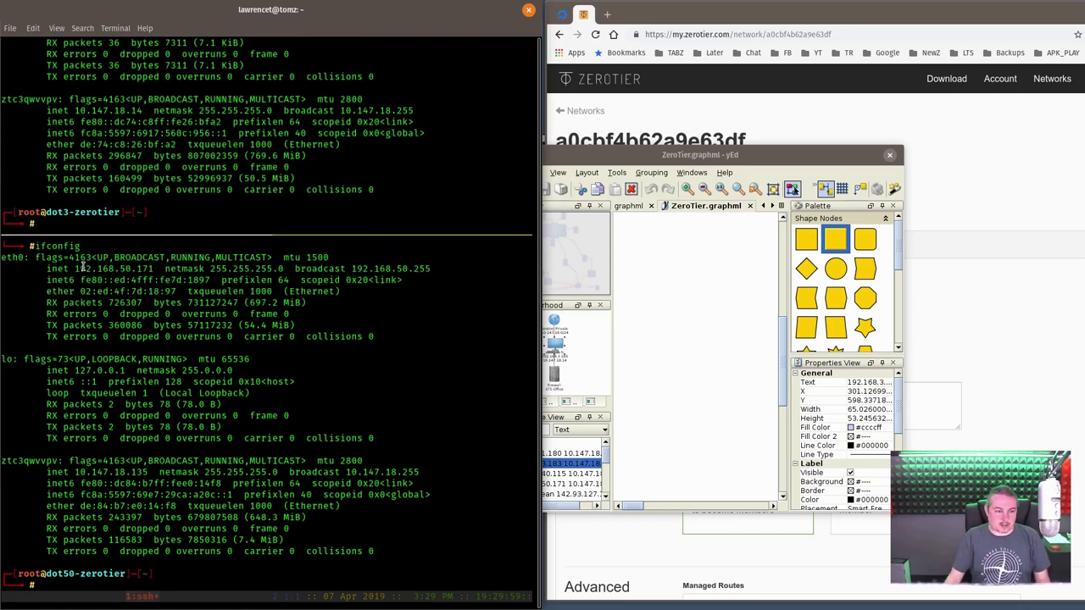
drag(68, 270, 154, 280)
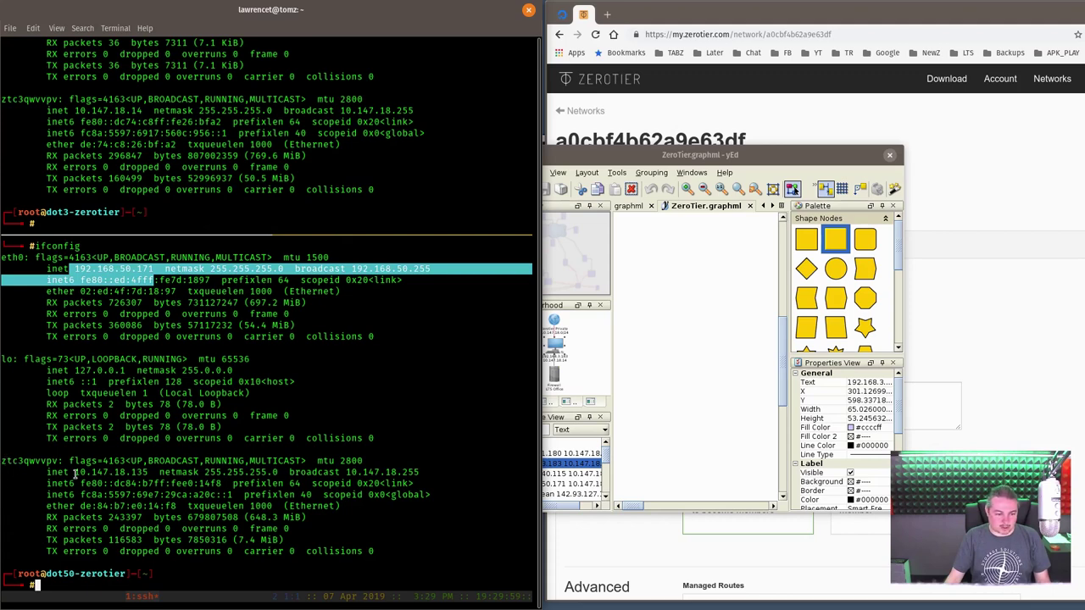
drag(74, 472, 148, 472)
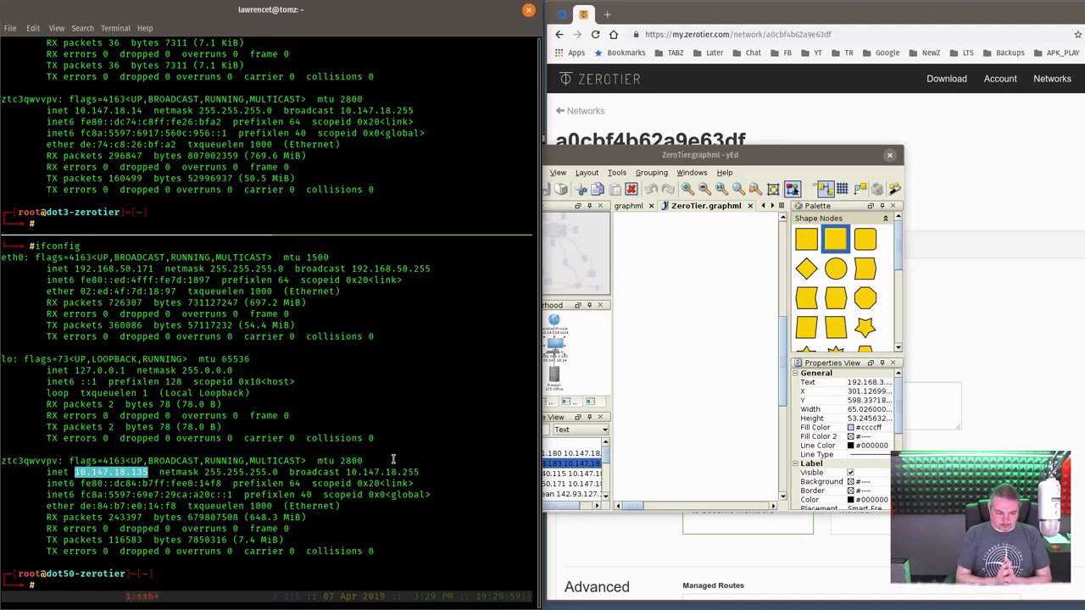
- Ping 192.168.3.183 and stop it after 4 packets with 100% loss
text(ping 192.168.3.183)
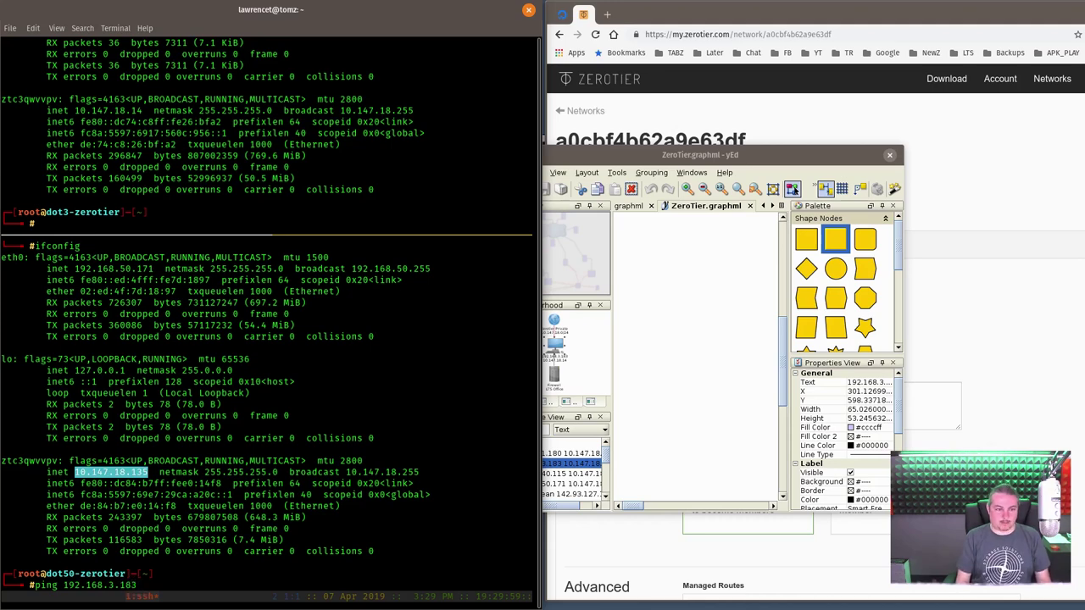
key(Return)
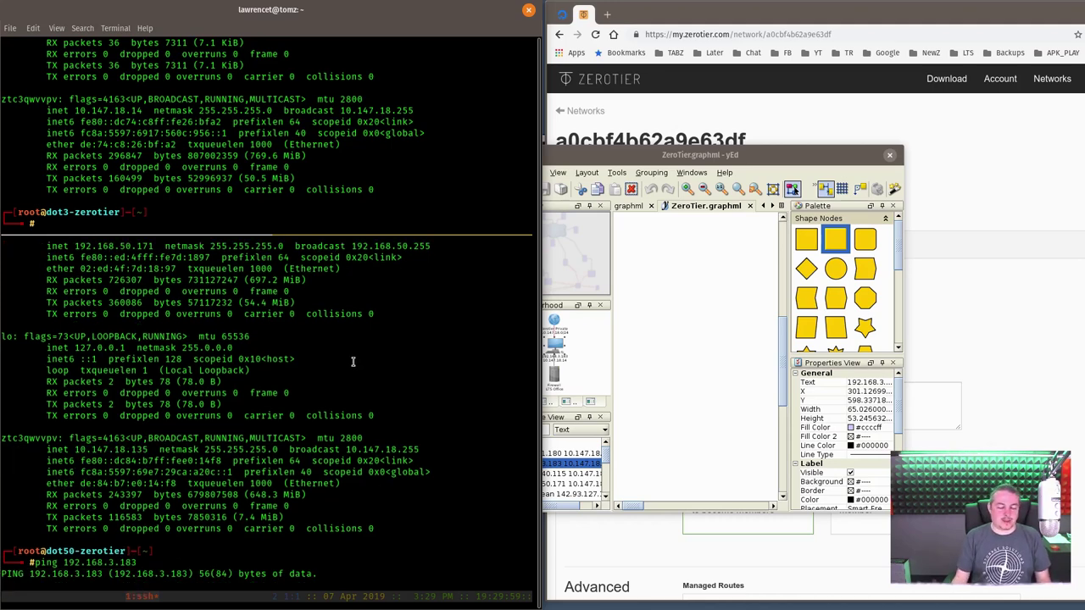
key(ctrl+c)
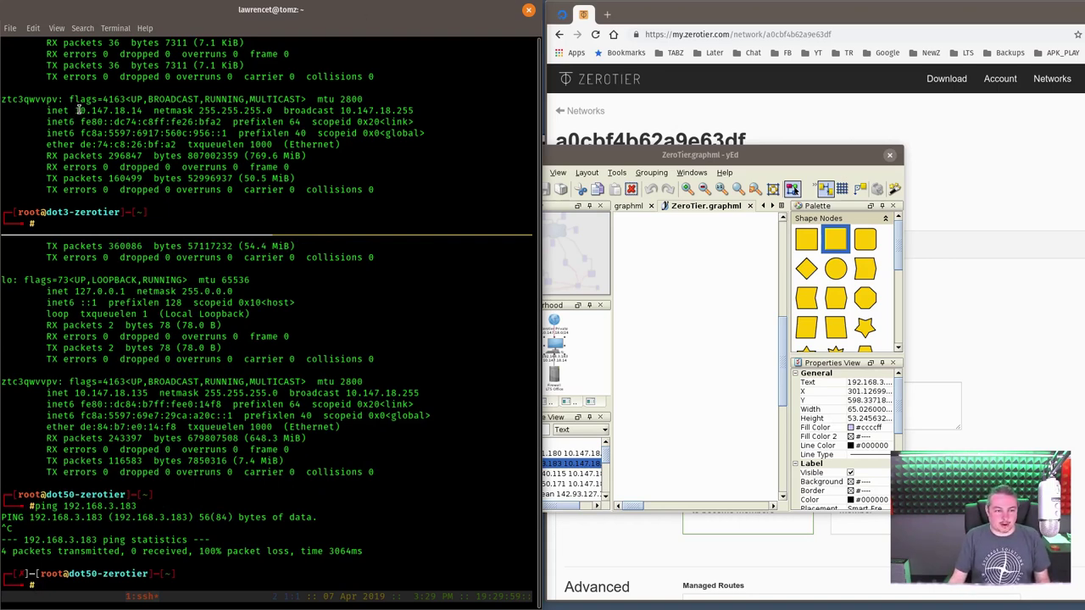
- Copy 10.147.18.14 and ping it from dot50-zerotier, stopping after replies with 0% loss
drag(75, 111, 141, 111)
right_click(141, 111)
click(170, 142)
click(293, 367)
text(ping)
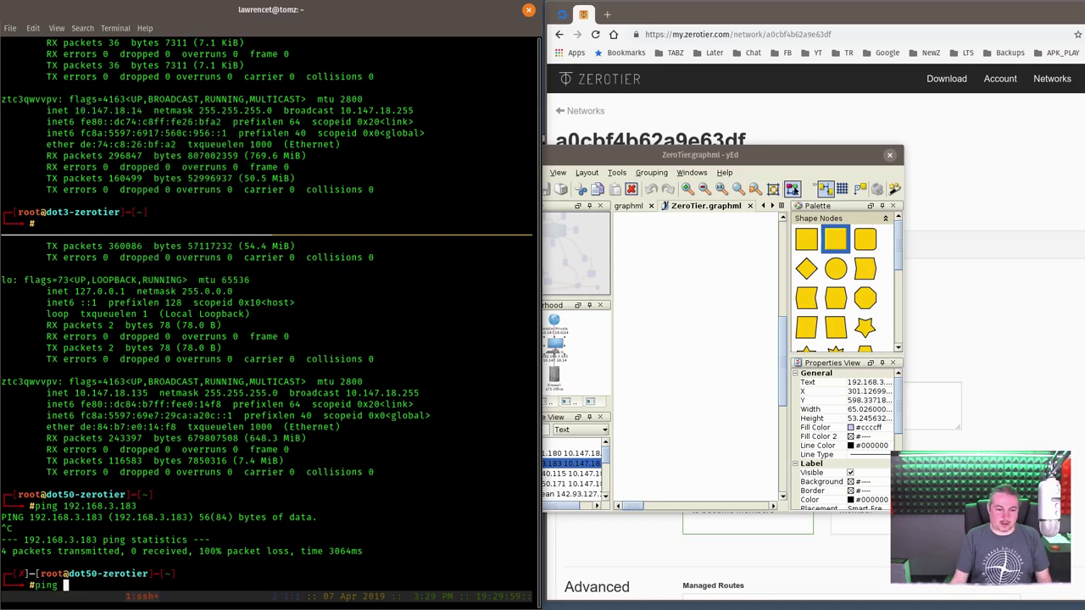
right_click(405, 378)
click(436, 411)
key(Return)
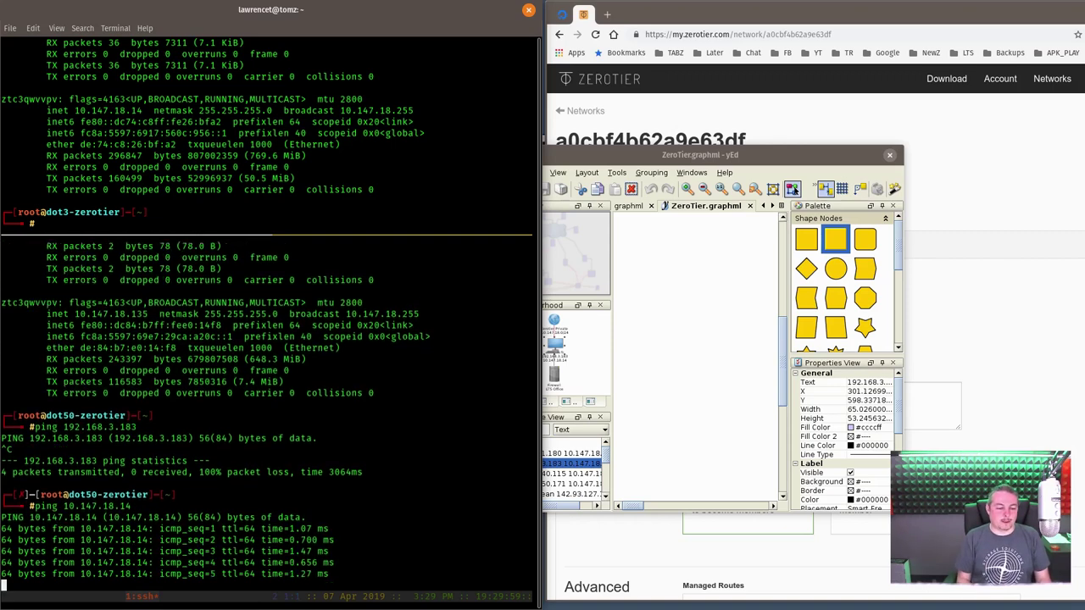
key(ctrl+c)
- SSH as root to 10.147.18.14, accept the new host key, and log in
key(Up)
key(Home)
key(Delete)
key(Delete)
key(Delete)
key(Delete)
key(Delete)
text(ssh )
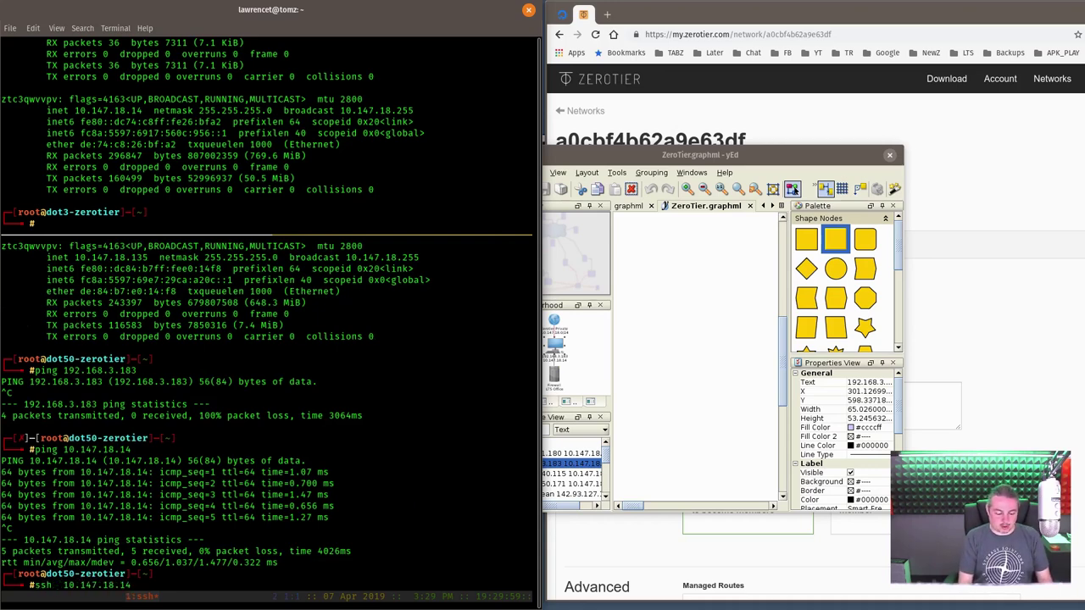
text(root@)
key(End)
key(Return)
text(yes)
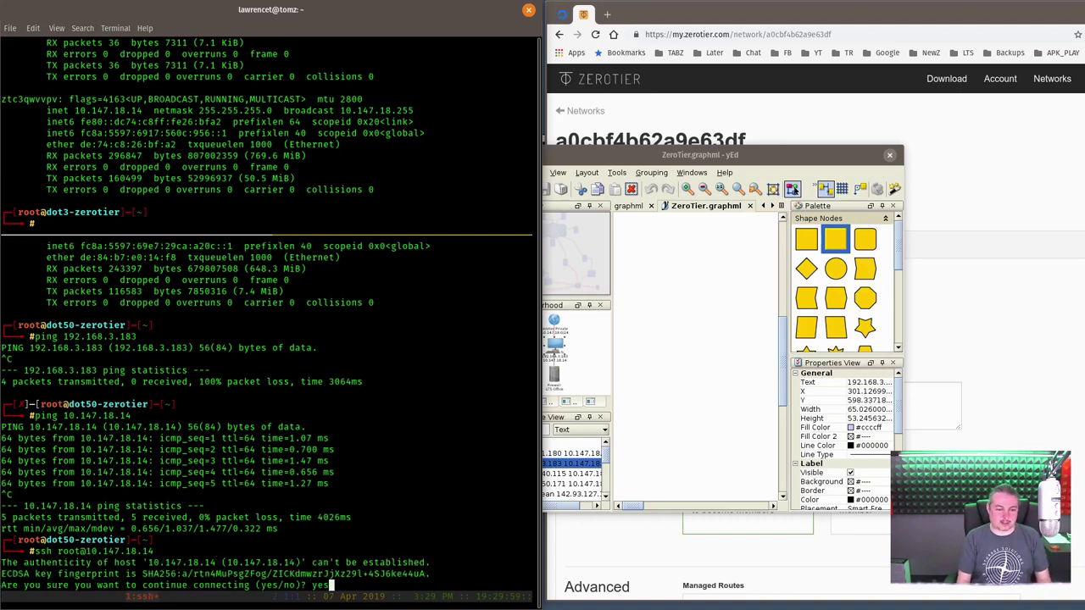
key(Return)
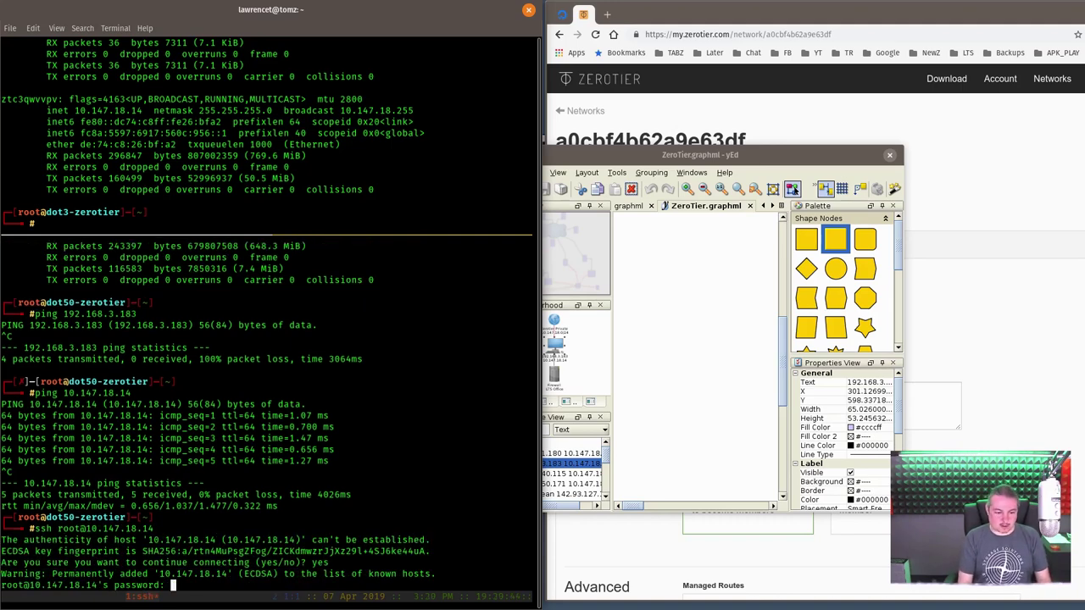
key(Return)
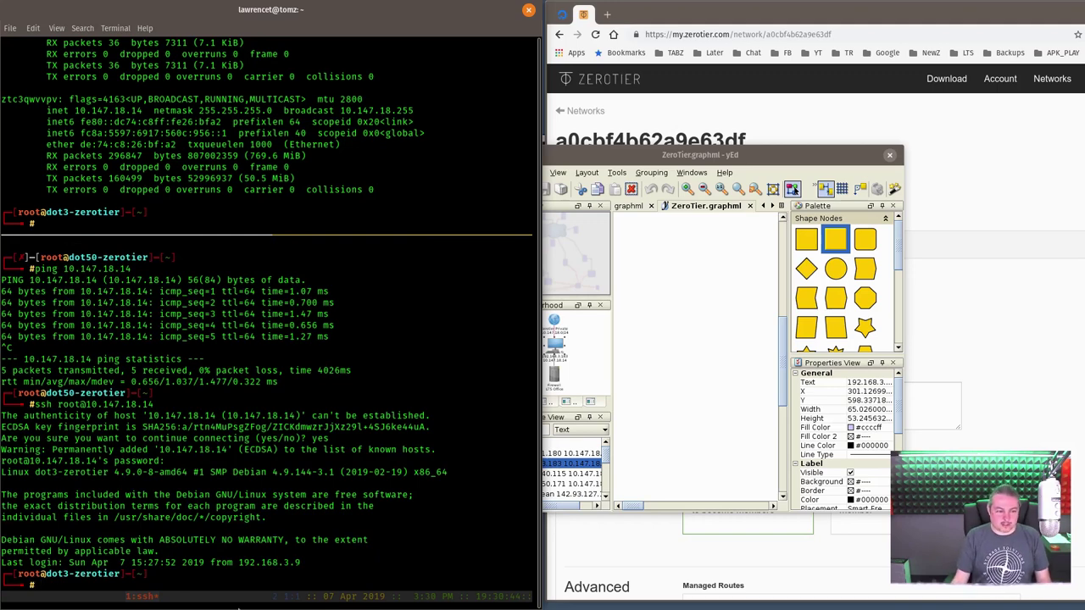
- Reboot dot3-zerotier with shutdown -r now
drag(44, 576, 135, 574)
click(346, 531)
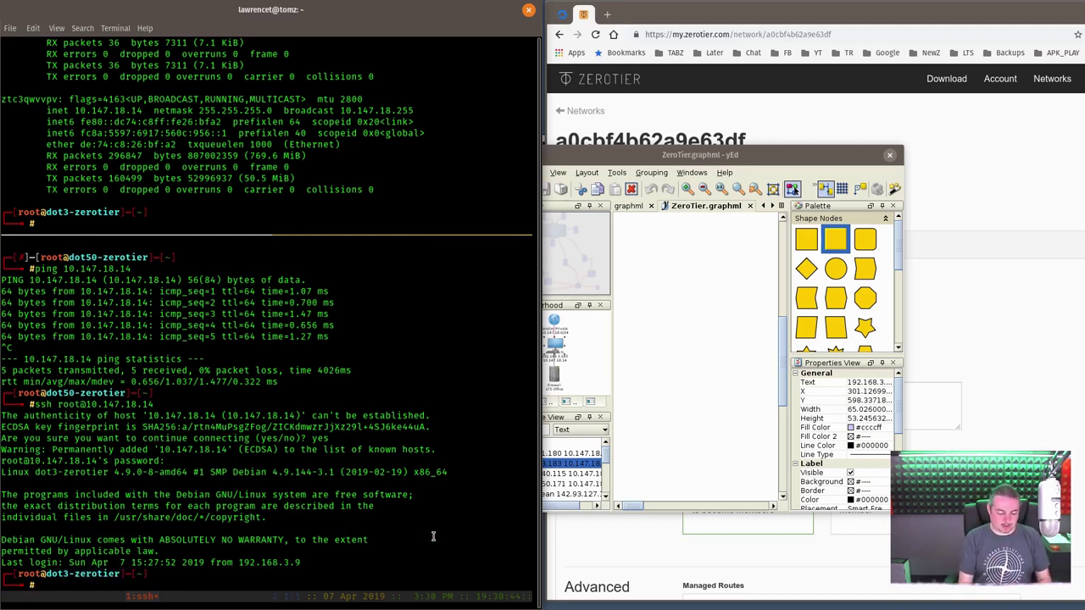
text(shutdown -r now)
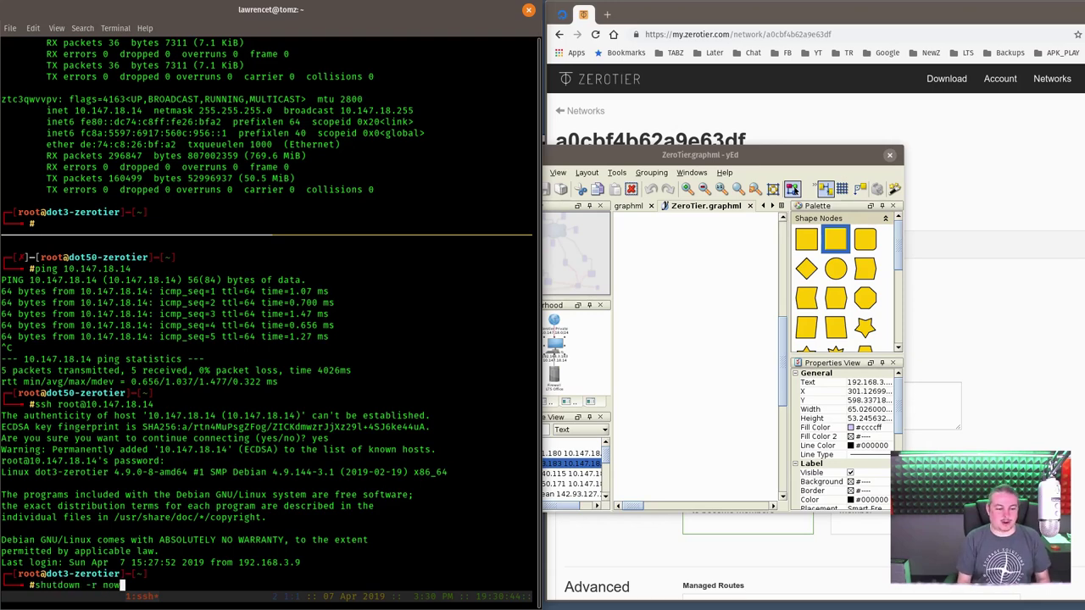
key(Return)
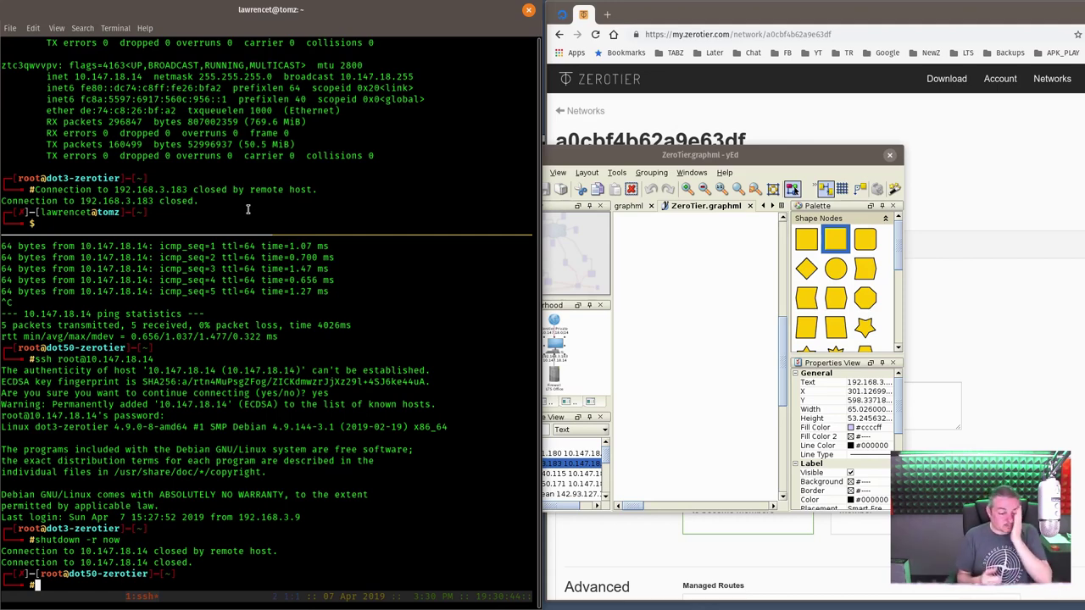
- Log out of dot50-zerotier with exit
text(exit)
key(Return)
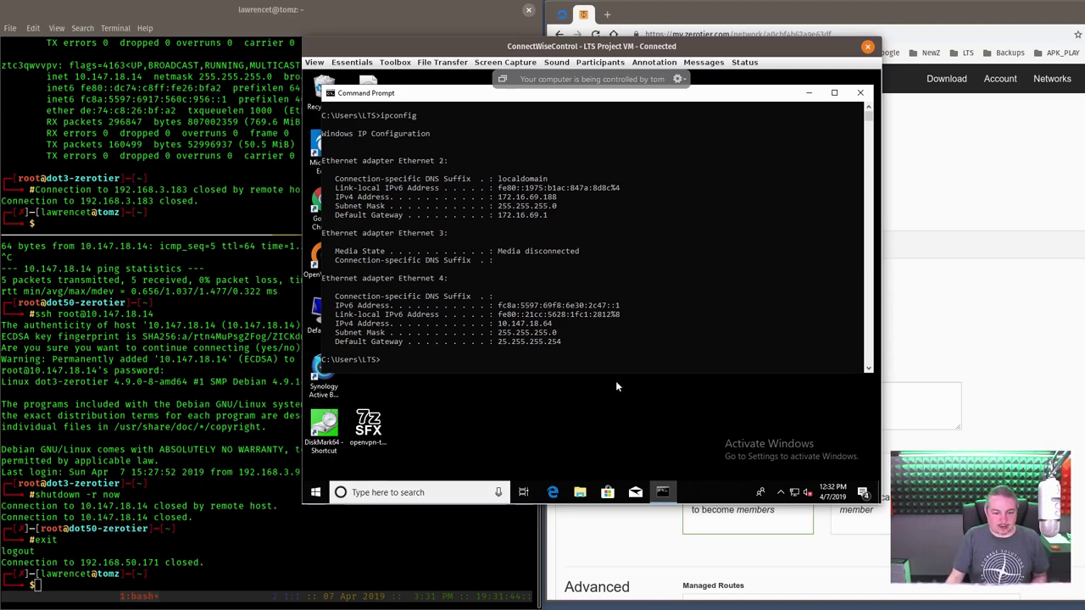
- Ping 10.147.18.14 from the remote Windows Command Prompt, getting all 4 replies
click(619, 345)
text(ping )
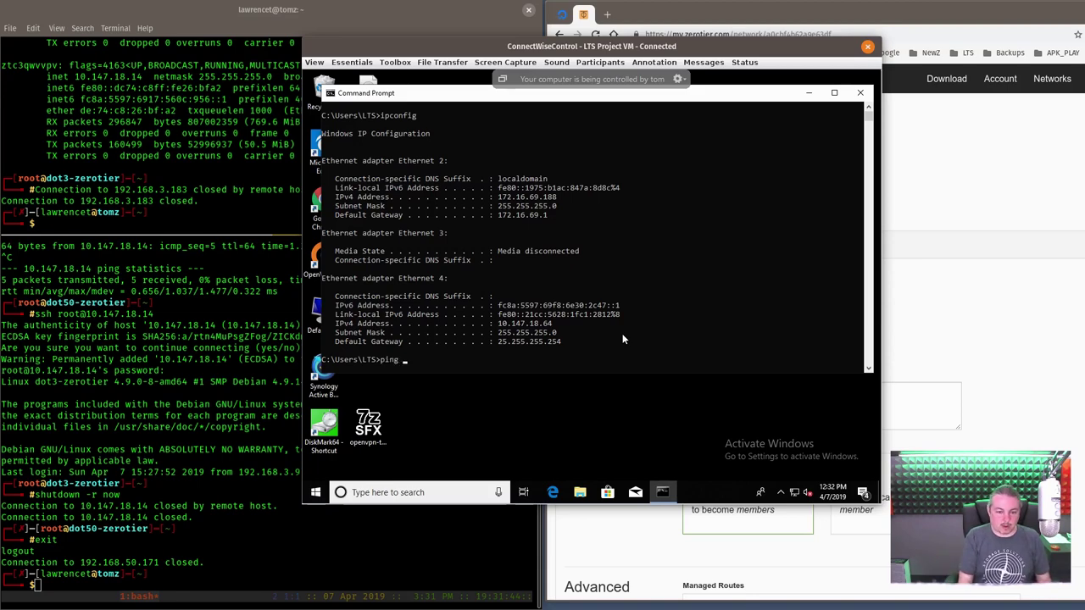
text(19)
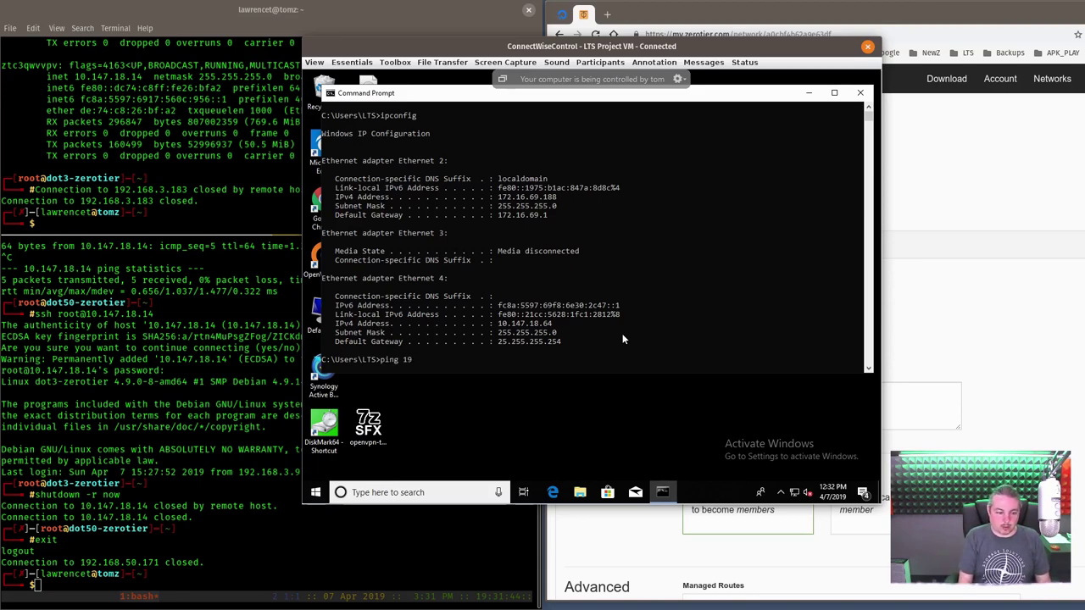
key(BackSpace)
text(0.)
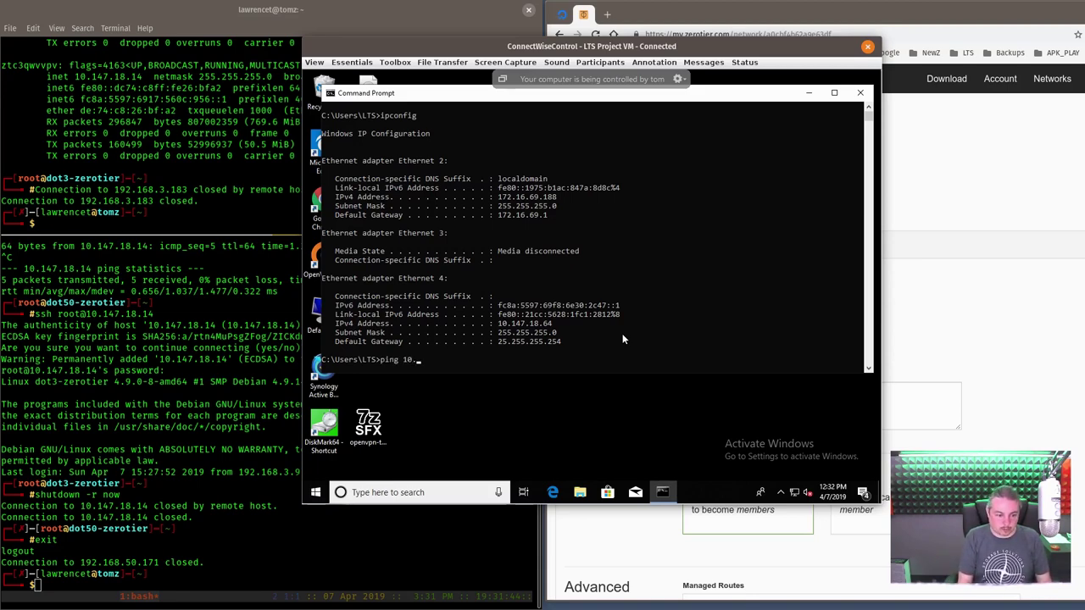
text(147.18.14)
key(Return)
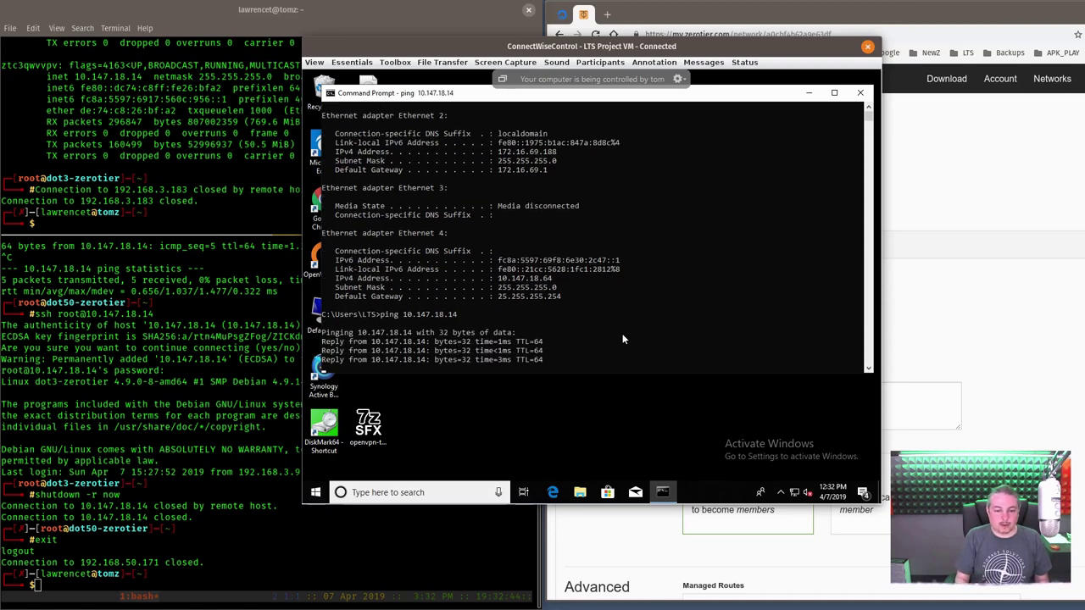
- Ping 192.168.3.183 from the Windows VM and cancel it unanswered
key(Up)
key(BackSpace)
key(BackSpace)
key(BackSpace)
key(BackSpace)
key(BackSpace)
key(BackSpace)
key(BackSpace)
key(BackSpace)
key(BackSpace)
key(BackSpace)
key(BackSpace)
key(BackSpace)
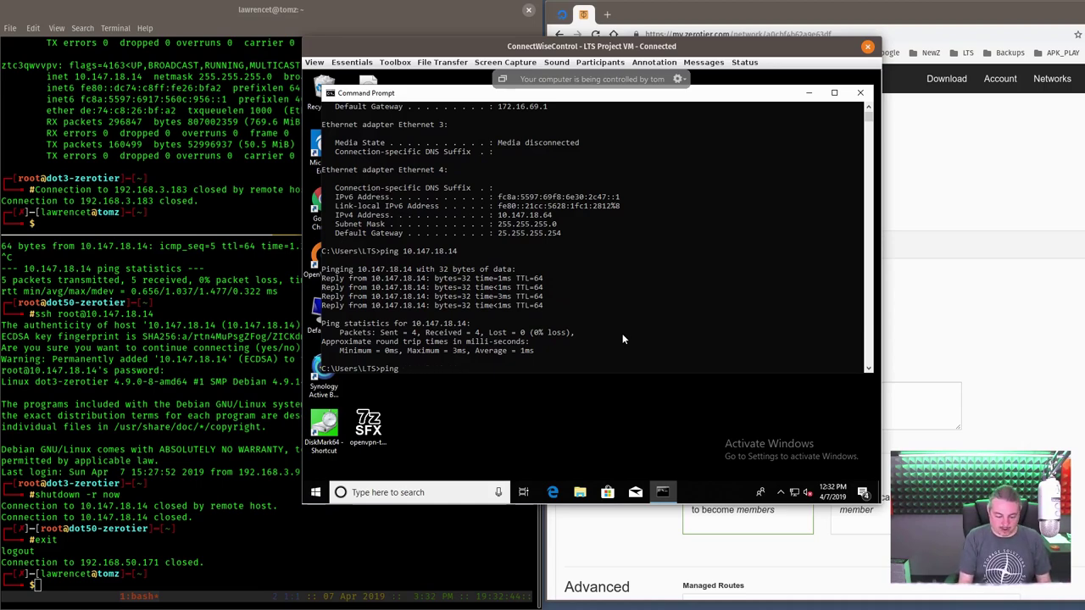
text(192.168.)
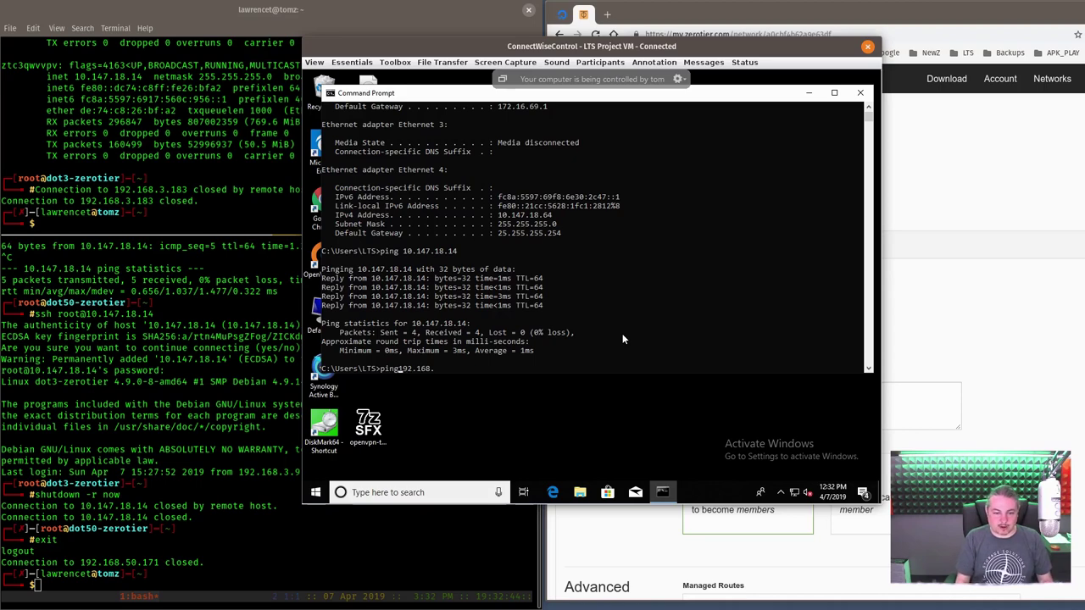
text(3.1)
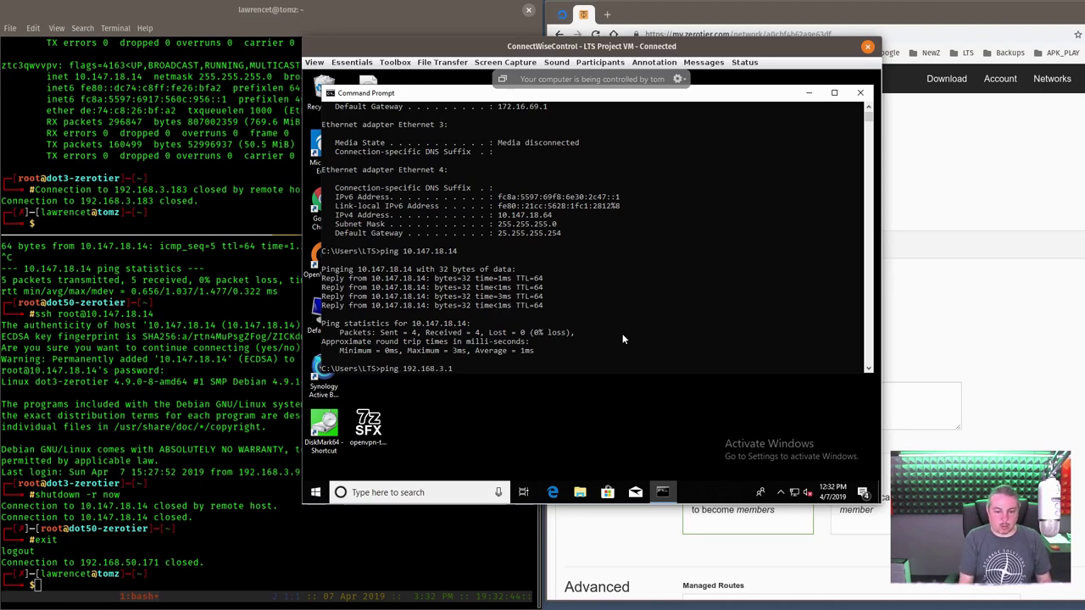
text(83)
key(Return)
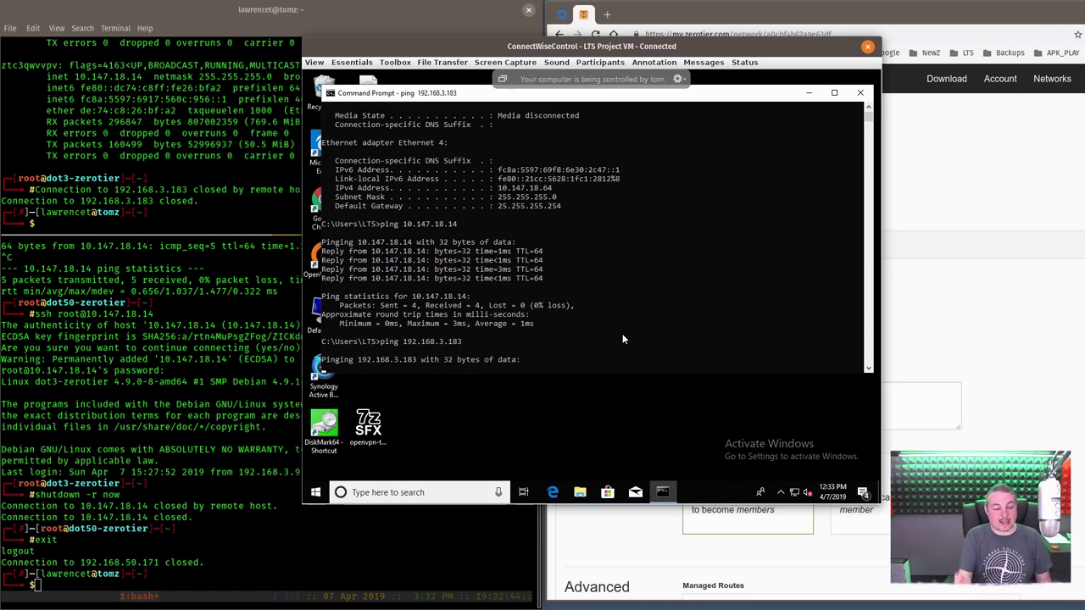
key(ctrl+c)
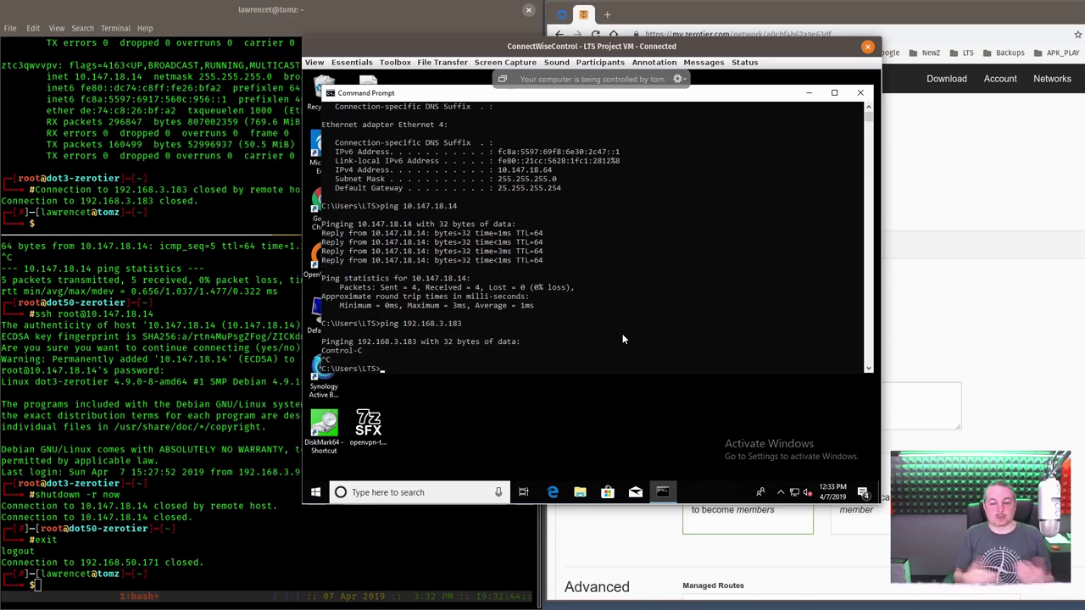
- Open the ZeroTier One network details window from the Windows tray icon
click(779, 496)
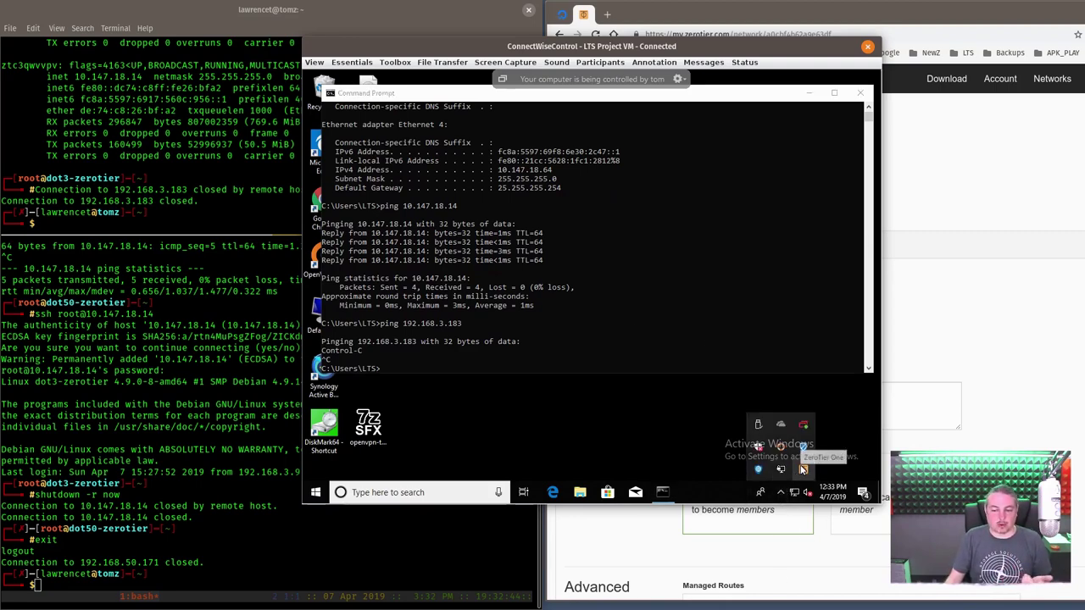
click(781, 430)
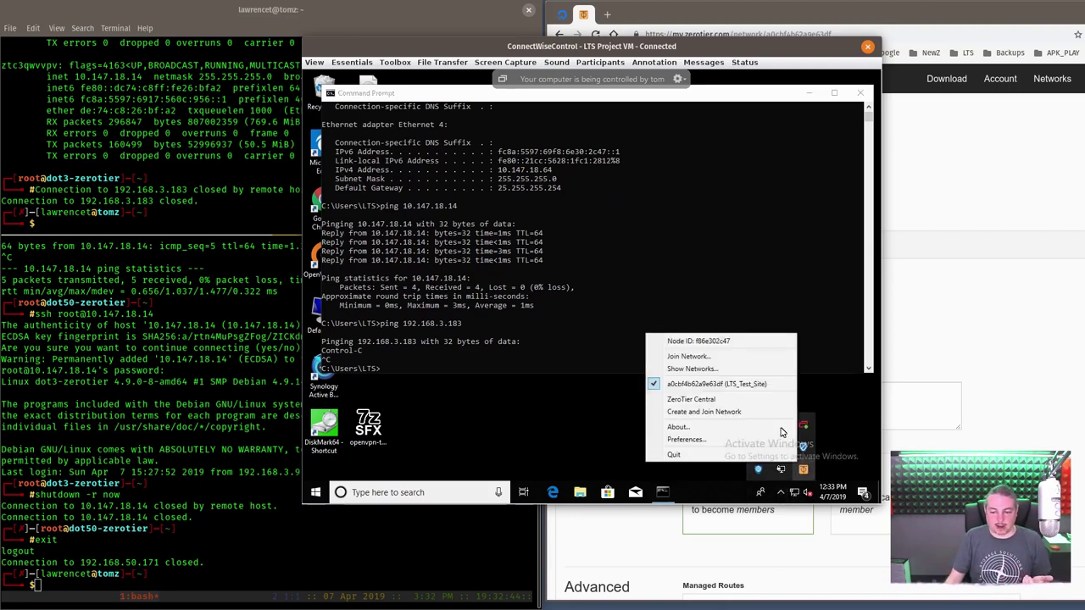
click(736, 368)
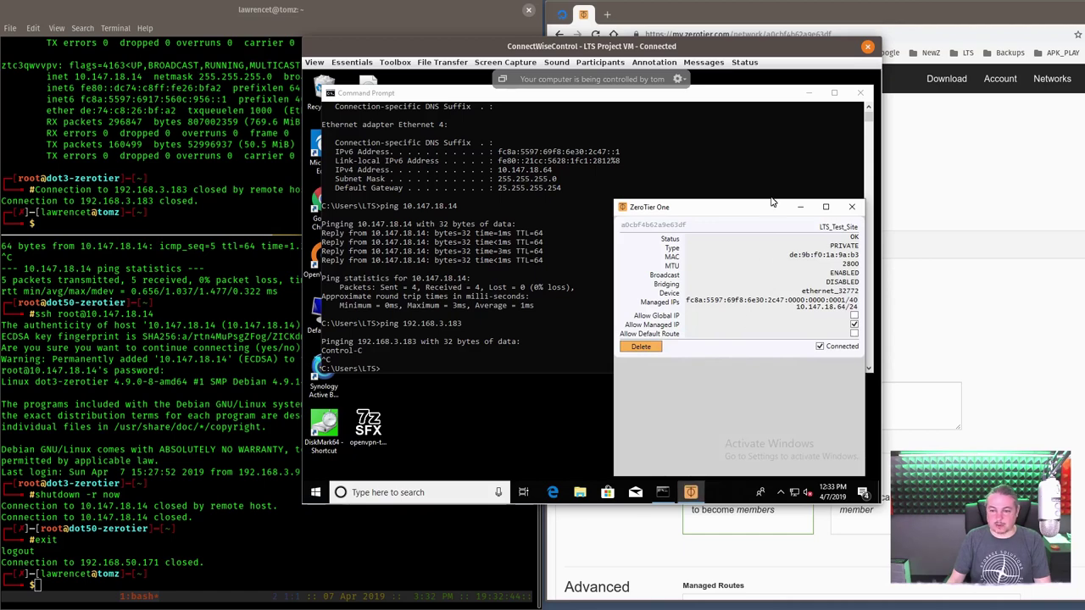
- Close the ZeroTier One window and the ConnectWise Control remote session window
drag(750, 209, 708, 207)
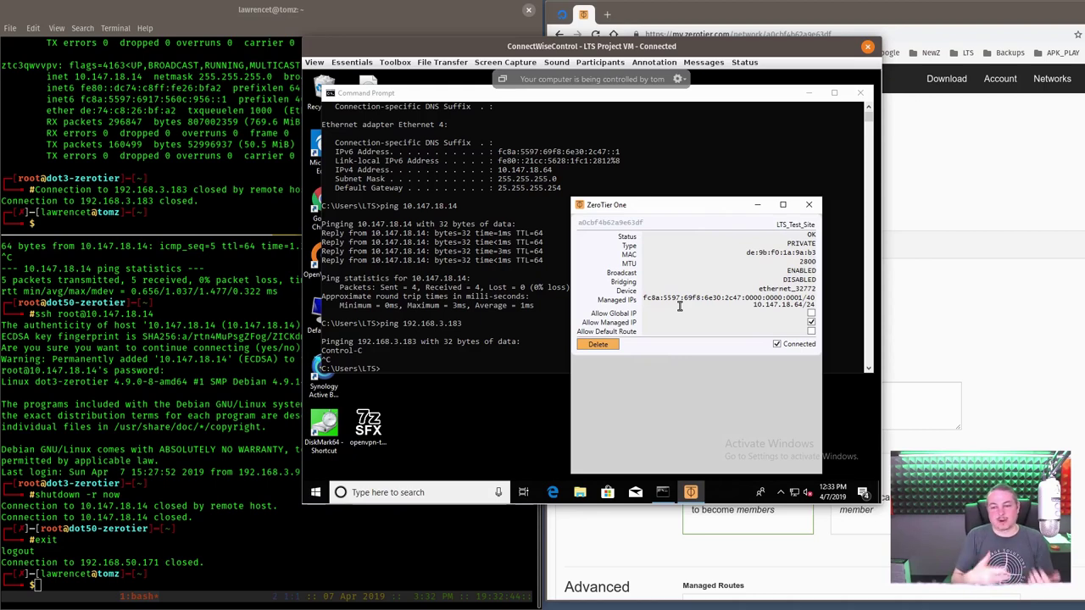
click(808, 205)
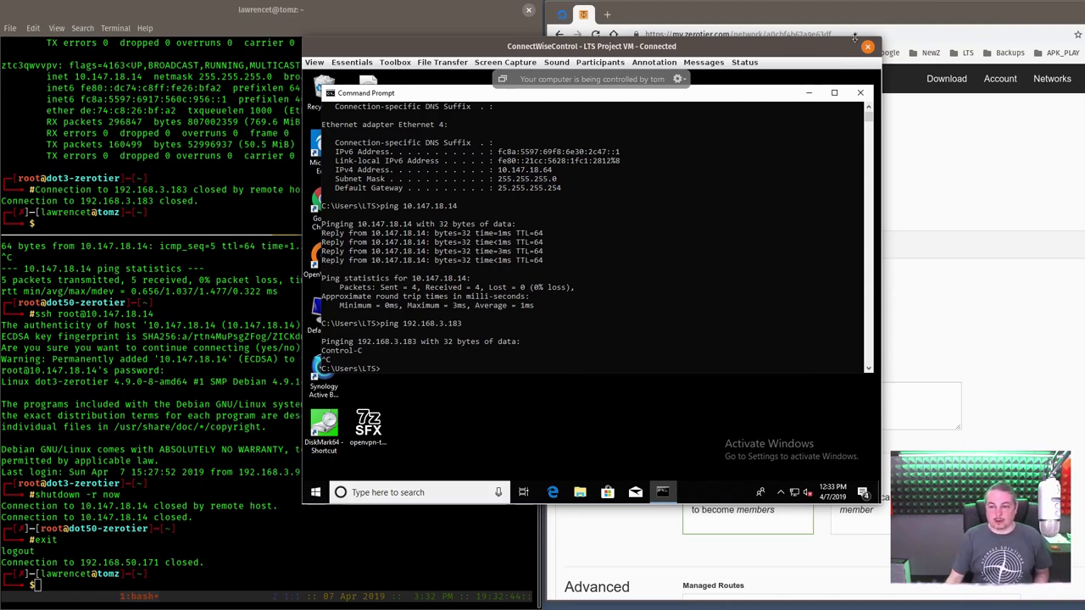
click(867, 46)
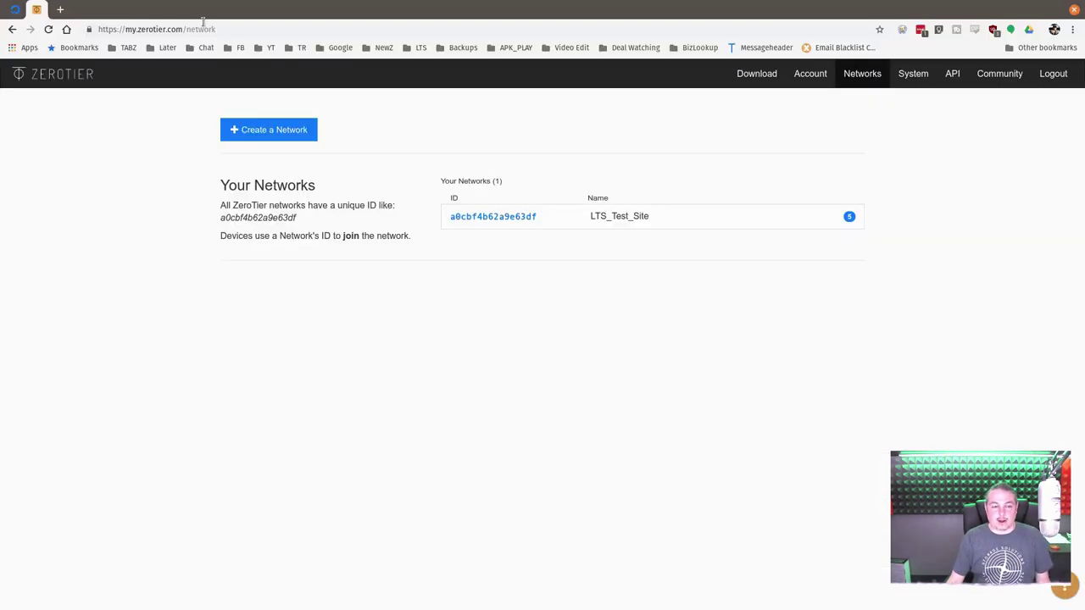
- Create network romantic_oikarinen (af78bf94369f603d) and open its settings page
click(270, 130)
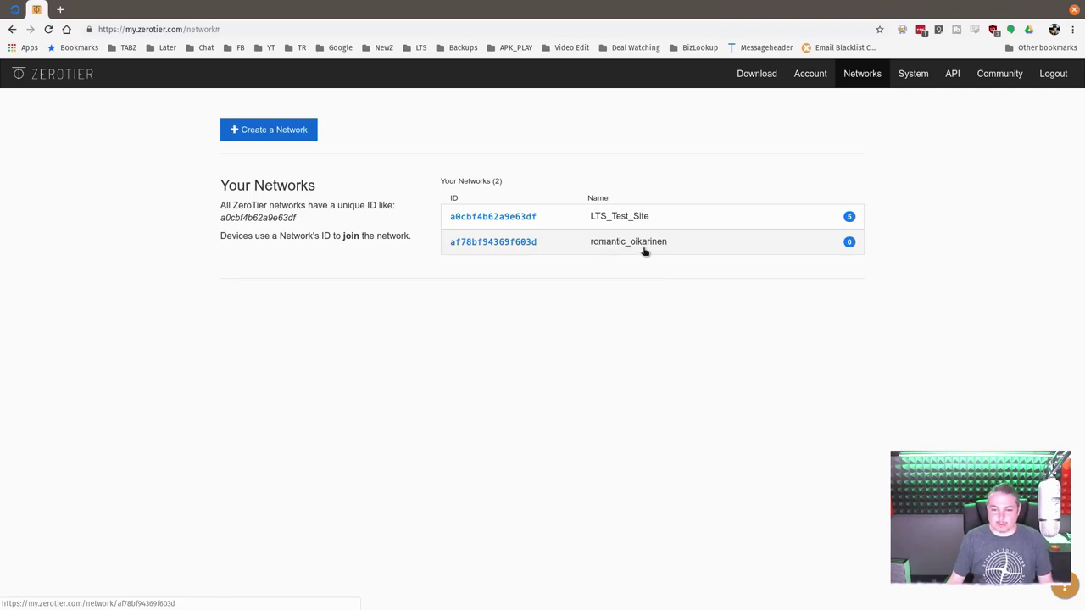
click(644, 247)
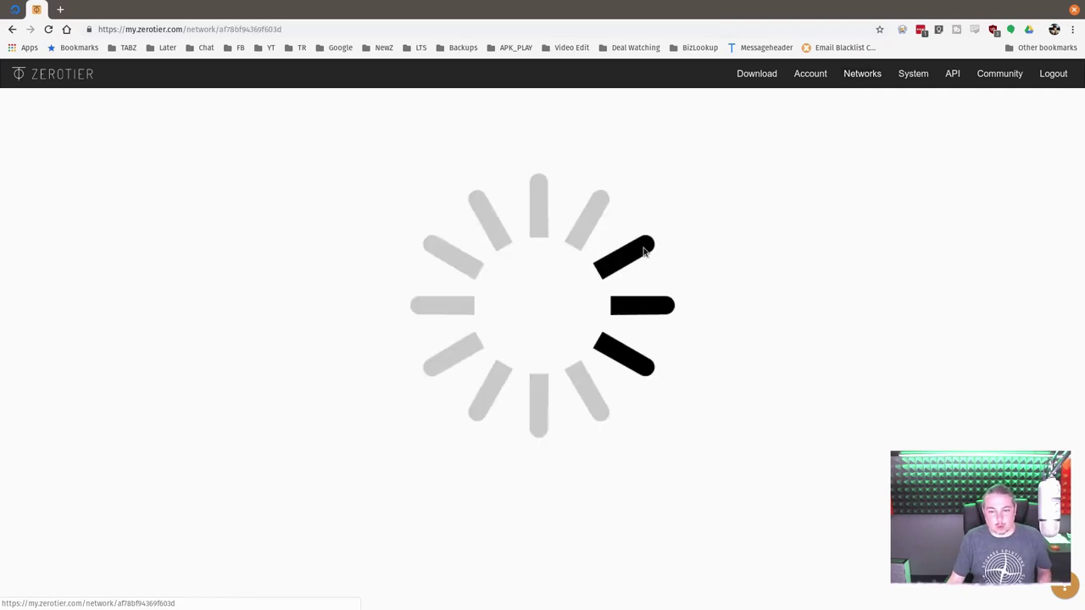
scroll(657, 288, down, 10)
scroll(947, 285, up, 15)
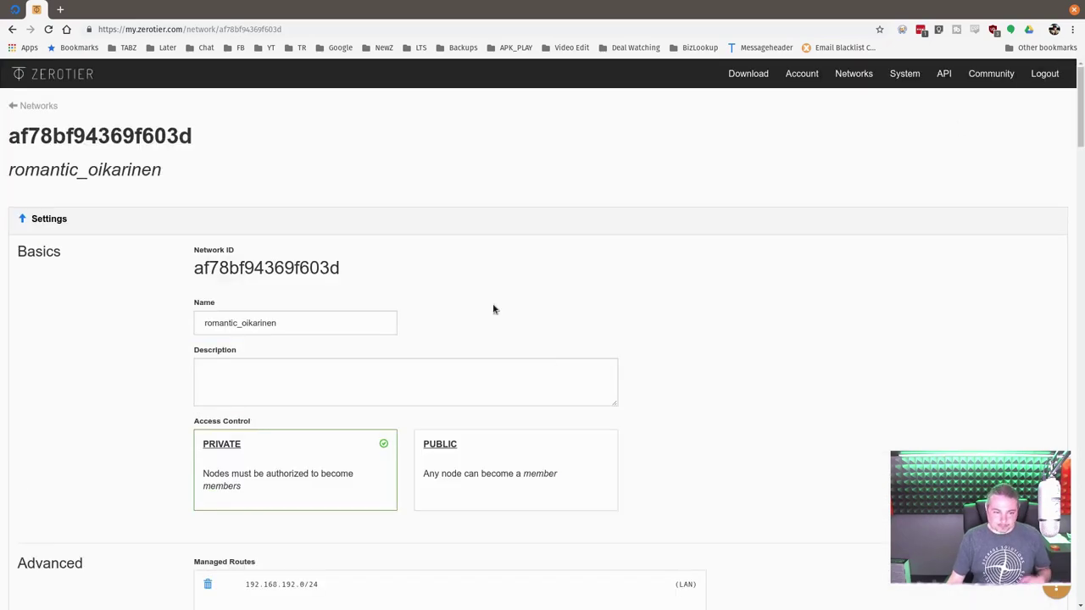
- Replace the network name romantic_oikarinen with 'test network', correcting the typo
scroll(409, 293, down, 1)
click(356, 291)
key(ctrl+a)
text(test )
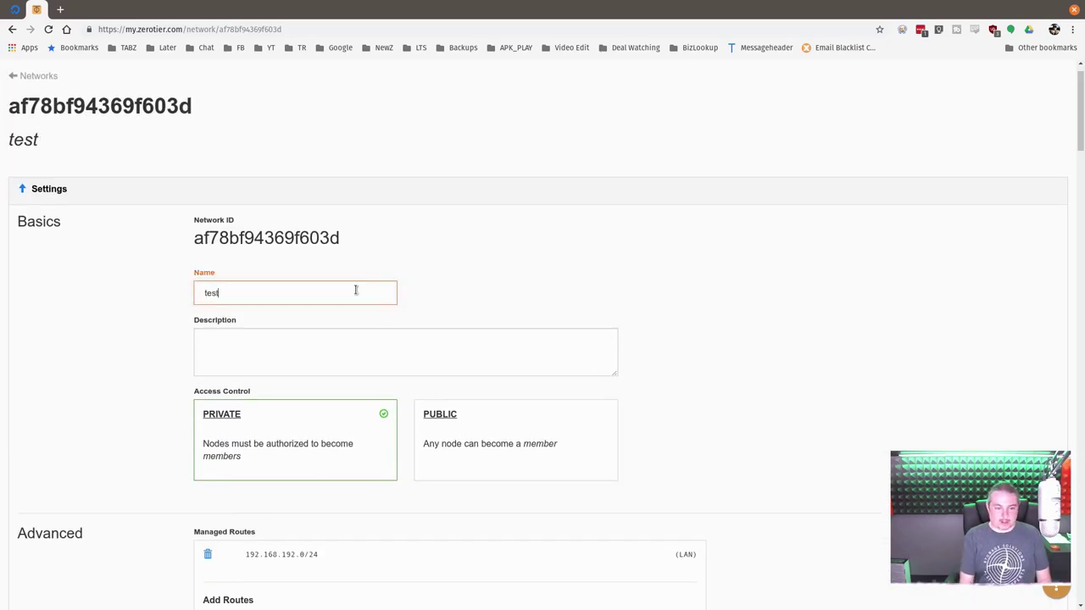
text(netowrk)
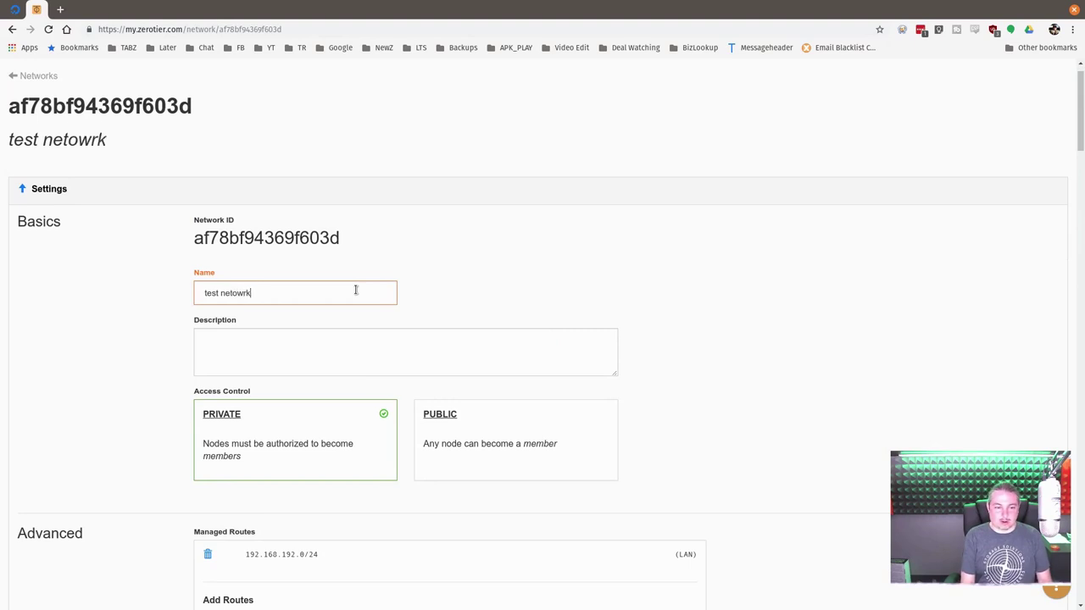
key(BackSpace)
key(BackSpace)
key(BackSpace)
text(rk)
key(Tab)
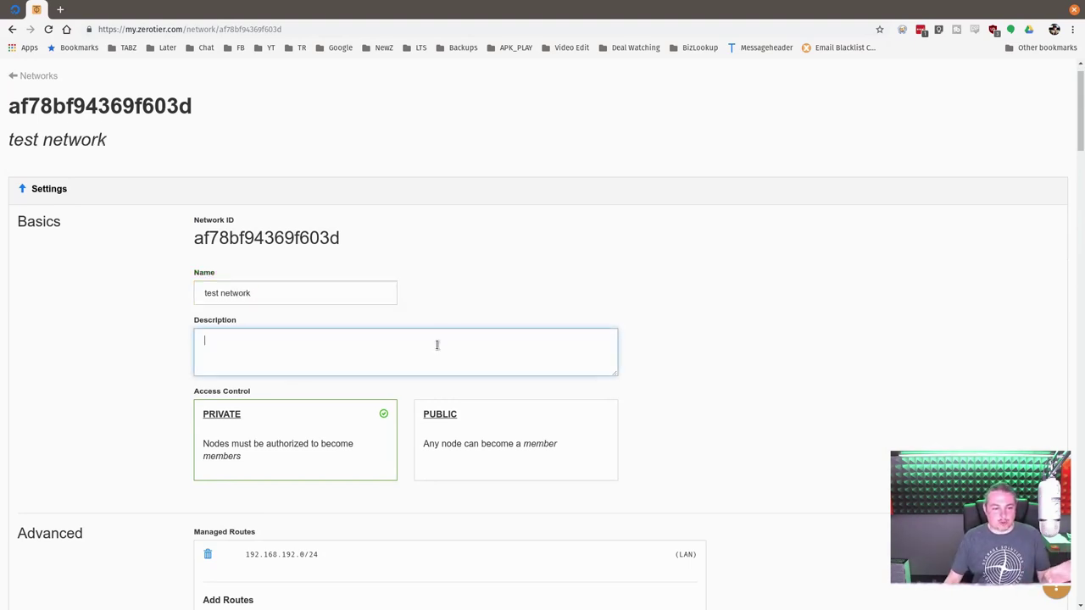
- Remove the stray 'x' from the network name and save the change
scroll(437, 345, down, 2)
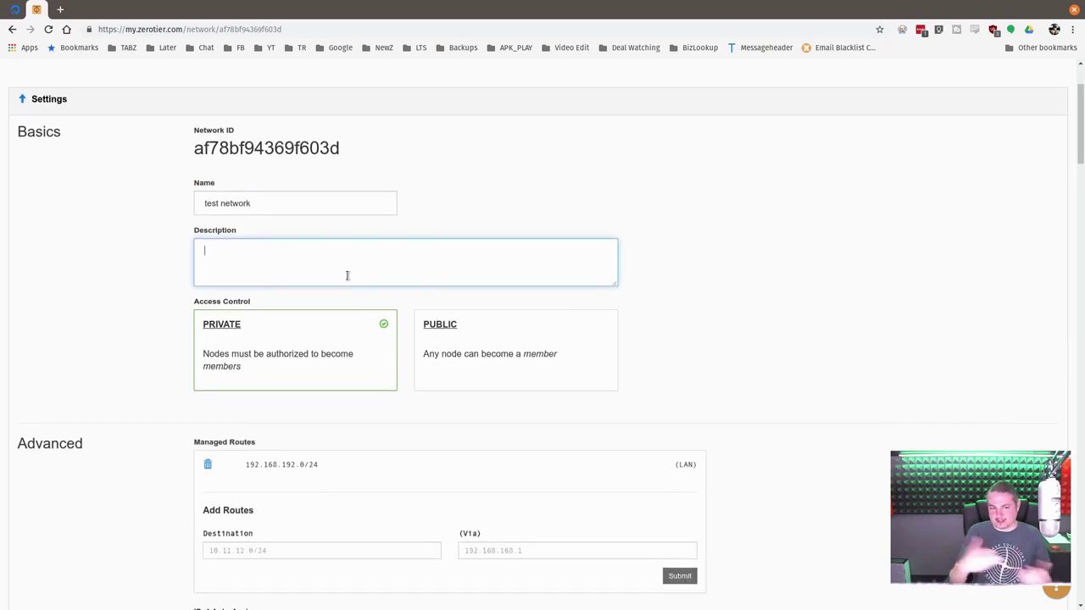
click(300, 208)
text(x)
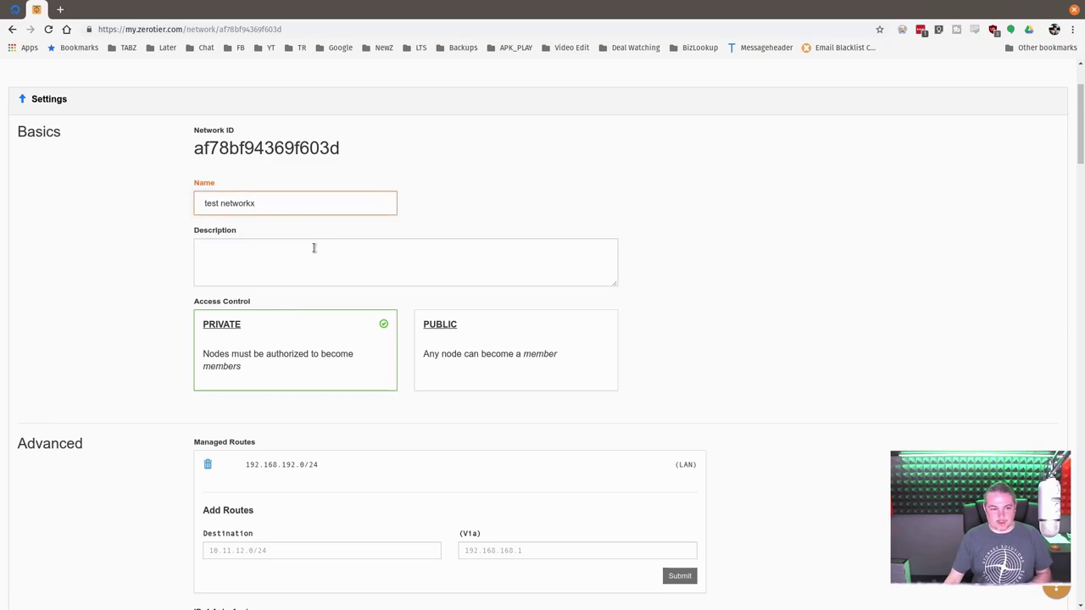
click(315, 251)
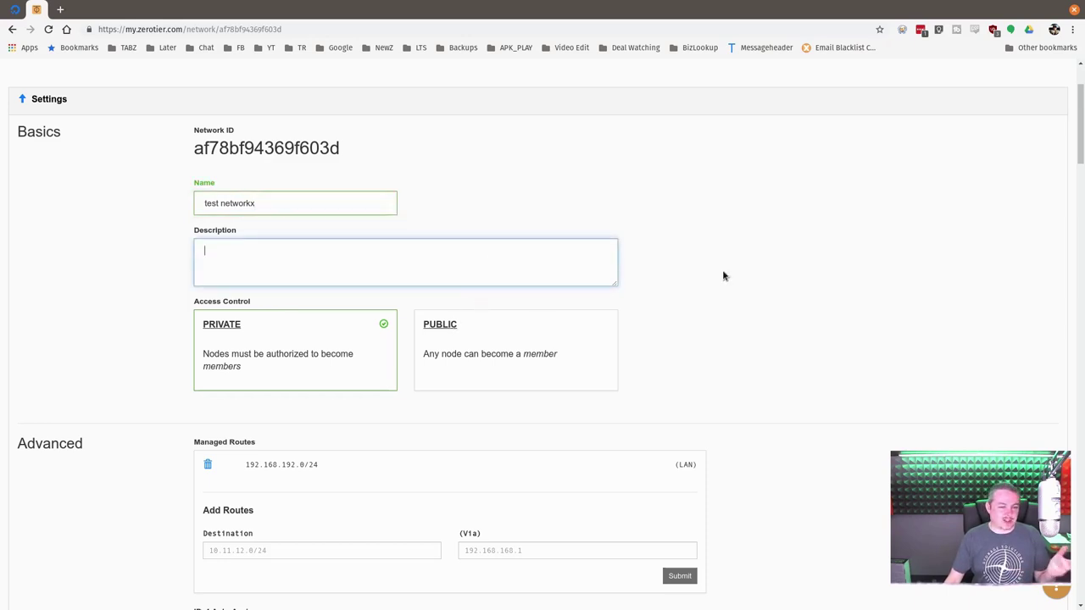
click(324, 209)
key(BackSpace)
click(342, 251)
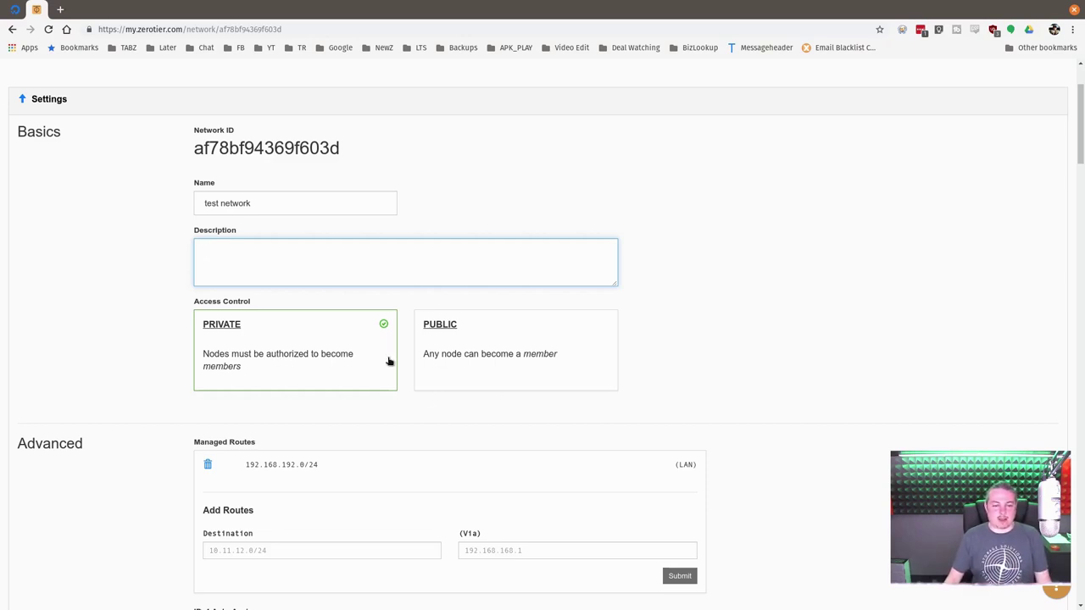
double_click(265, 145)
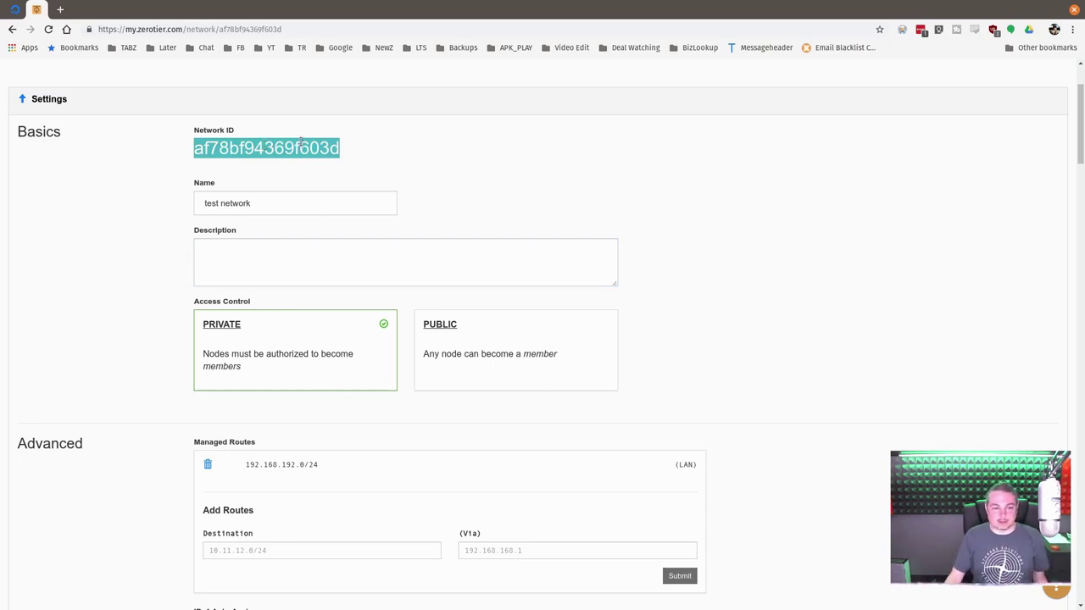
click(301, 143)
double_click(301, 142)
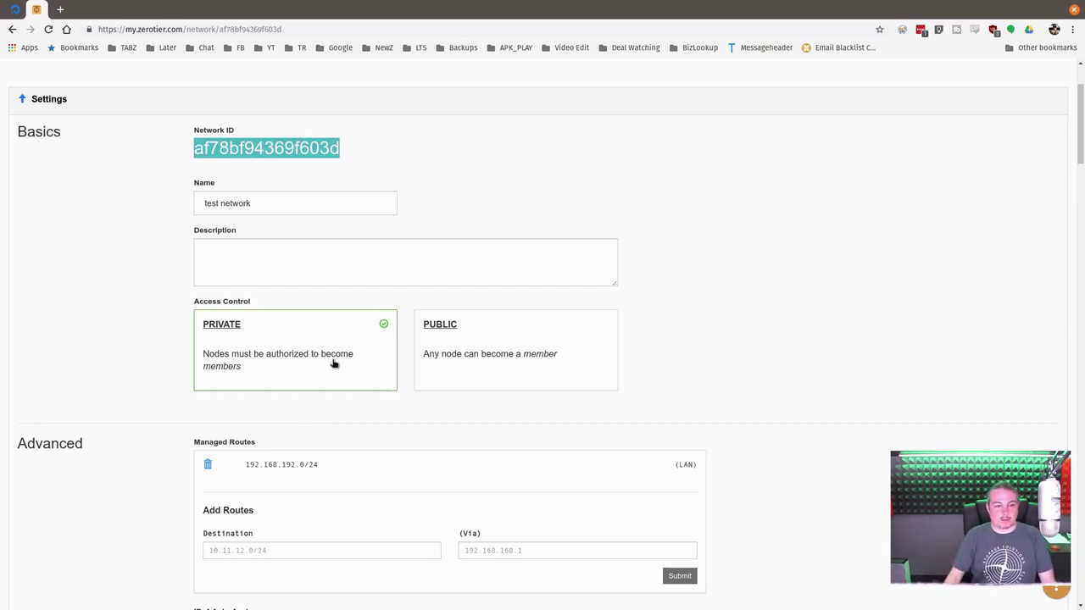
scroll(542, 462, down, 1)
- Set the IPv4 auto-assign range to 10.242.*.*, giving managed route 10.242.0.0/16
scroll(541, 461, down, 3)
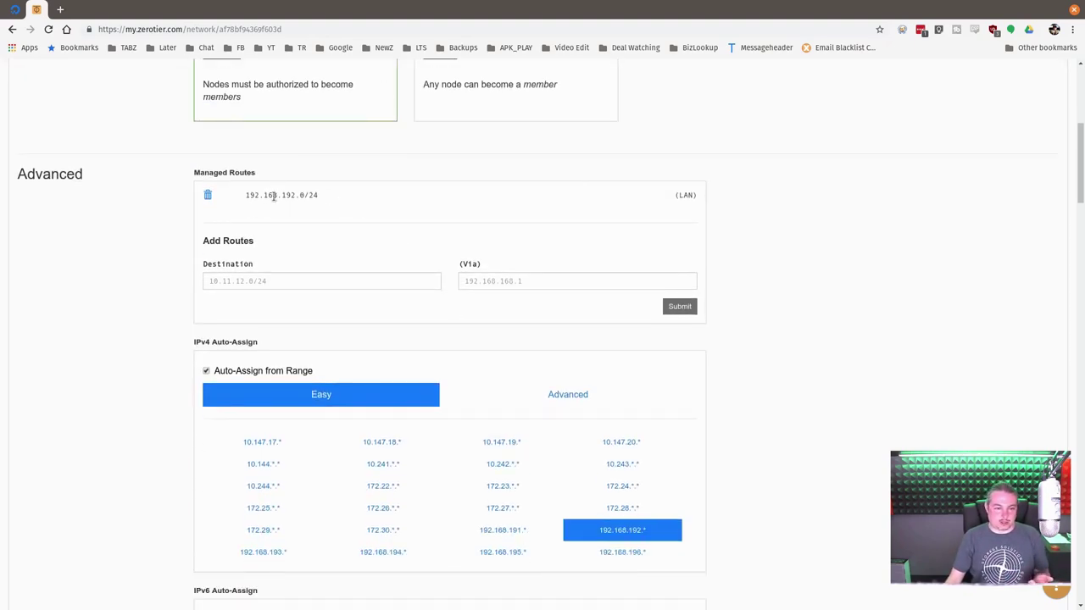
scroll(443, 262, down, 1)
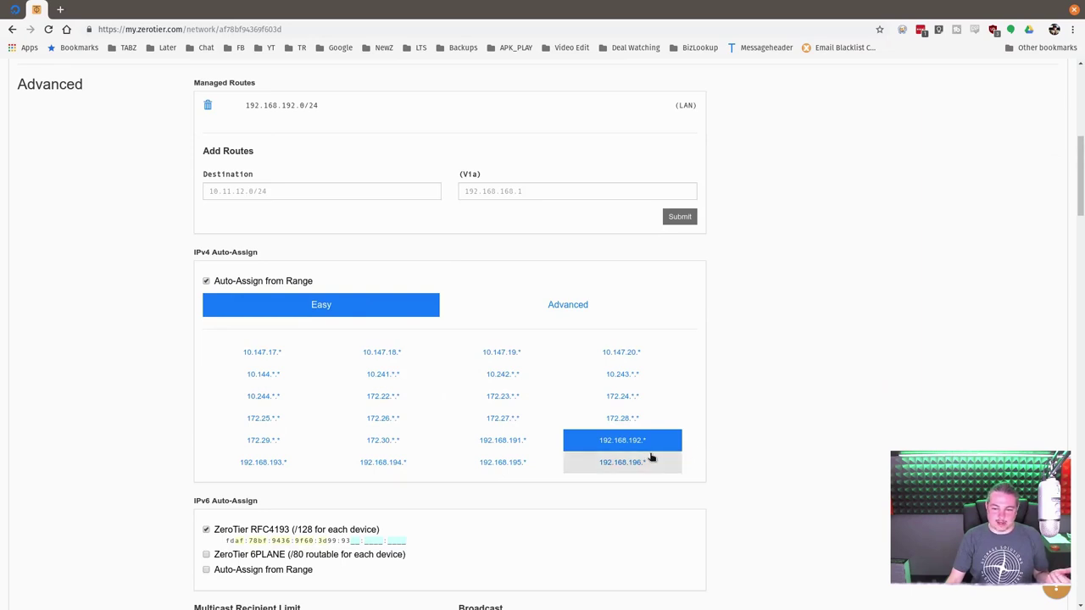
click(405, 376)
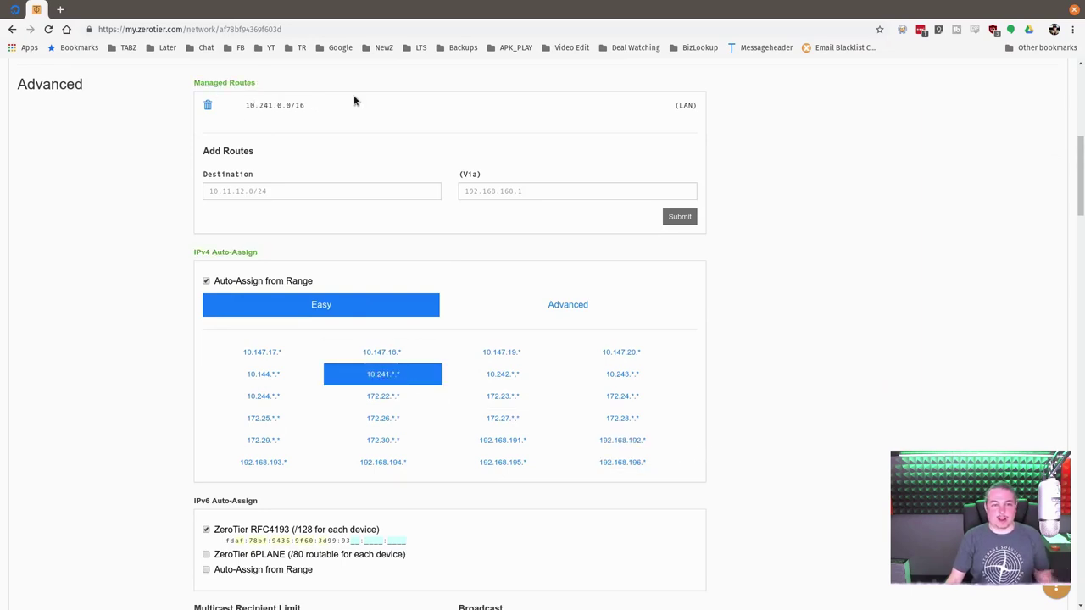
click(523, 375)
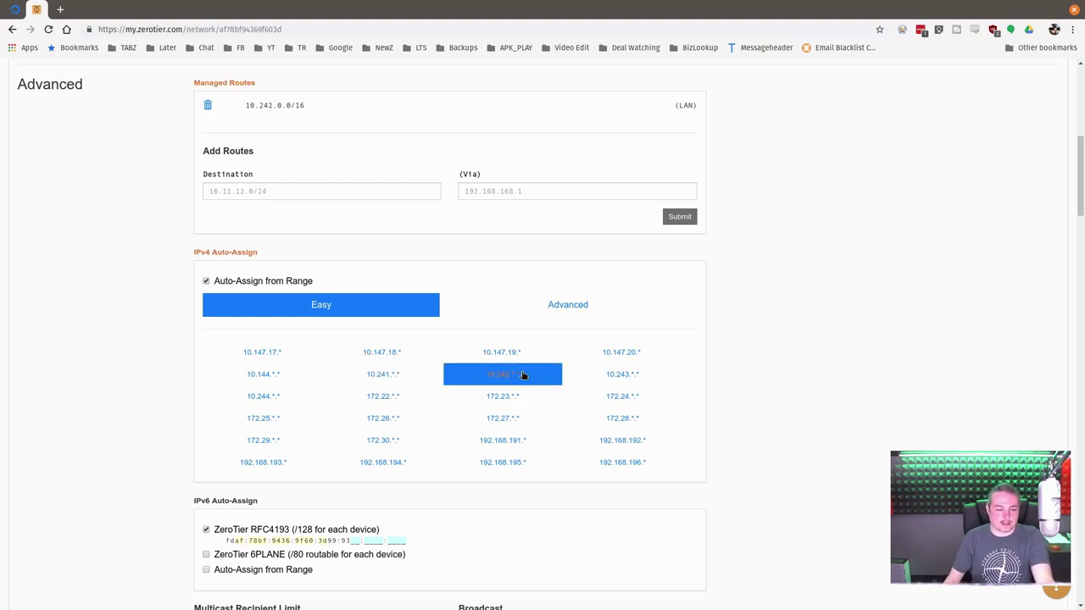
scroll(523, 376, down, 3)
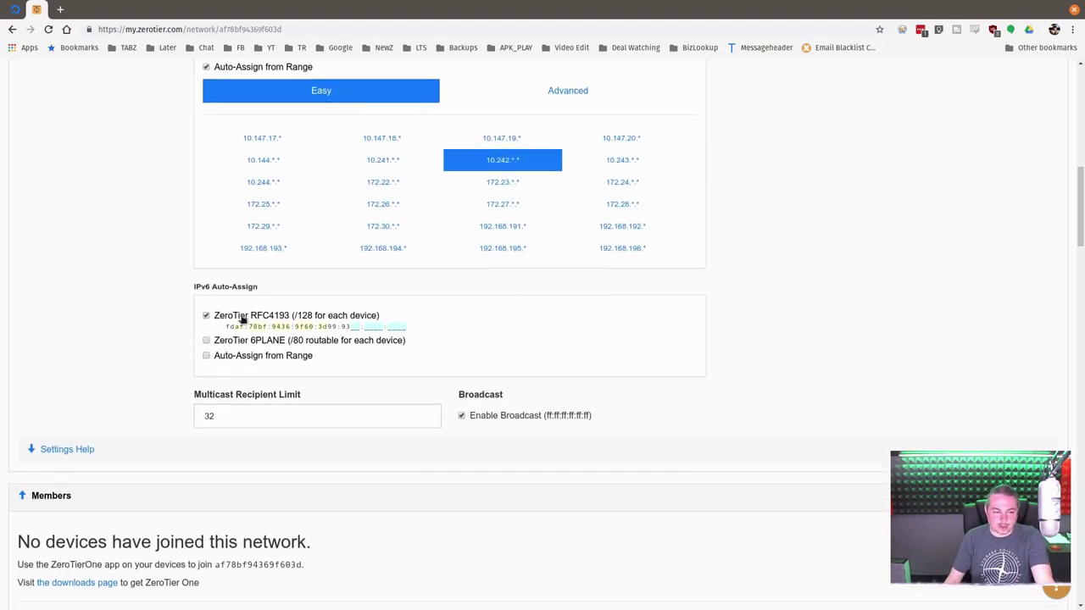
scroll(378, 344, down, 5)
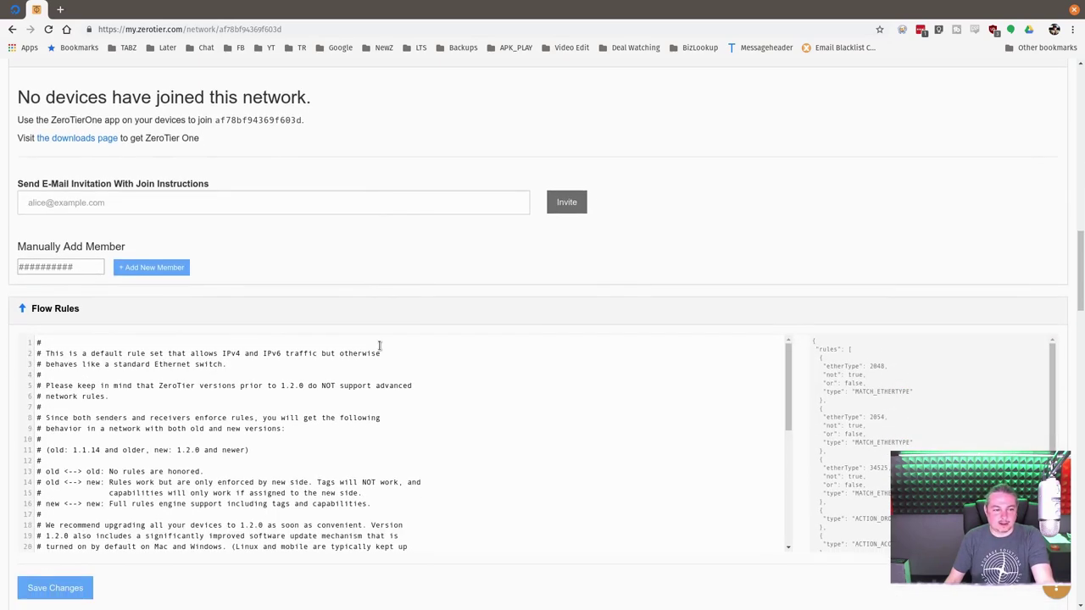
scroll(581, 460, down, 4)
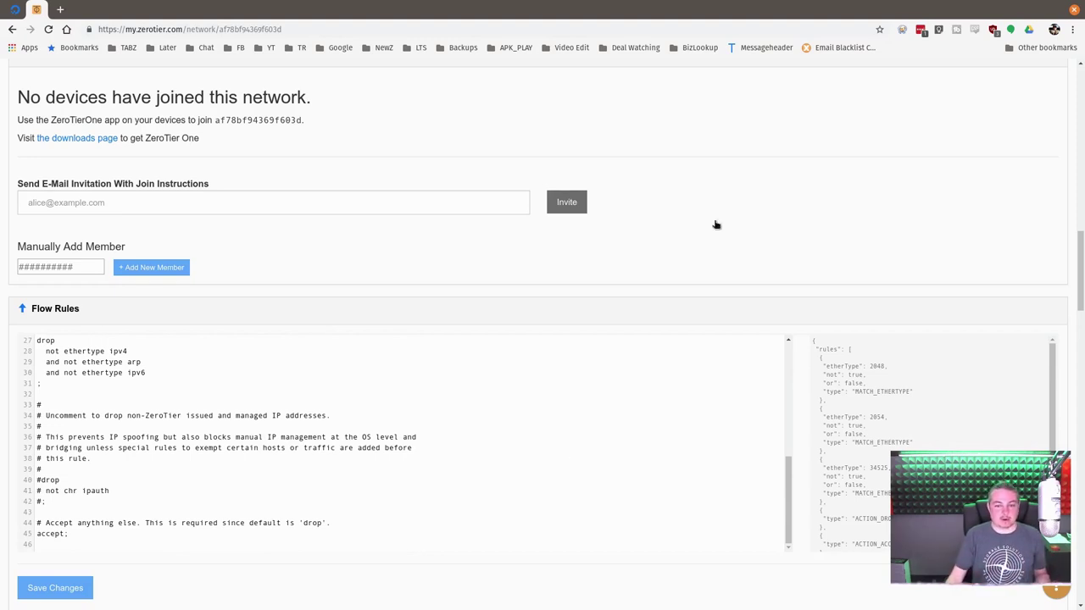
scroll(731, 337, up, 5)
scroll(731, 337, up, 4)
click(300, 279)
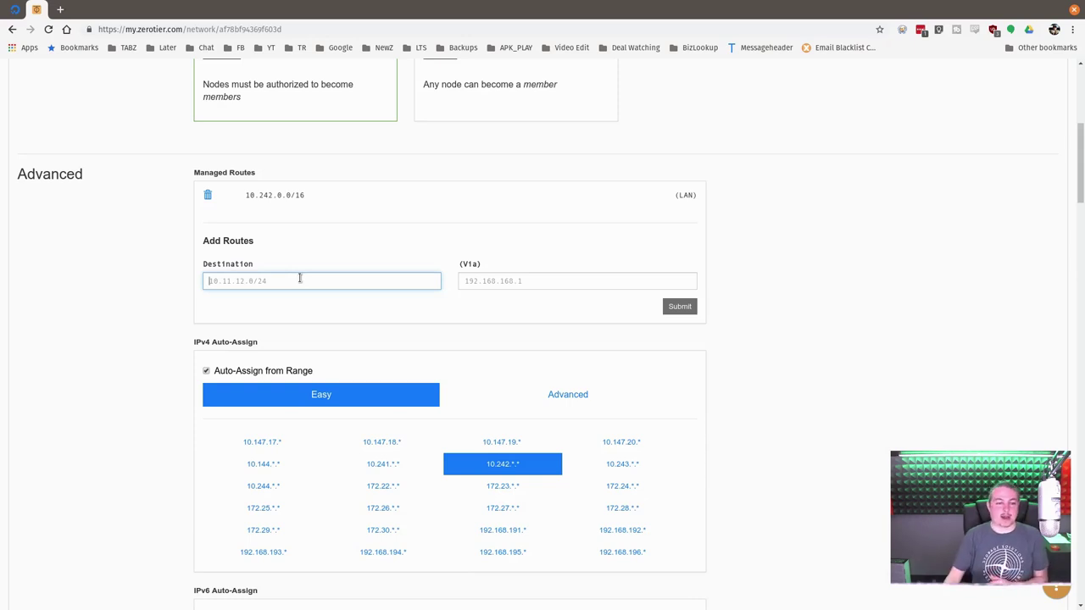
scroll(853, 348, down, 6)
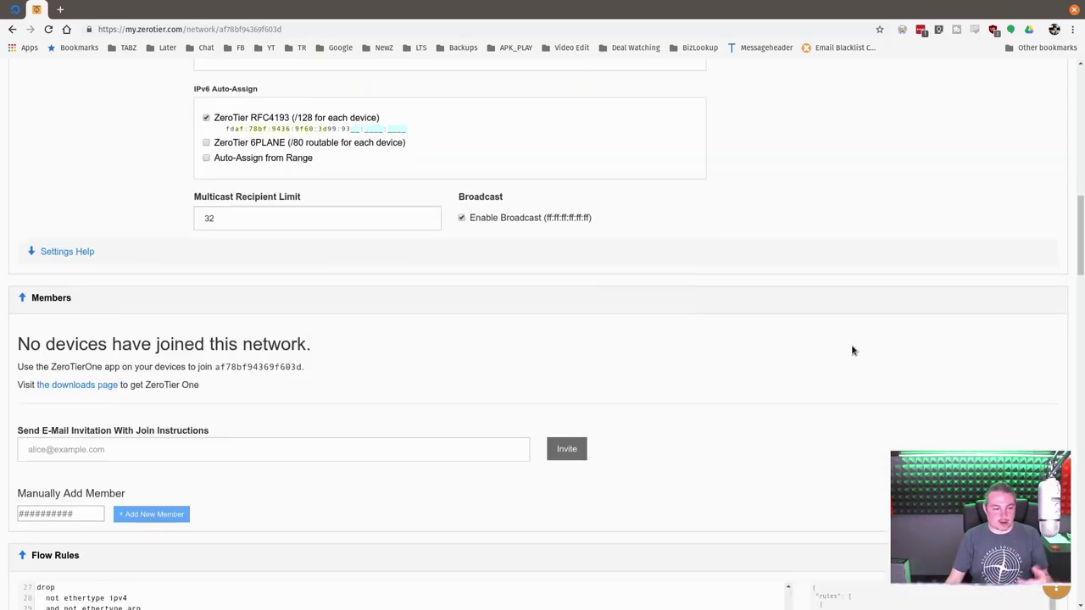
scroll(852, 349, down, 8)
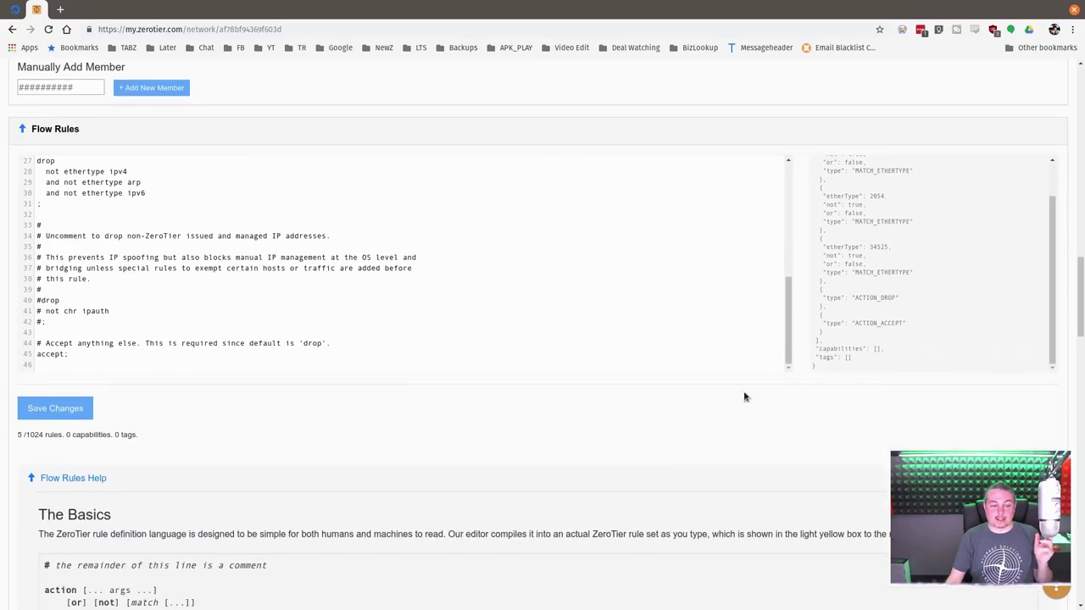
scroll(563, 413, down, 14)
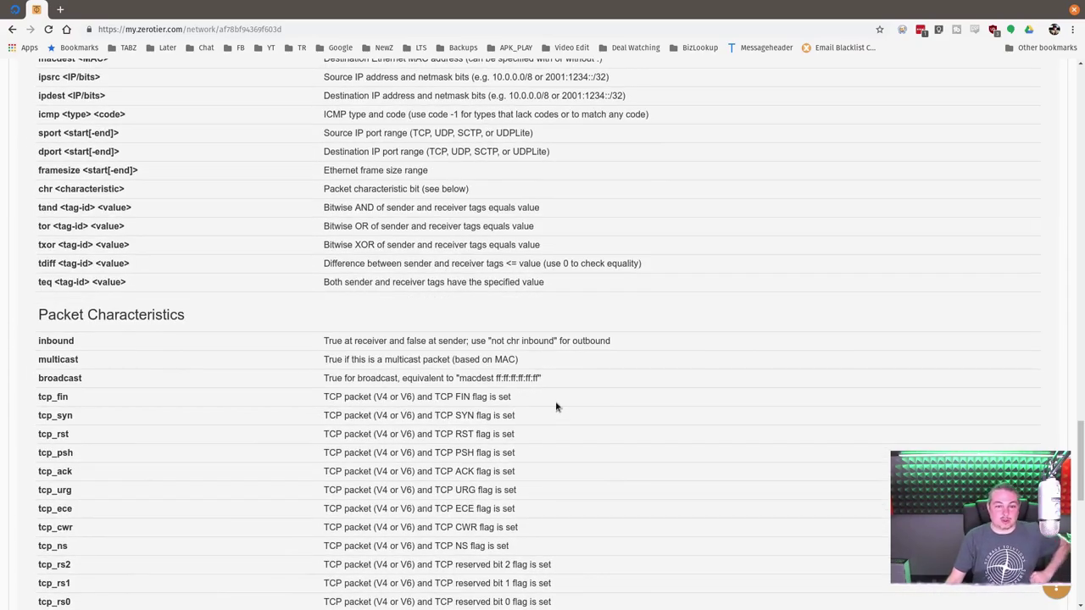
scroll(557, 406, down, 5)
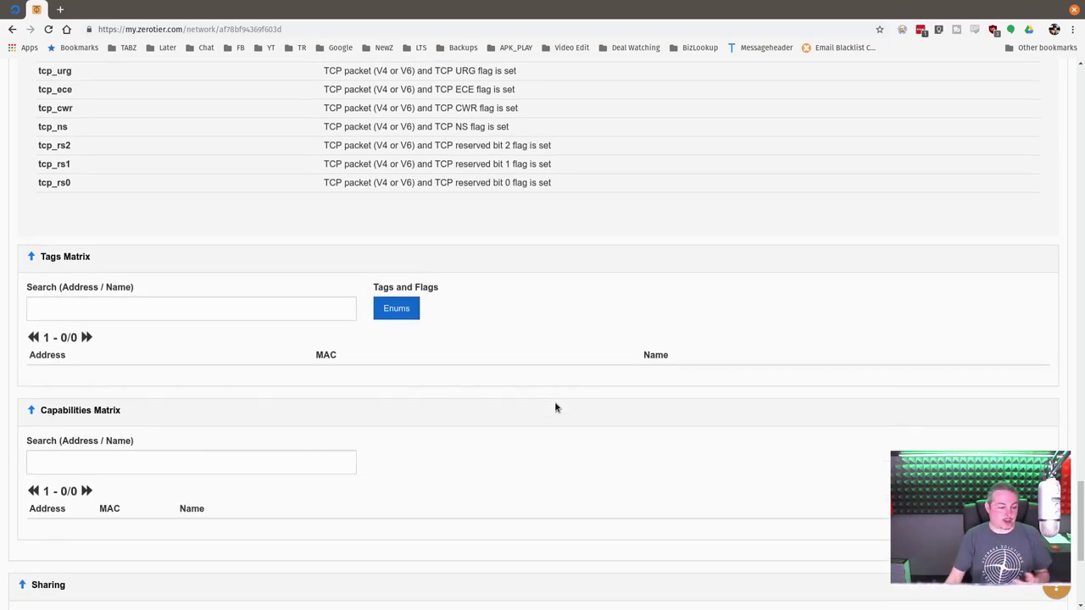
scroll(555, 407, down, 1)
scroll(555, 408, down, 2)
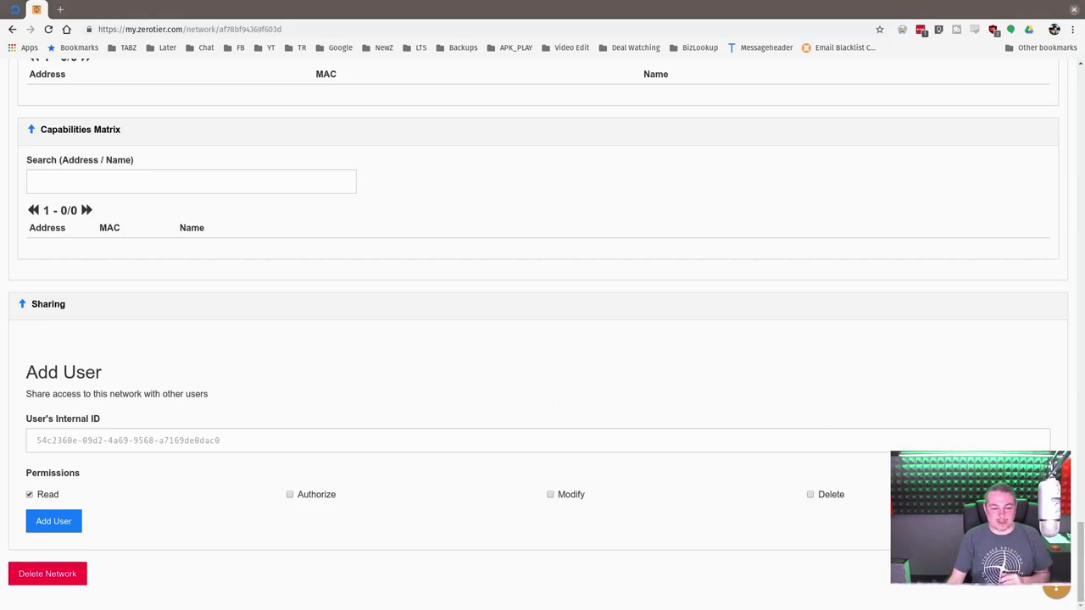
drag(1081, 569, 1081, 110)
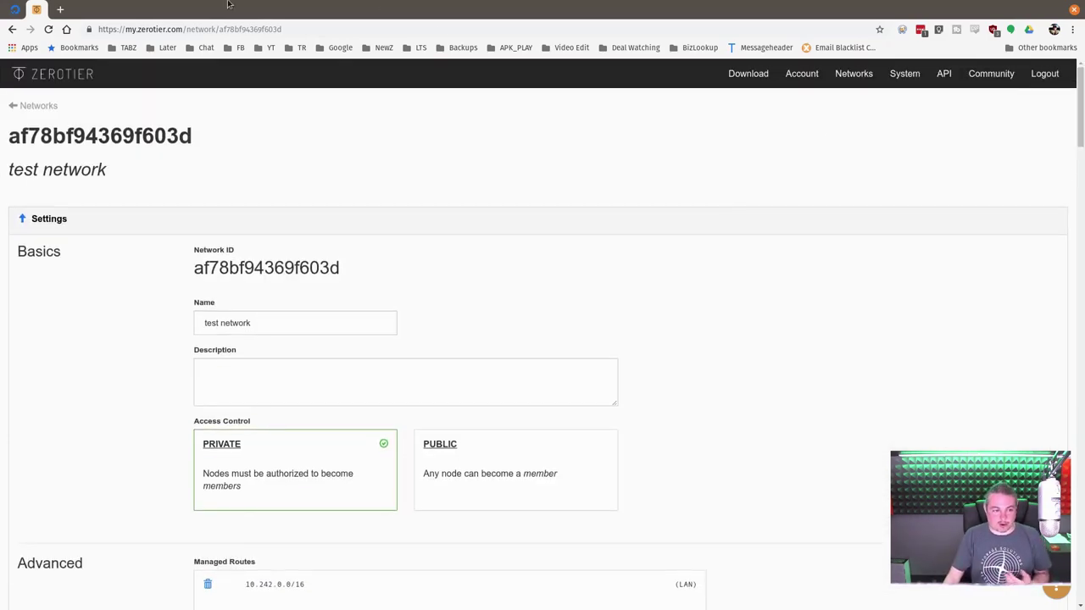
click(13, 108)
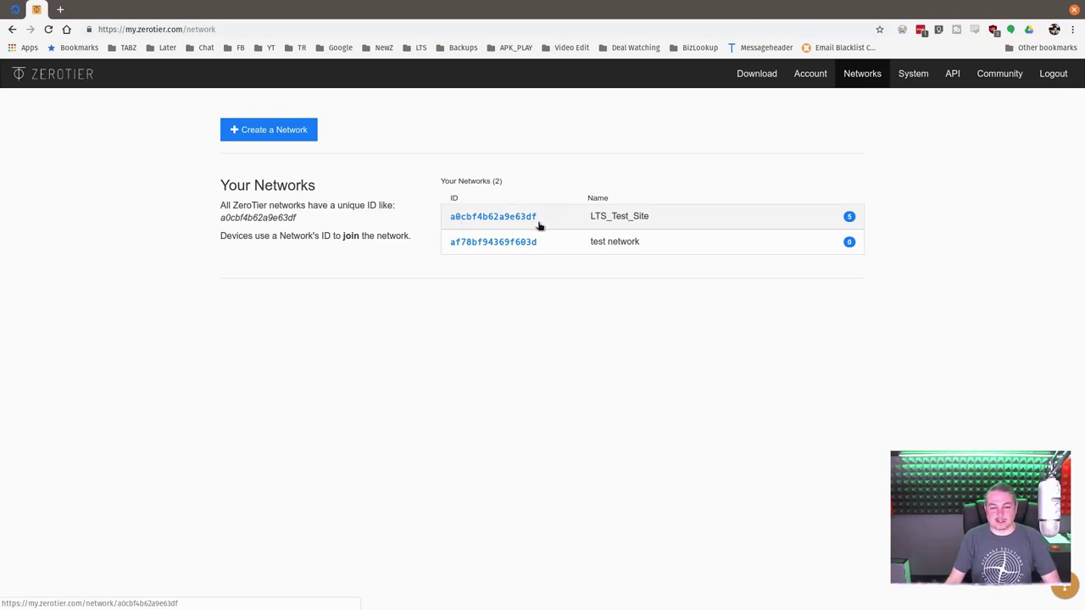
click(490, 218)
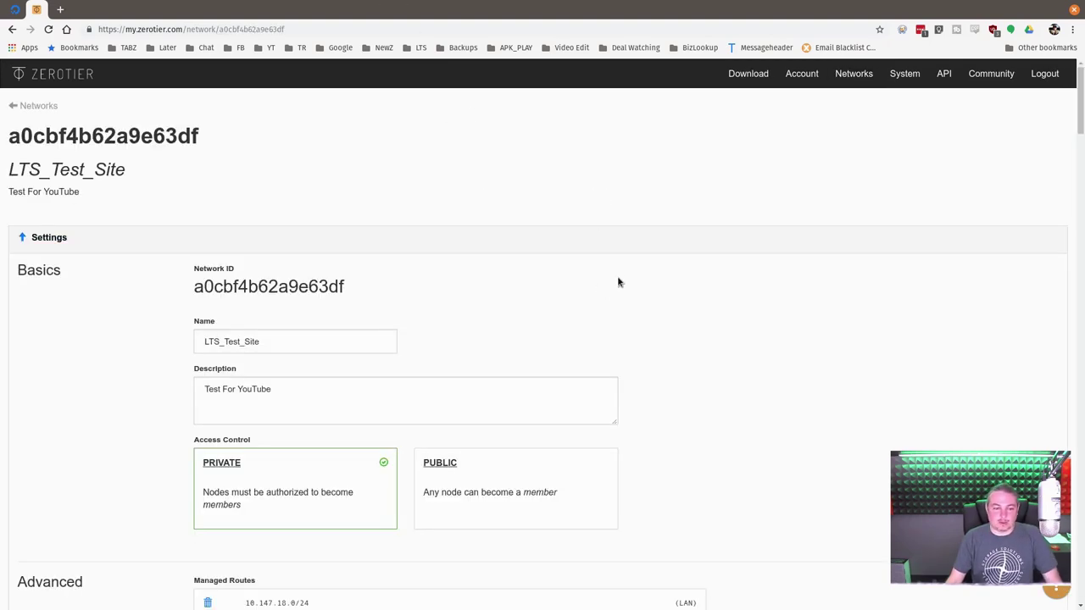
click(307, 400)
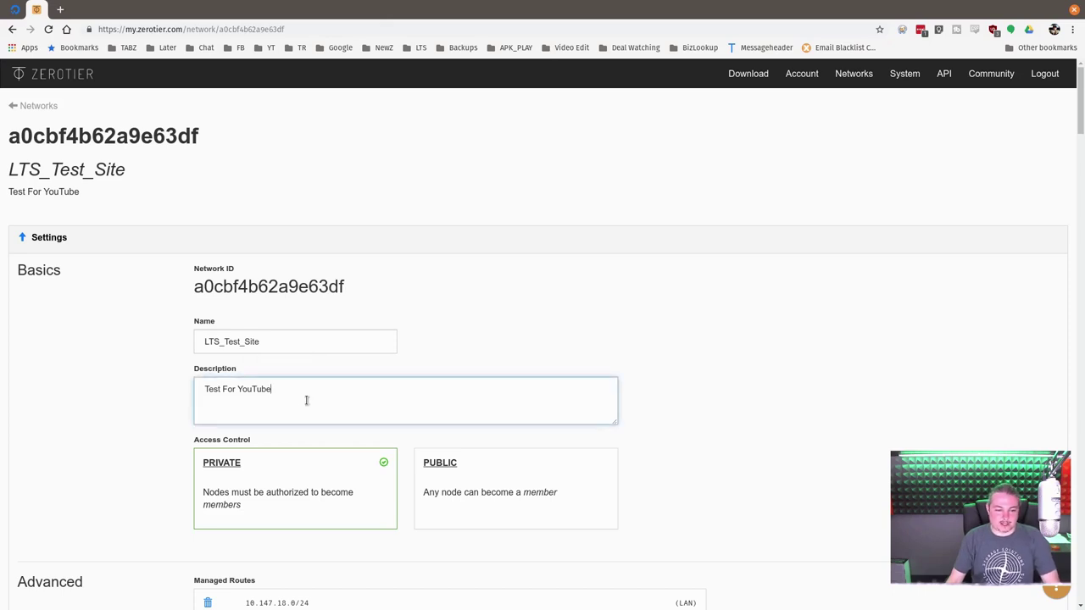
scroll(340, 378, down, 2)
scroll(340, 381, down, 2)
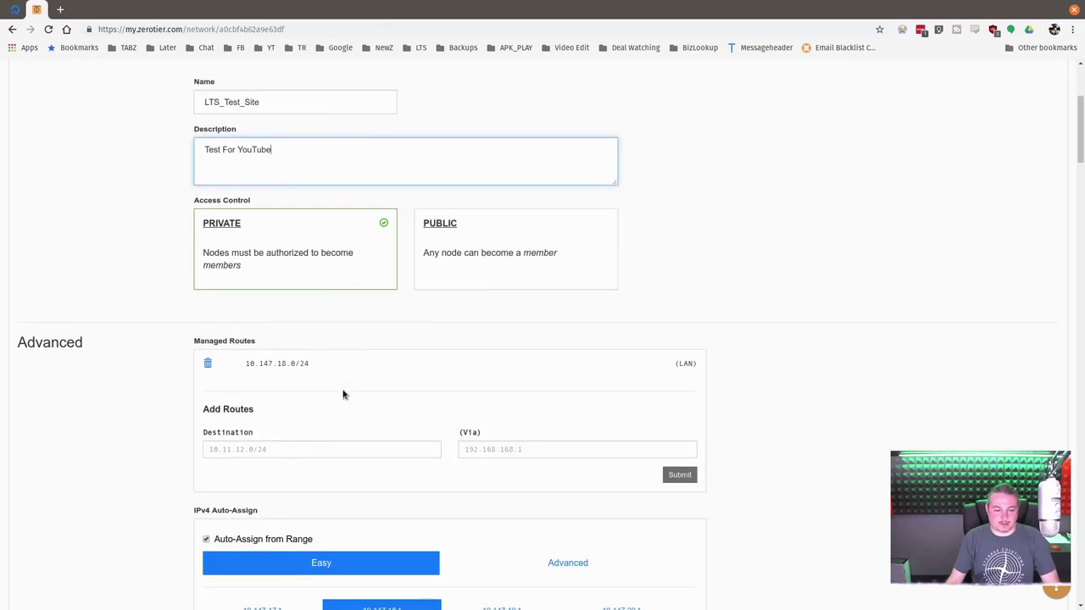
drag(241, 368, 305, 364)
click(433, 363)
scroll(434, 363, down, 3)
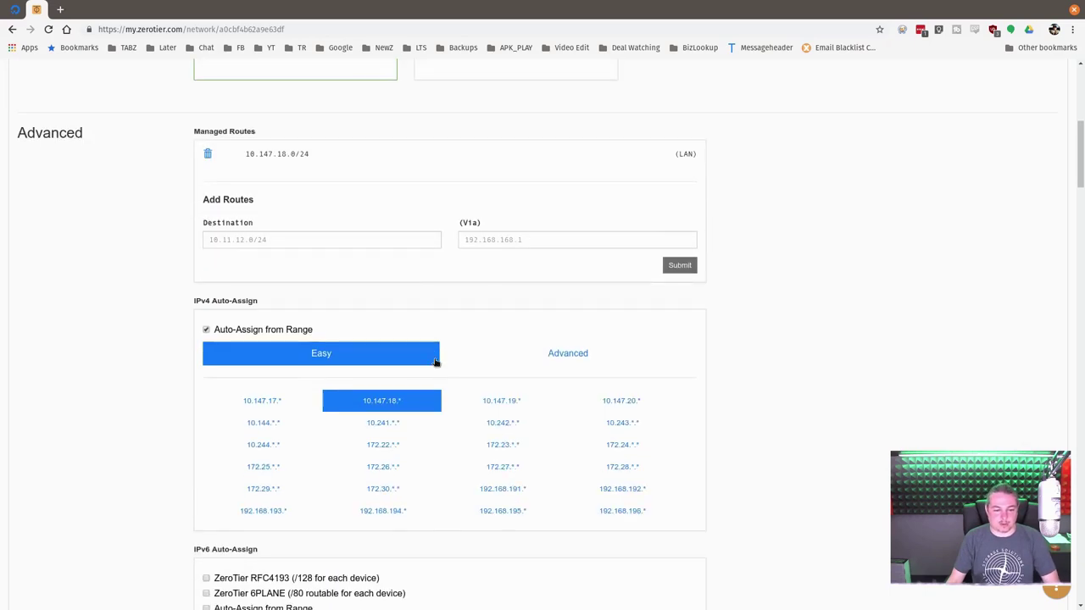
scroll(435, 363, down, 1)
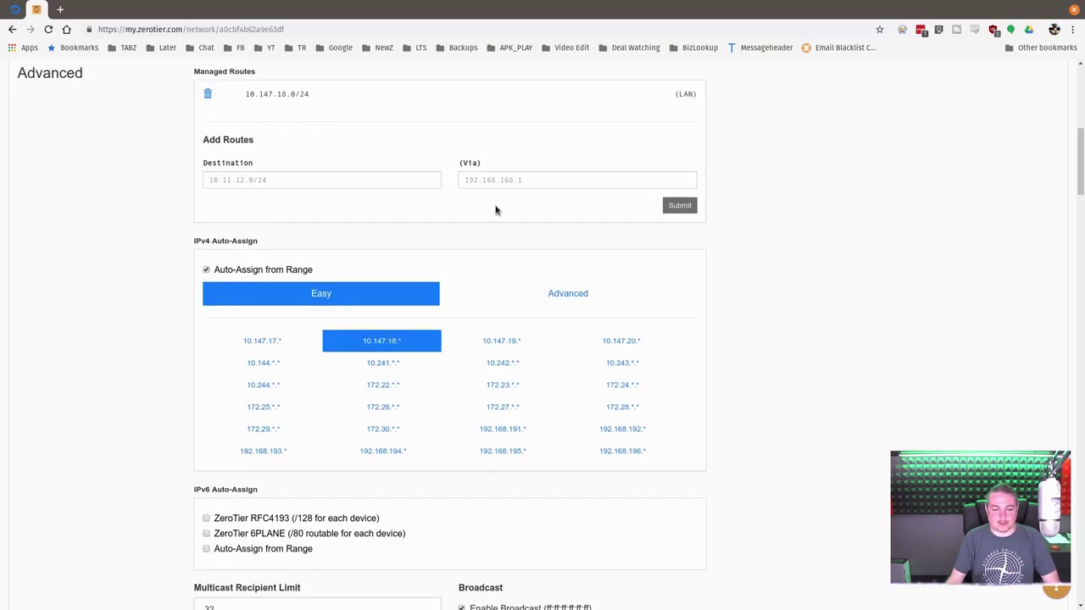
- Restore the browser beside the terminal and select TOM phone in the six-member list
double_click(511, 4)
scroll(966, 314, down, 6)
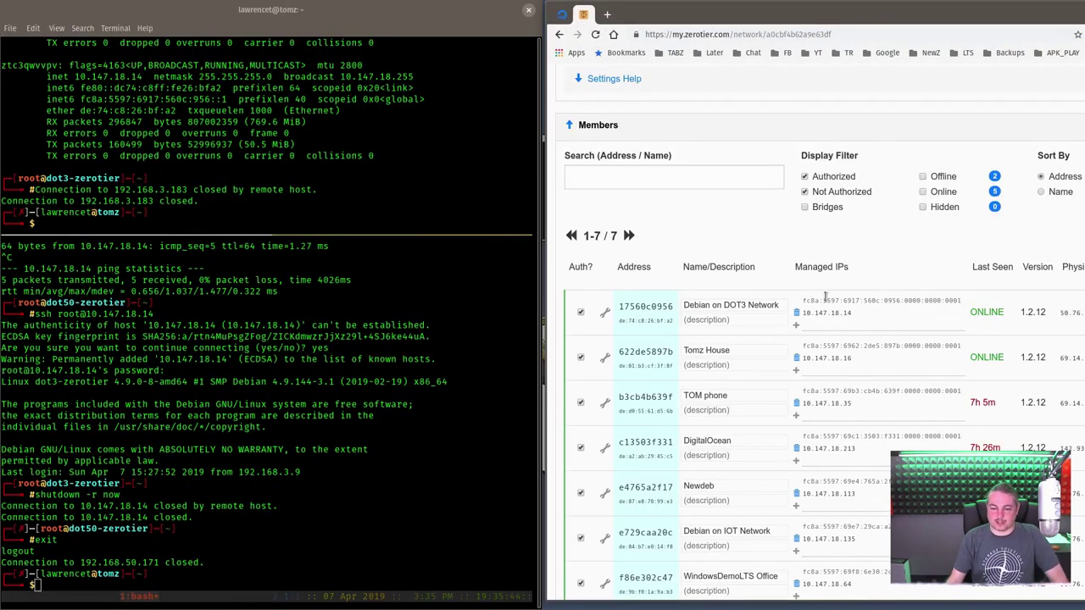
scroll(825, 296, down, 1)
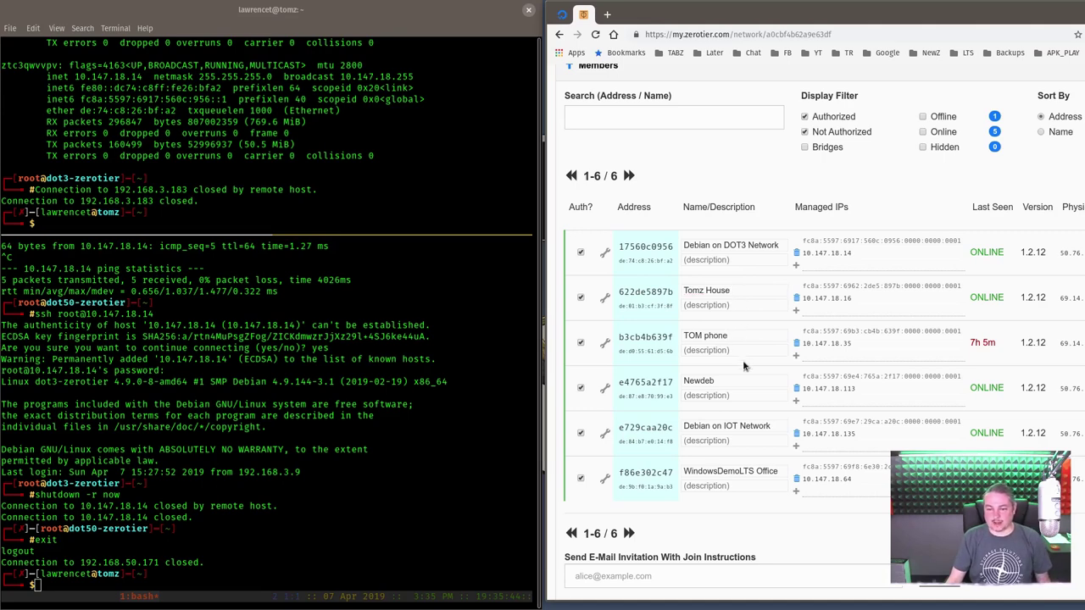
click(771, 334)
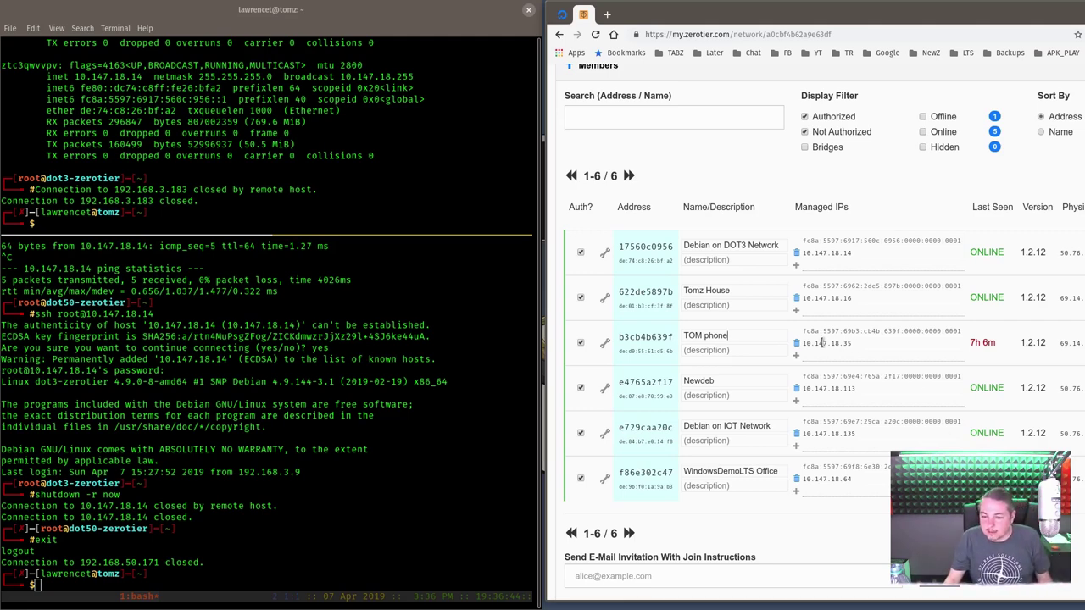
- Copy TOM phone's IP address 10.147.18.35
double_click(821, 343)
right_click(824, 344)
click(832, 351)
click(365, 439)
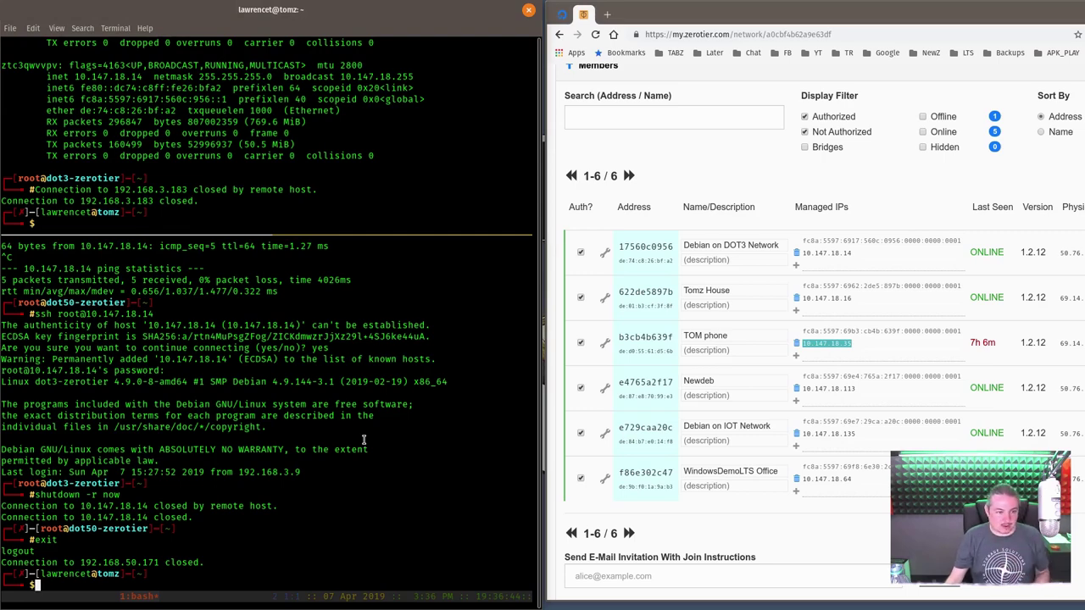
key(Up)
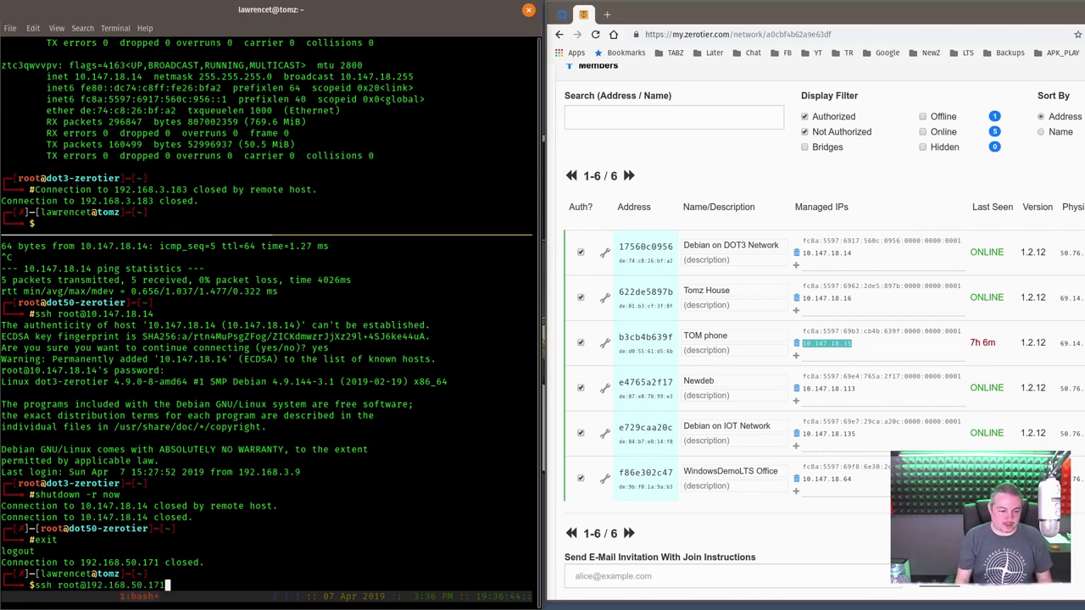
key(Return)
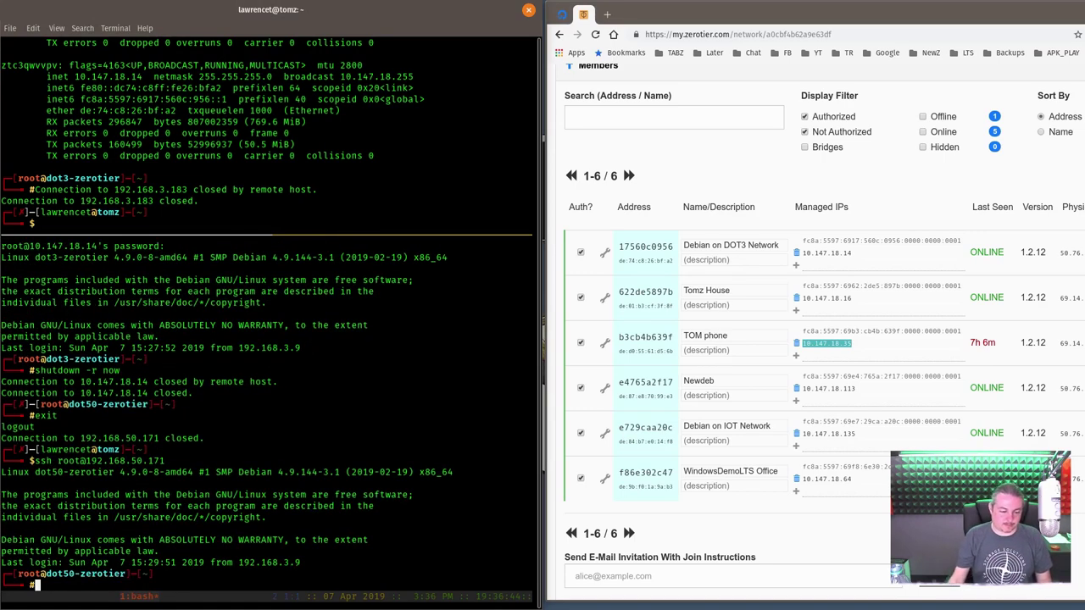
- Ping TOM phone at 10.147.18.35 from dot50-zerotier, then stop it
text(ping)
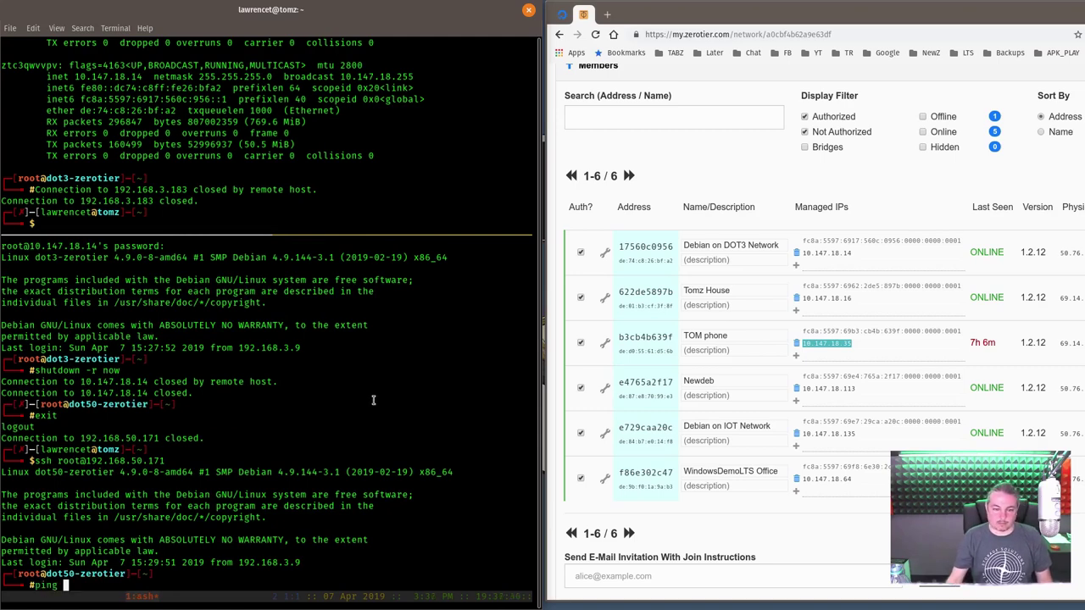
right_click(372, 403)
click(404, 448)
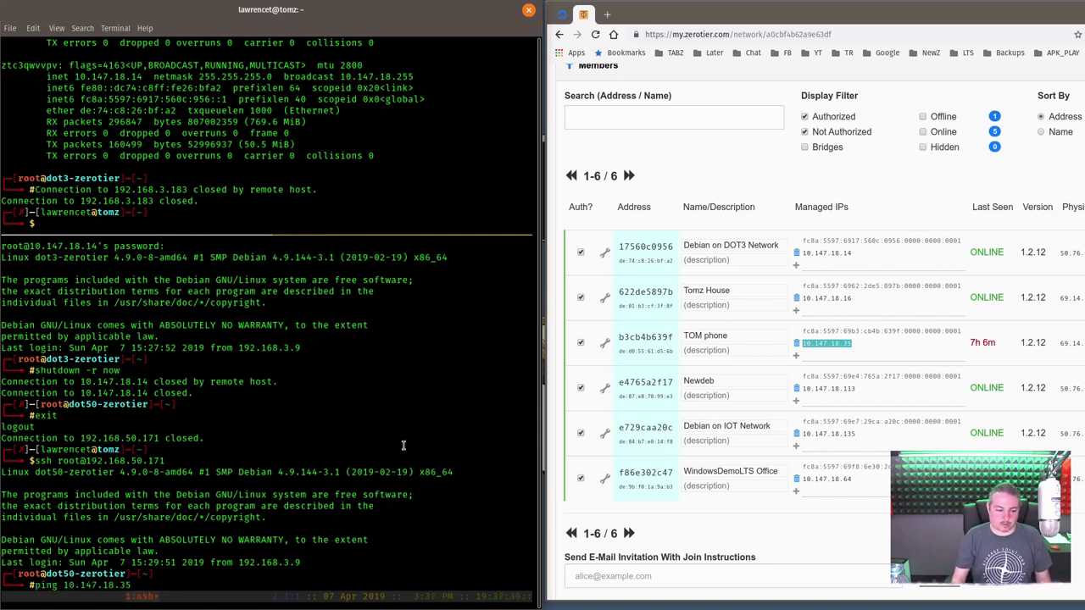
key(Return)
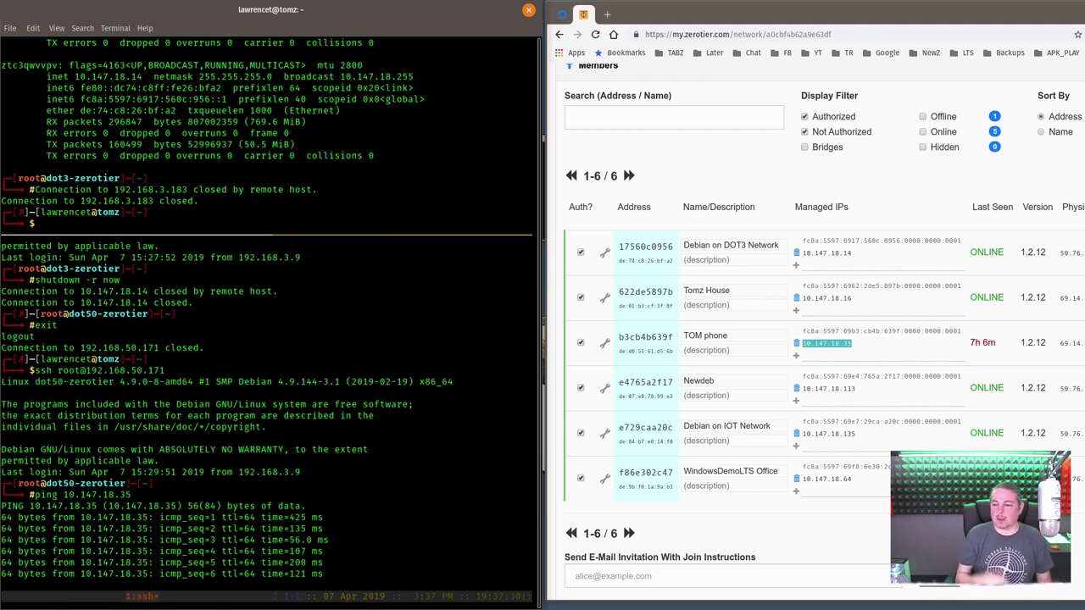
key(ctrl+c)
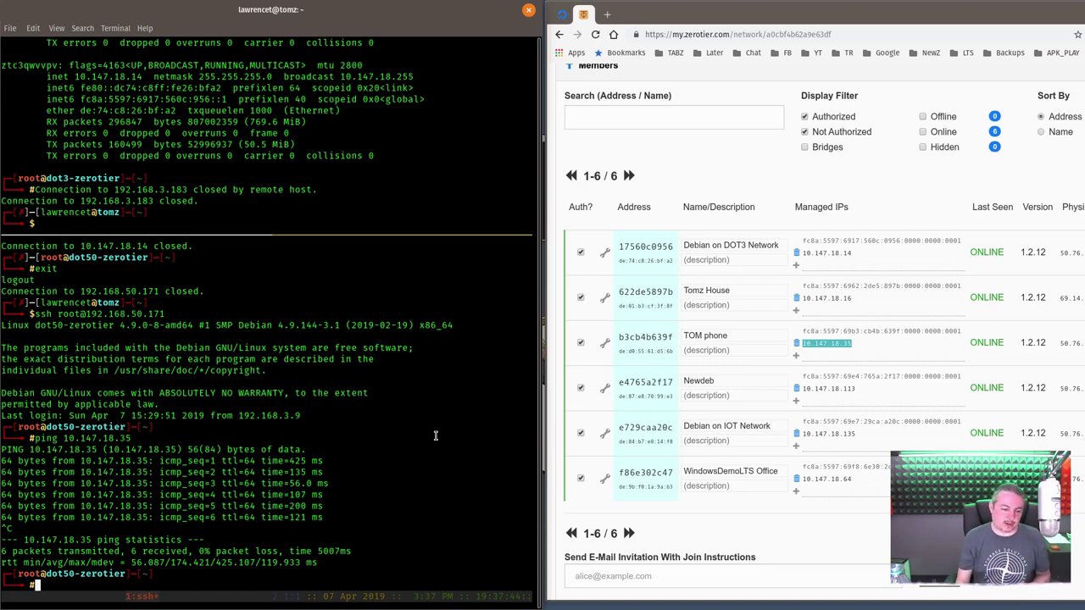
- Repeat the ping to 10.147.18.35, getting 10 of 10 replies with 0% loss
key(Up)
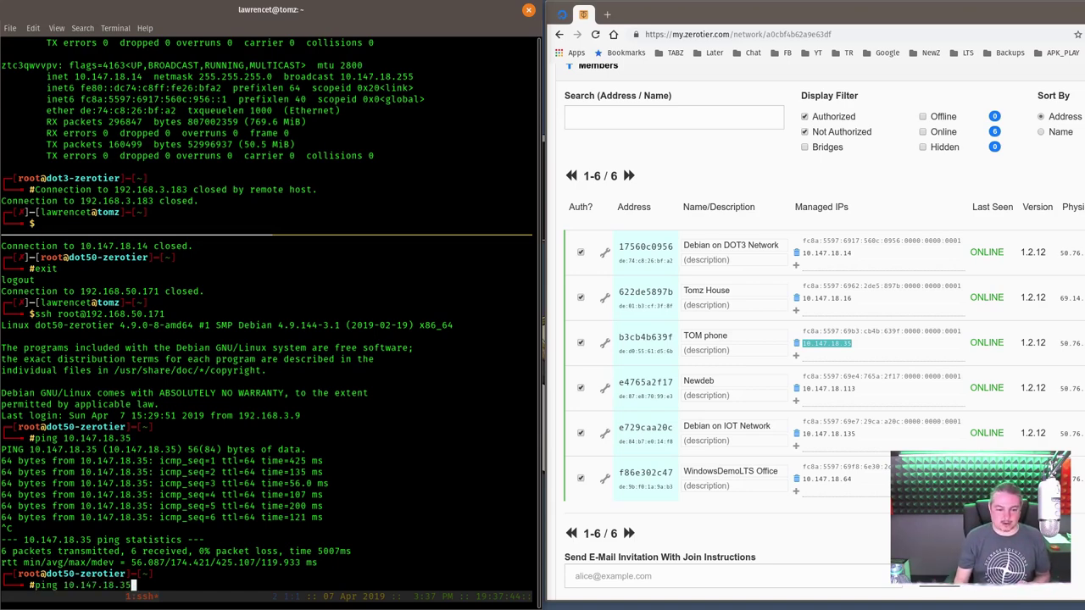
key(Return)
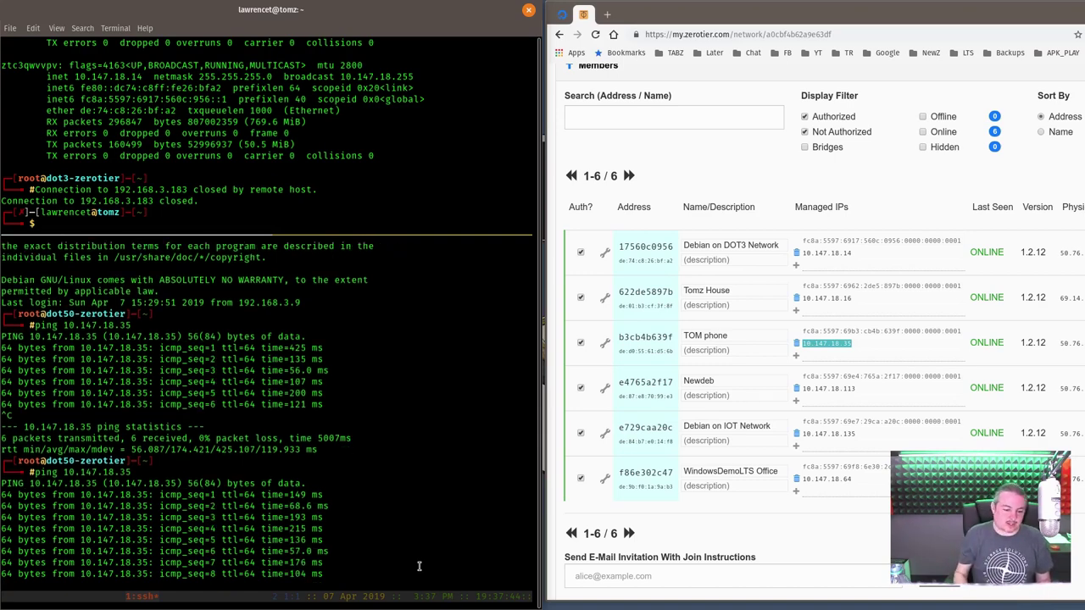
key(ctrl+c)
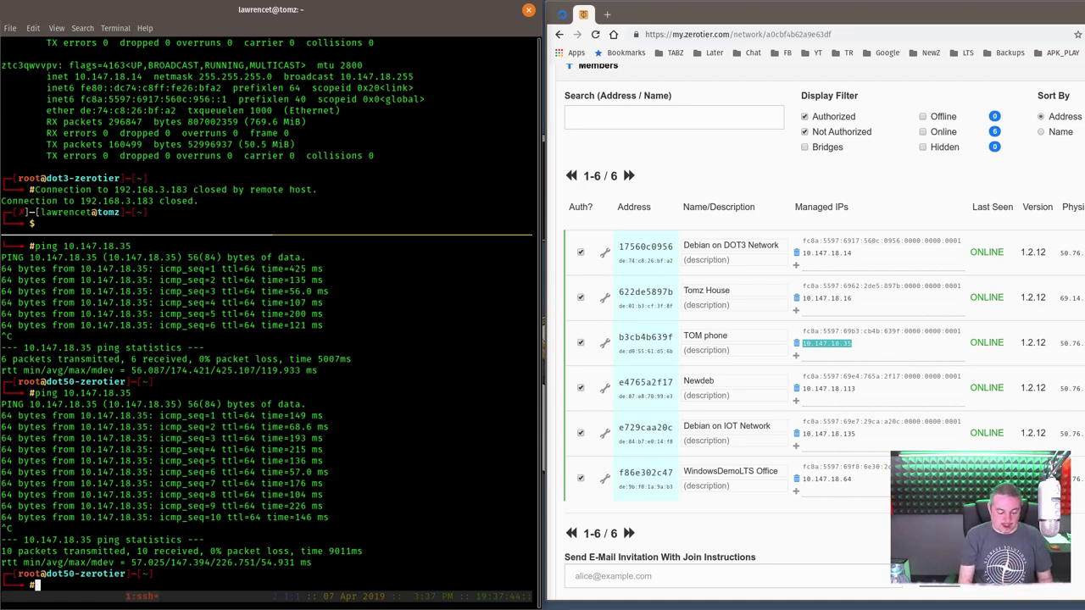
- End the dot50-zerotier SSH session, close the lower pane, and clear the terminal
text(exit)
key(Return)
key(ctrl+d)
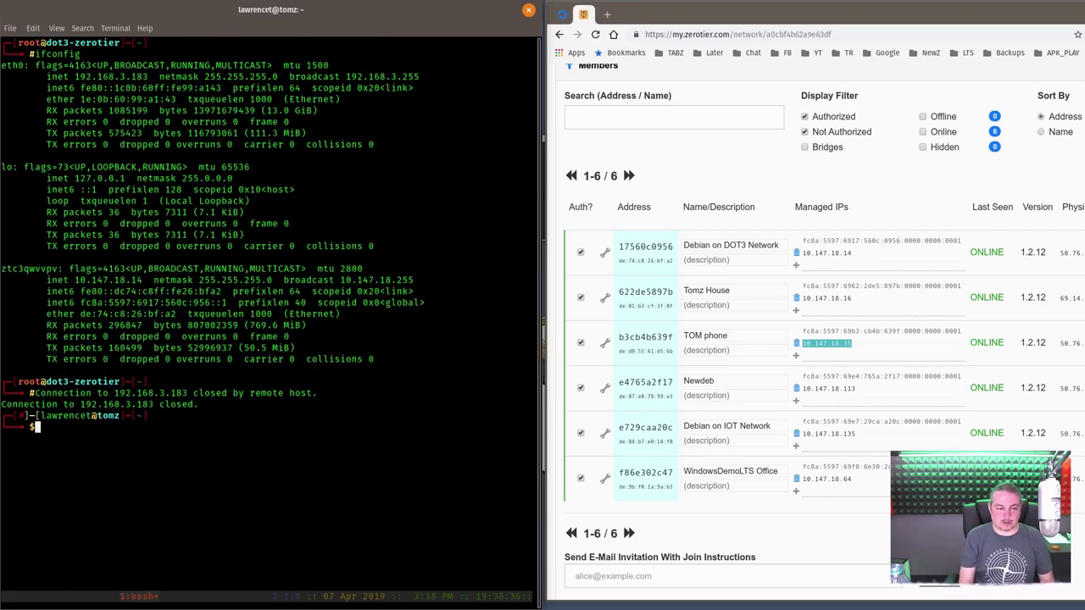
text(clear)
key(Return)
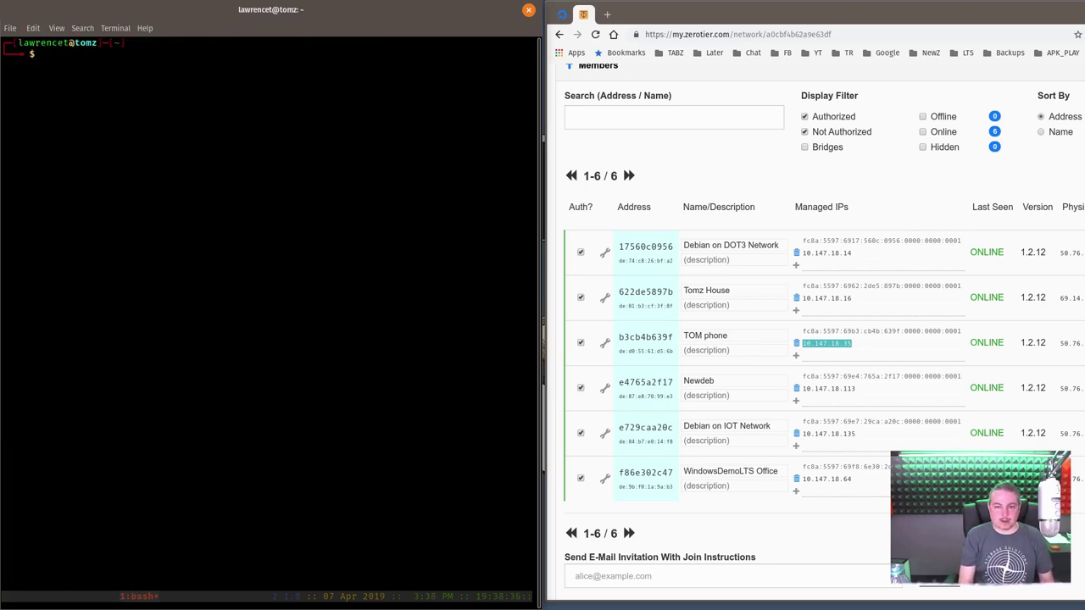
click(561, 15)
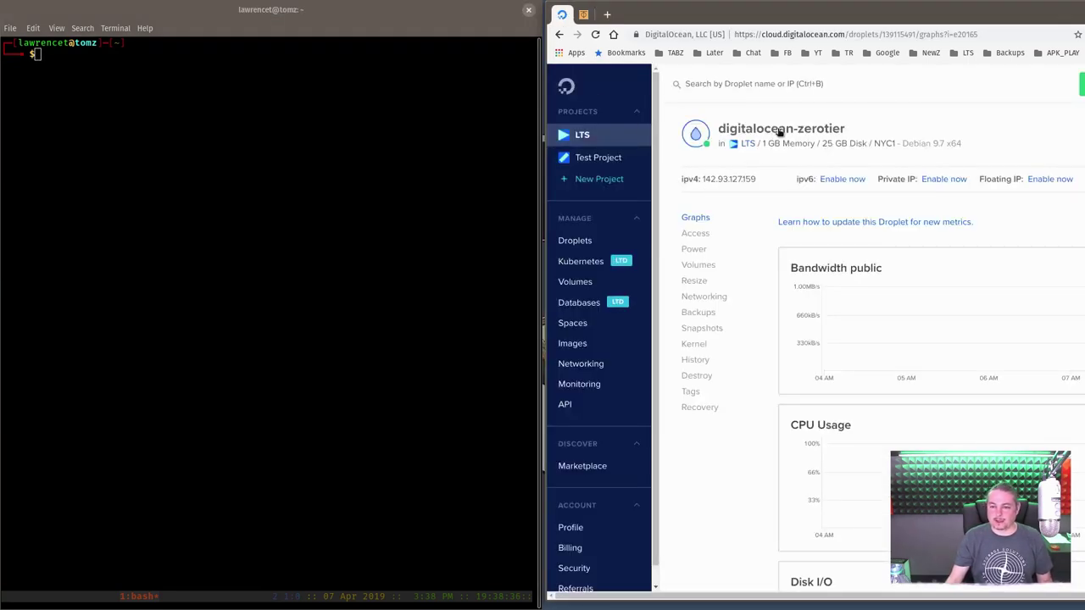
mouse_move(707, 184)
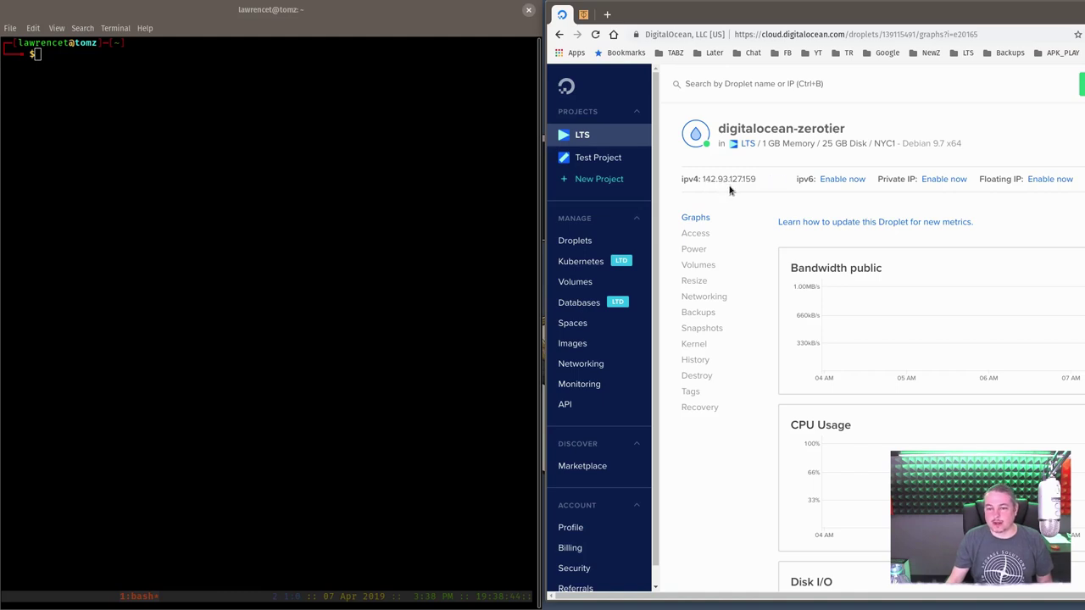
click(583, 15)
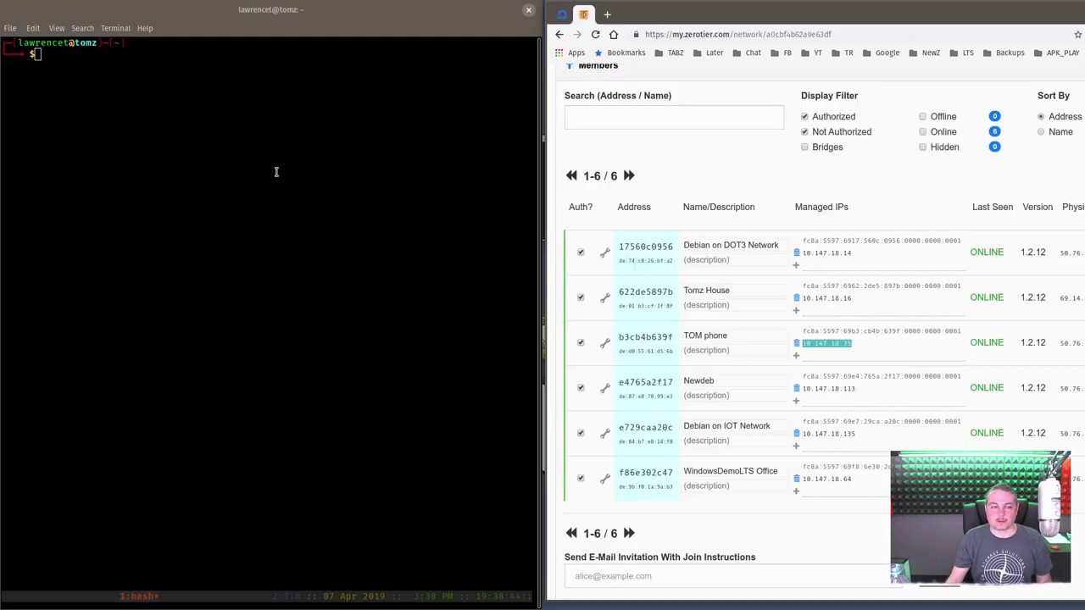
click(277, 174)
text(ssh )
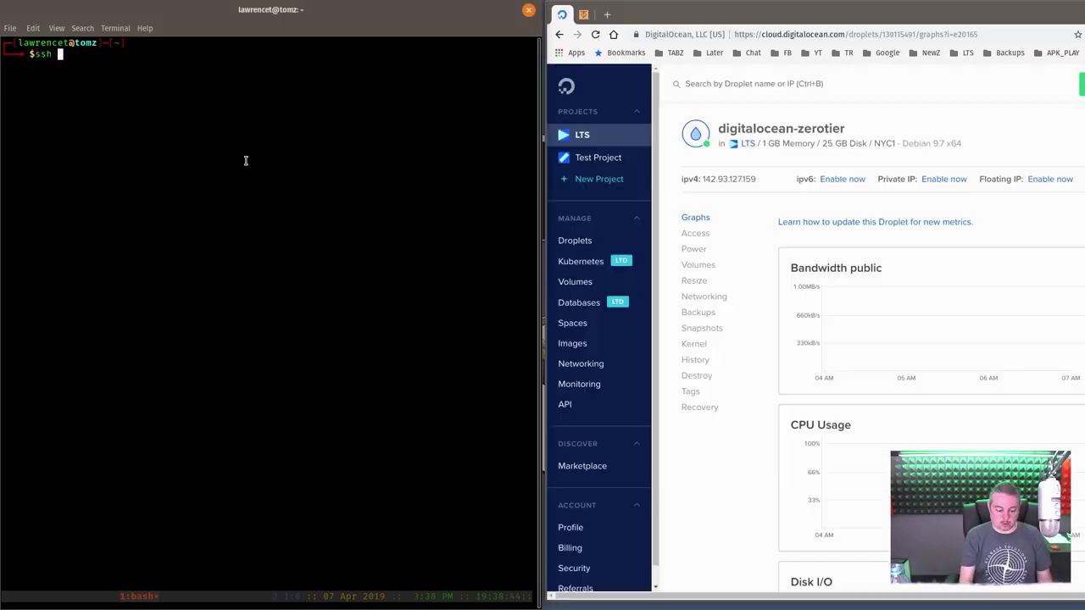
text(root@)
right_click(250, 157)
click(280, 190)
key(Return)
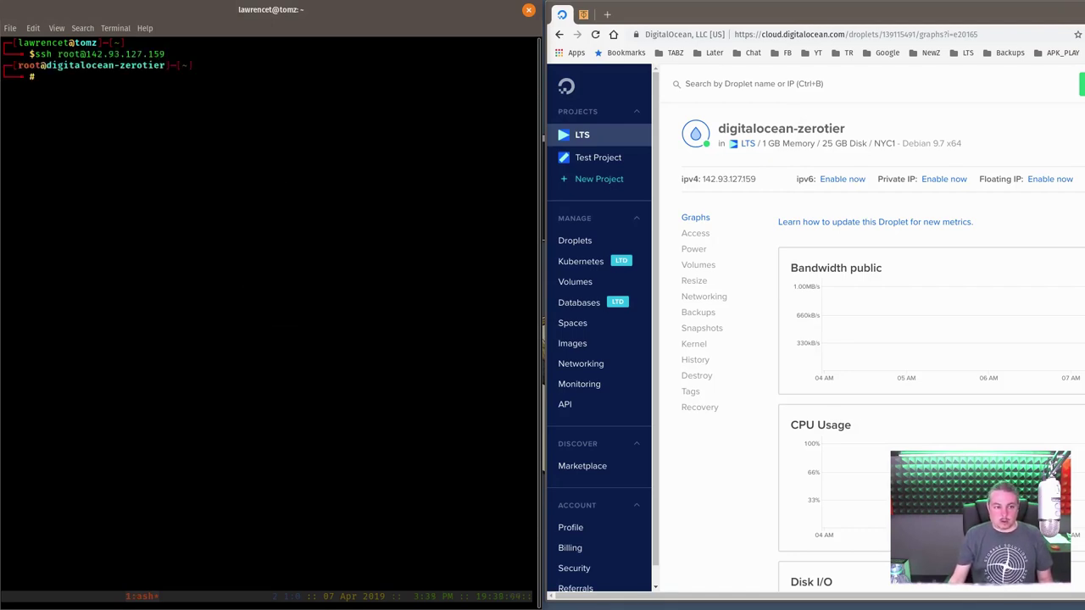
- Run ifconfig on the droplet and highlight eth0:1's address 10.10.0.7
text(ifconfig)
key(Return)
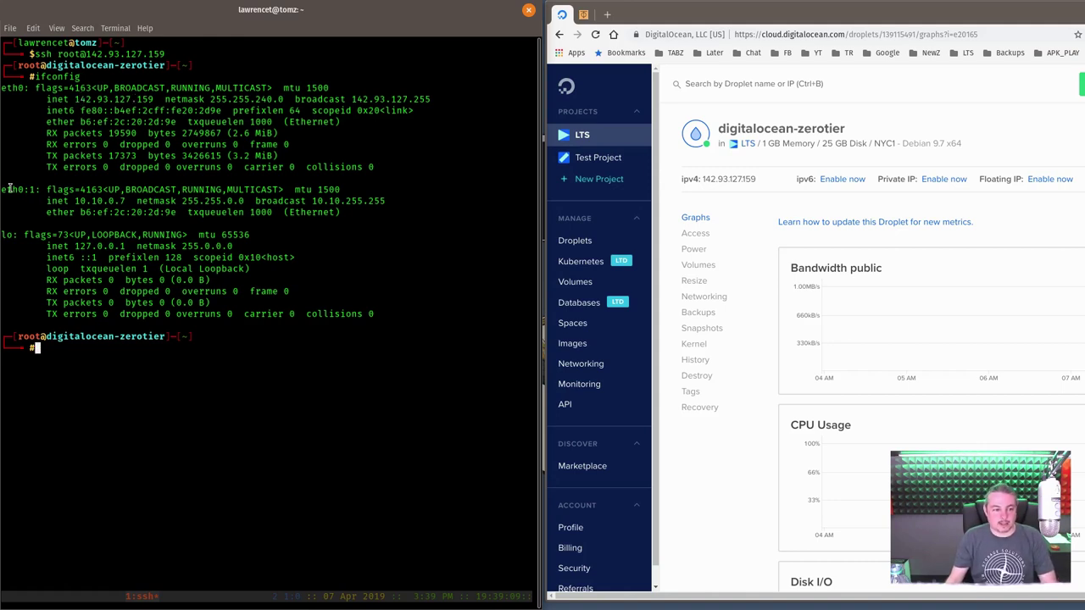
drag(6, 189, 178, 189)
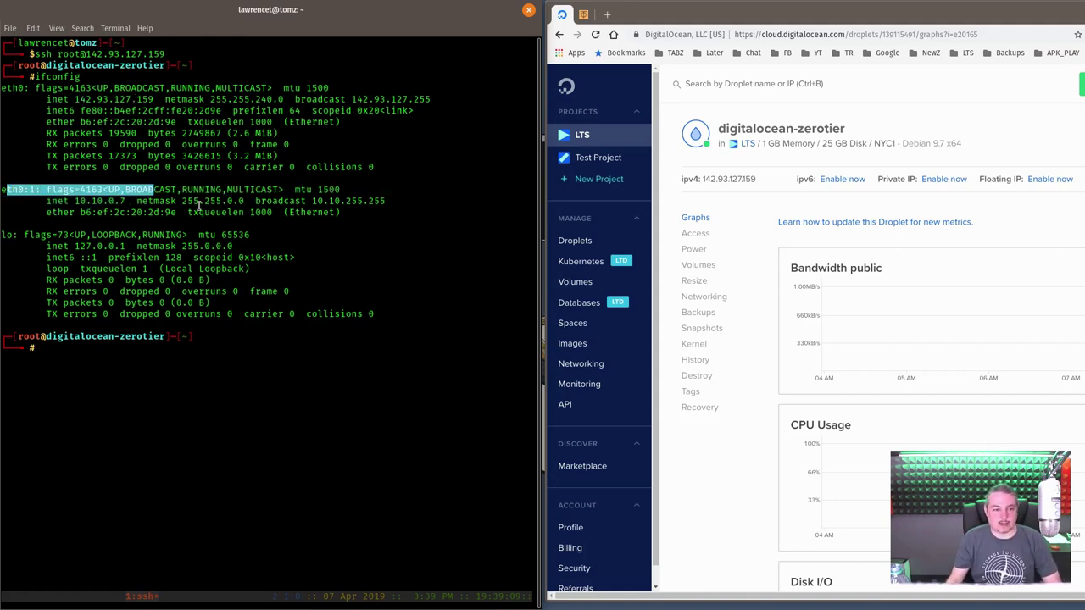
click(199, 205)
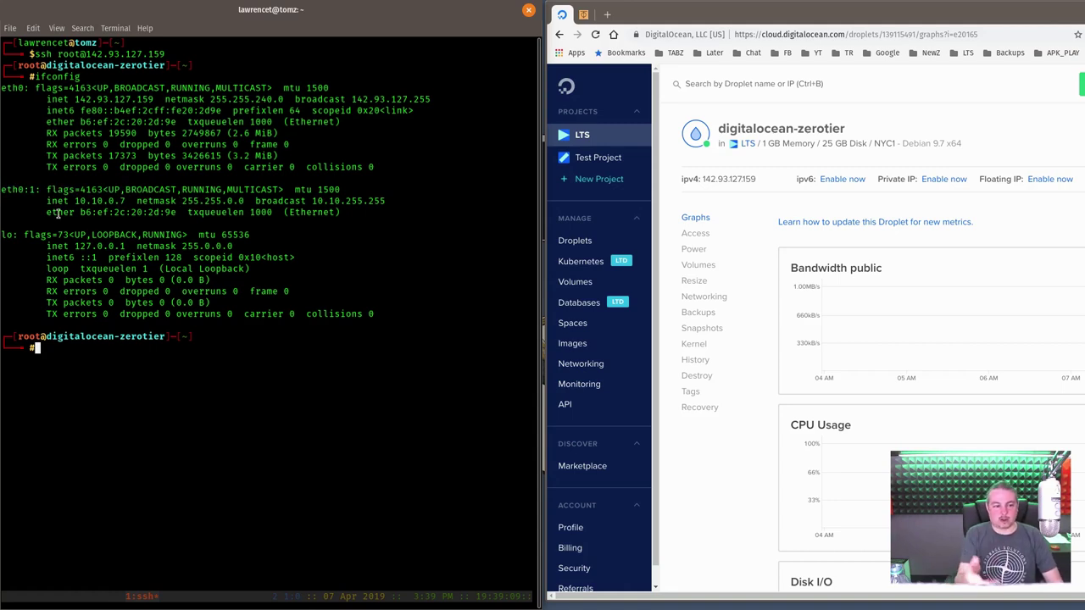
drag(74, 203, 126, 203)
click(156, 221)
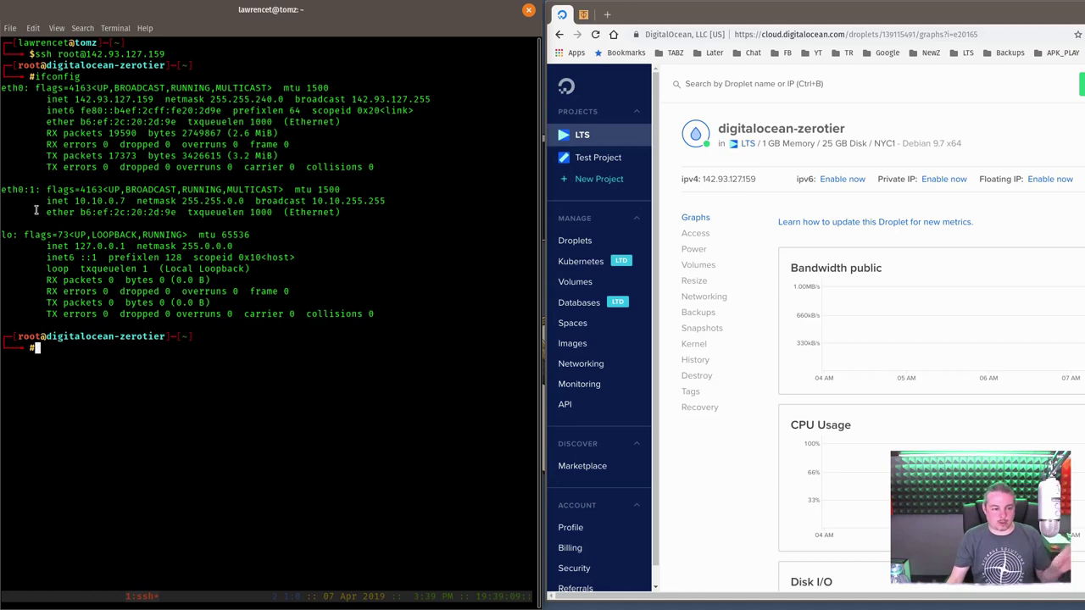
- Paste the ZeroTier curl install command and delete 'sudo ' from it
click(612, 16)
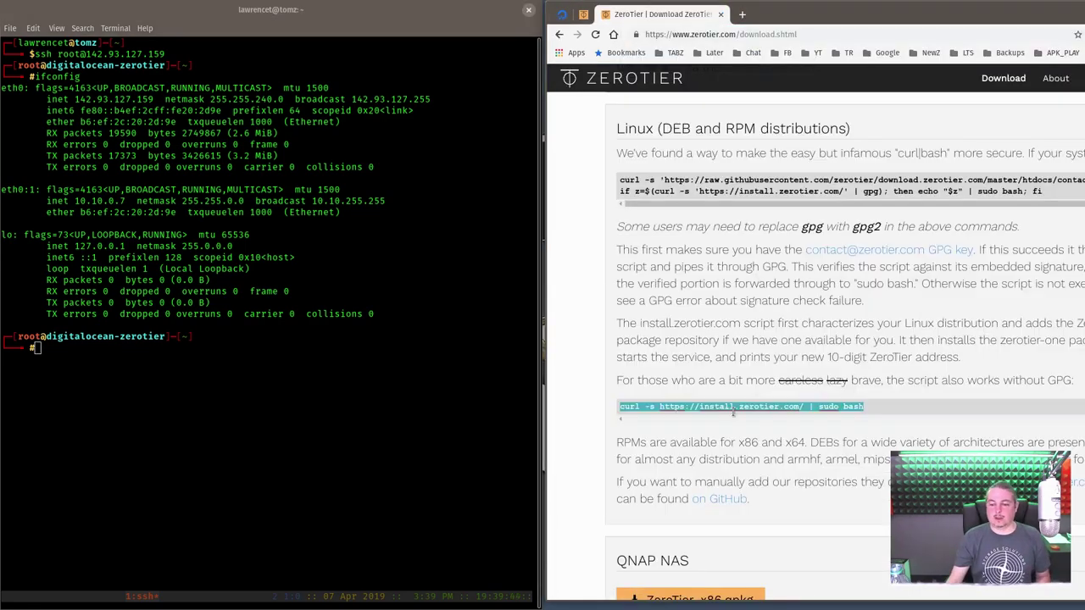
right_click(327, 382)
click(355, 419)
key(Left)
key(Left)
key(Left)
key(Left)
key(Left)
key(Left)
key(Left)
key(Left)
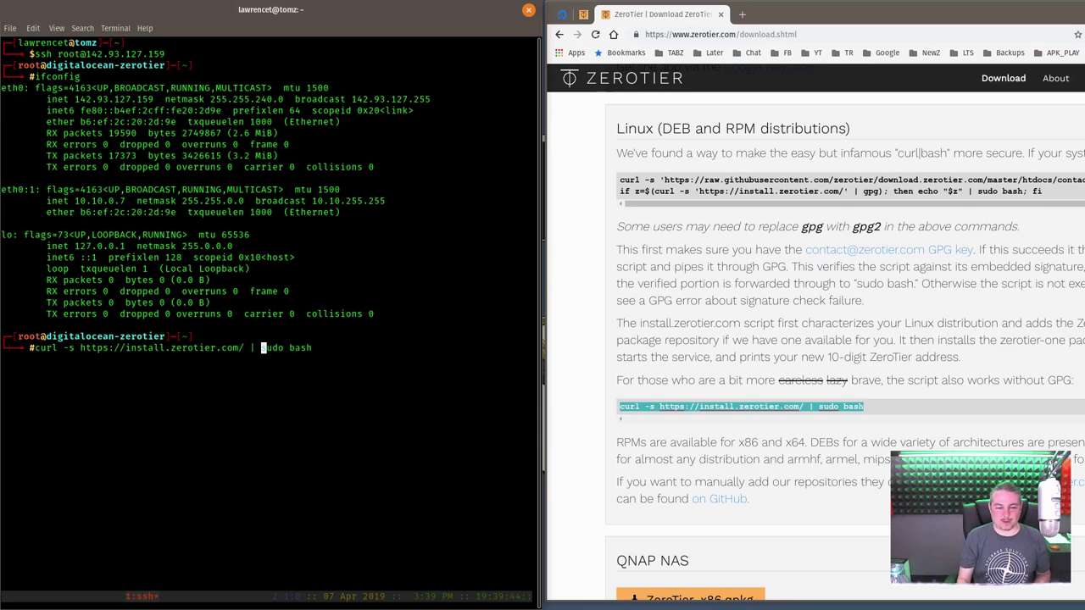
key(BackSpace)
key(Delete)
key(Delete)
key(Delete)
key(Delete)
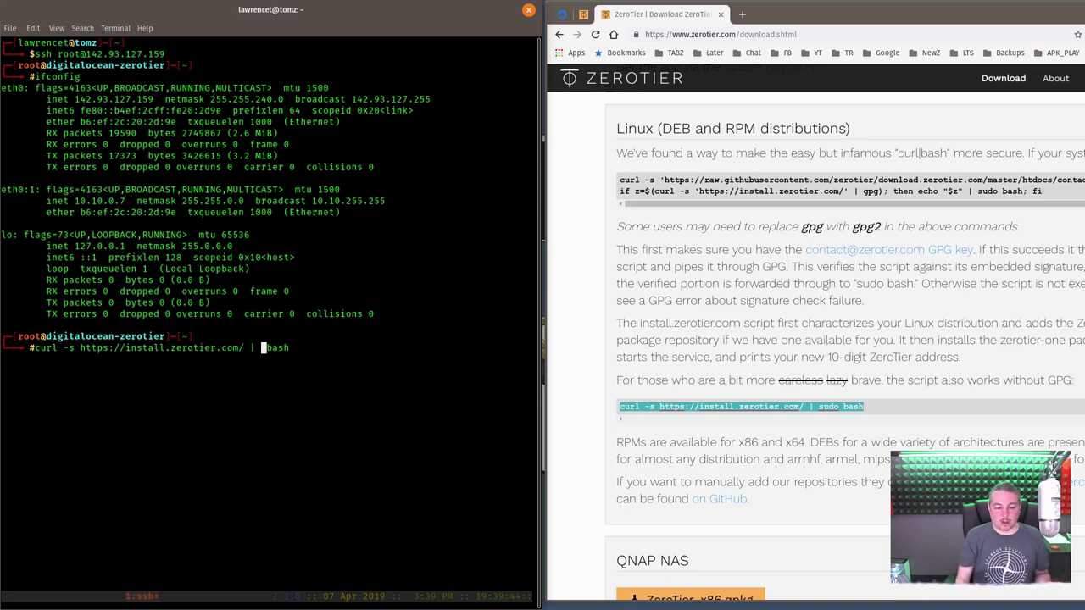
key(Delete)
key(End)
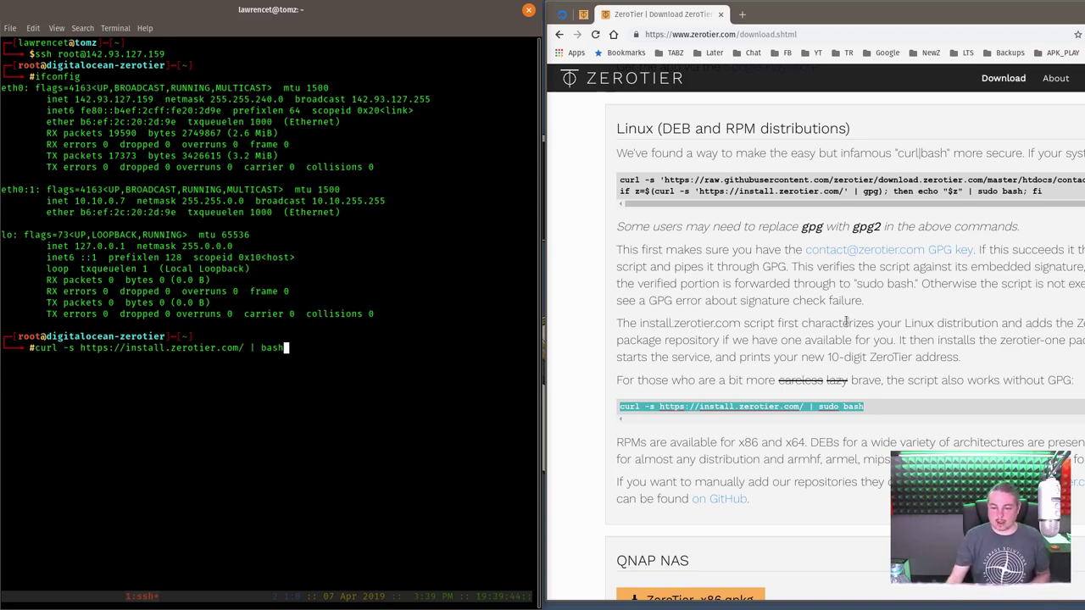
- Run the install script on the droplet, installing zerotier-one 1.2.12
scroll(831, 398, down, 6)
scroll(830, 398, up, 6)
scroll(831, 398, up, 2)
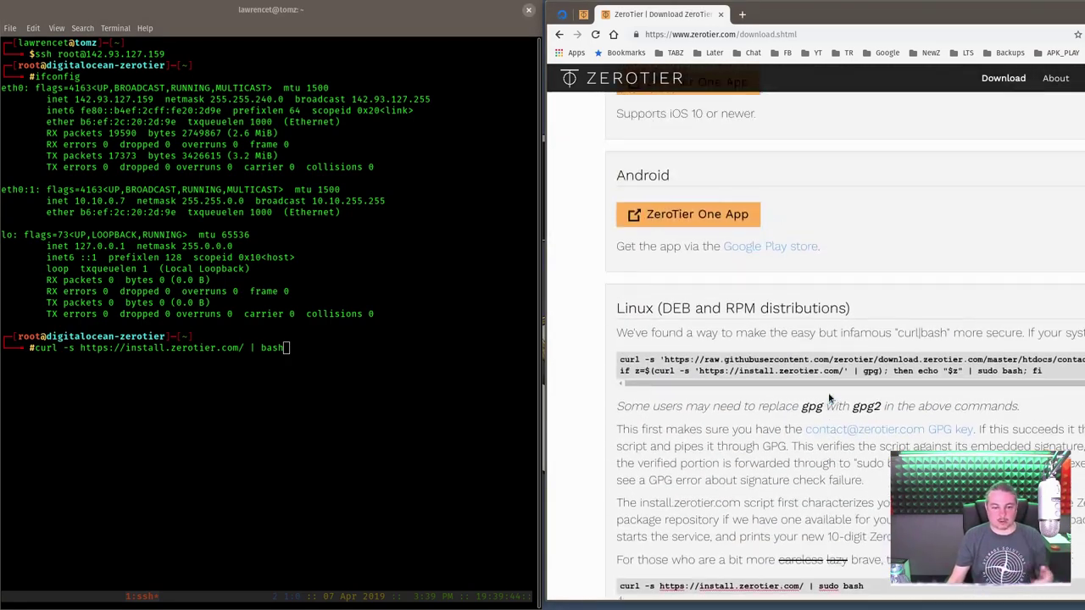
click(330, 420)
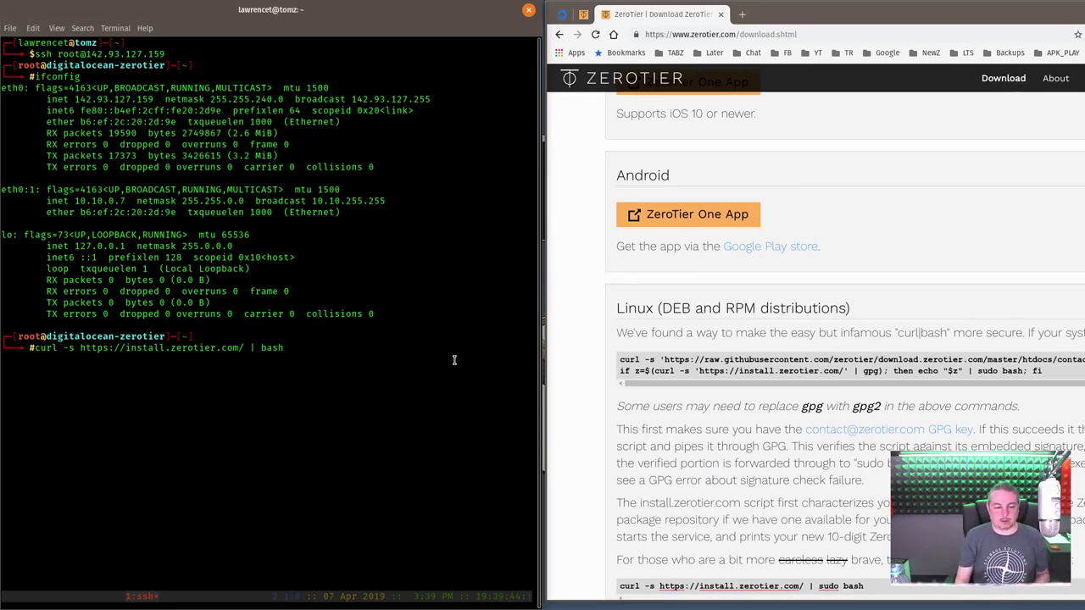
key(Return)
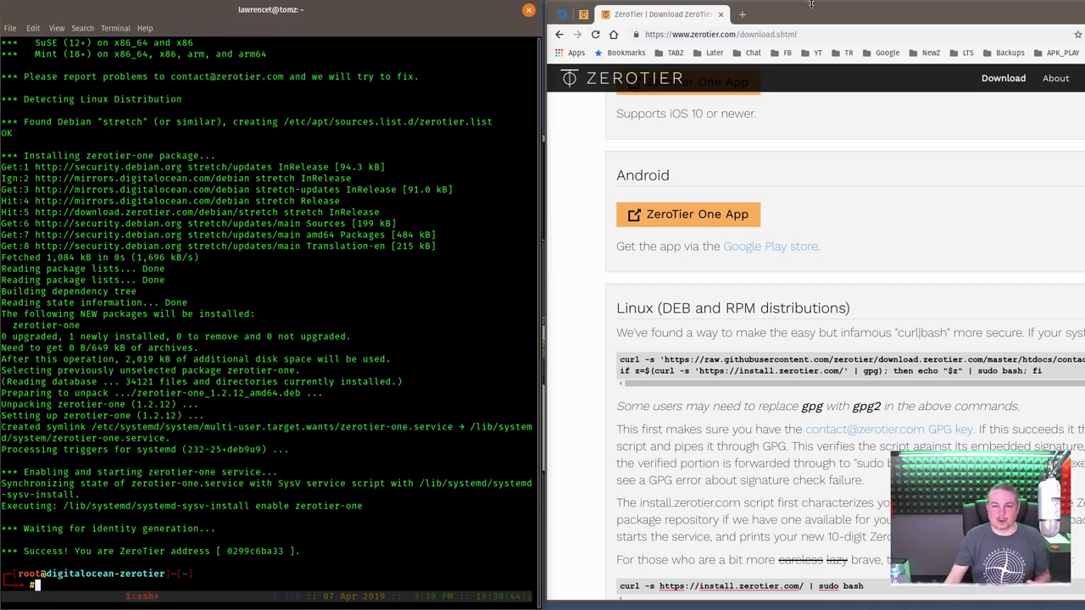
- Copy the LTS_Test_Site network ID a0cbf4b62a9e63df from ZeroTier Central
click(583, 14)
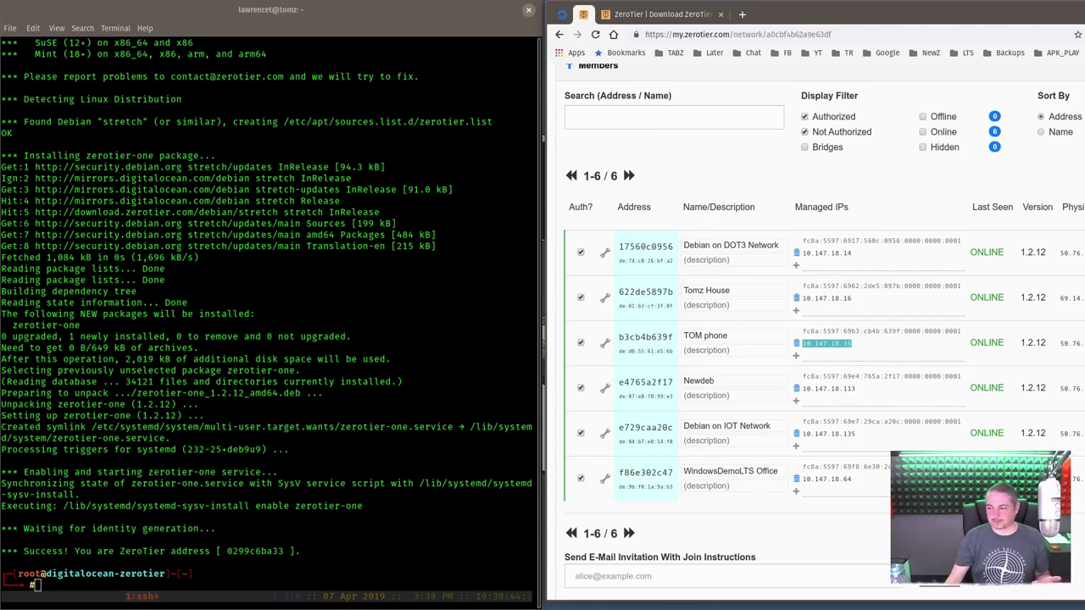
scroll(771, 297, up, 10)
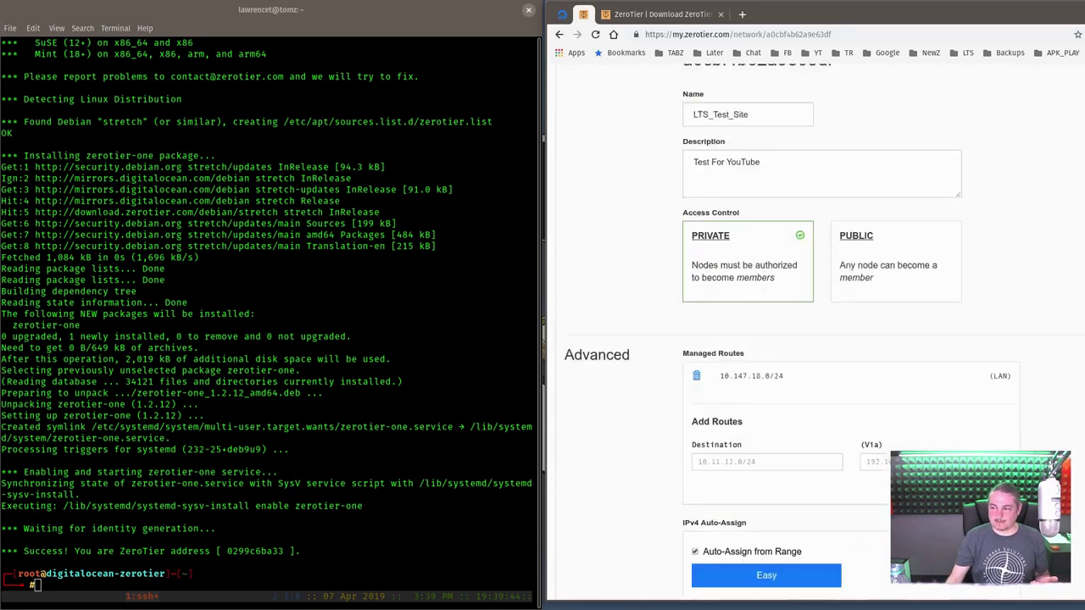
double_click(769, 294)
right_click(768, 294)
click(789, 304)
- Run zerotier-cli join a0cbf4b62a9e63df on the droplet, getting 200 join OK
click(285, 348)
text(zet)
key(Tab)
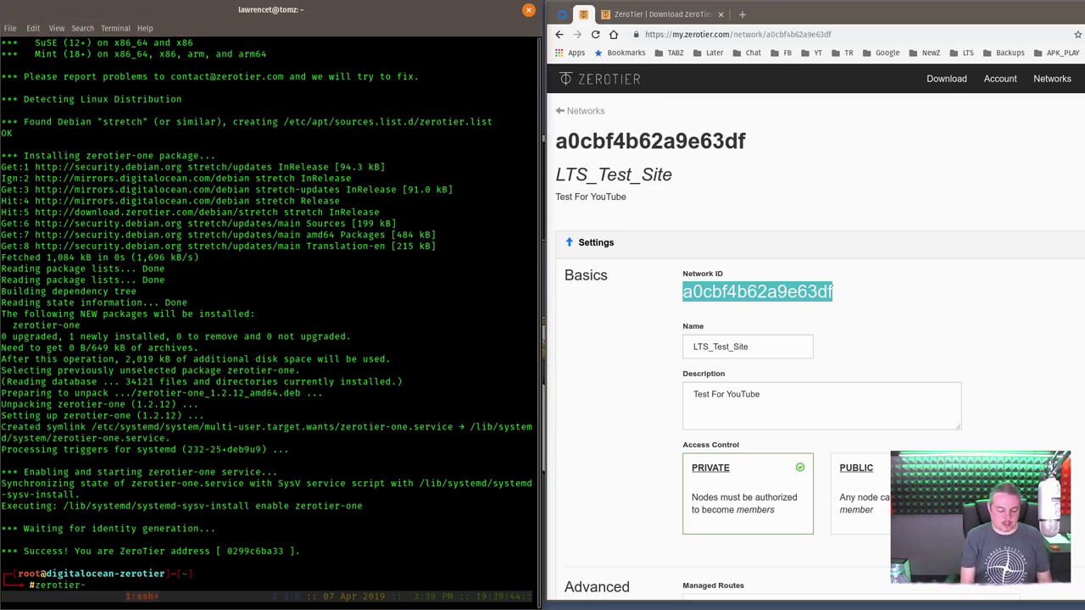
text(cli join)
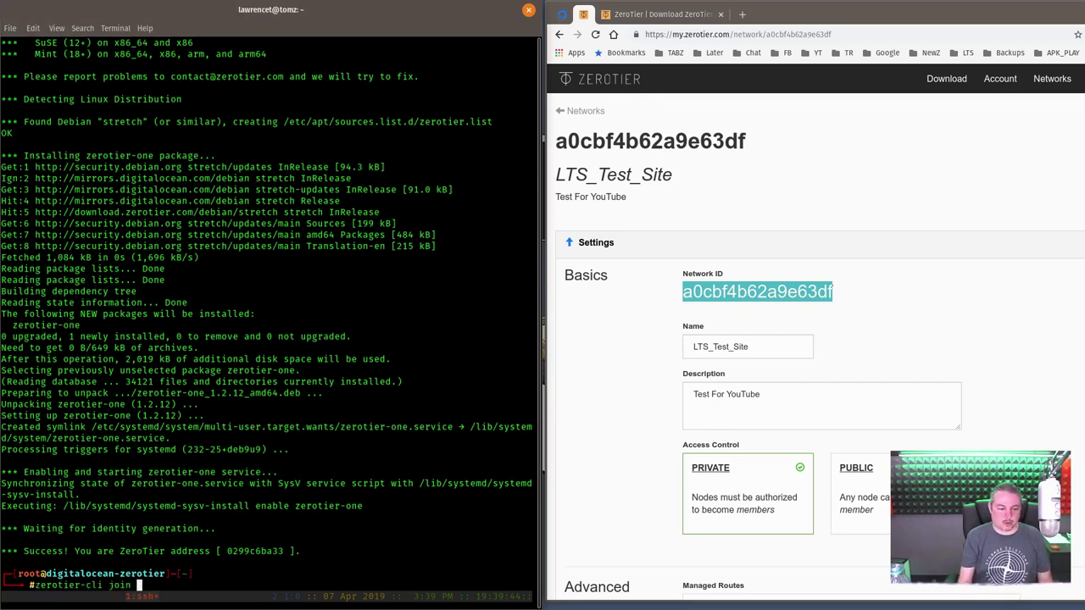
right_click(331, 383)
click(353, 418)
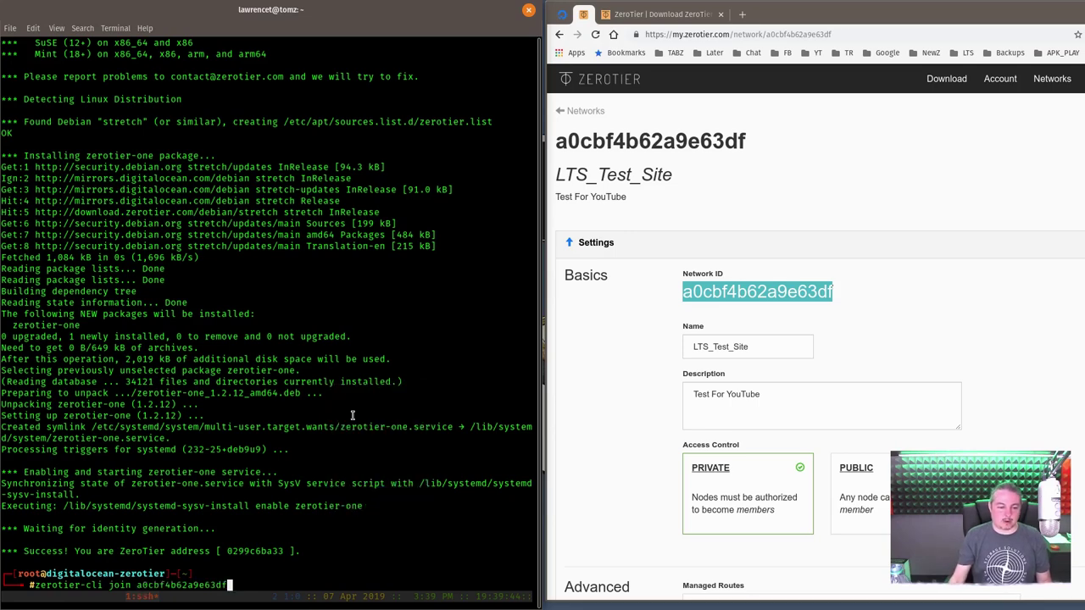
key(Return)
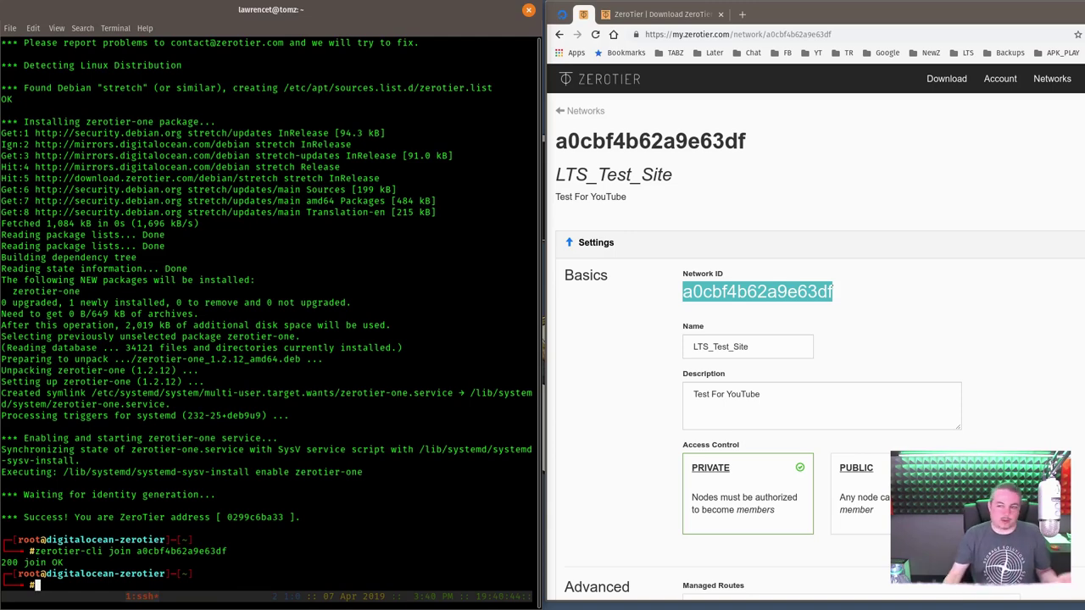
key(alt+Tab)
scroll(820, 331, down, 15)
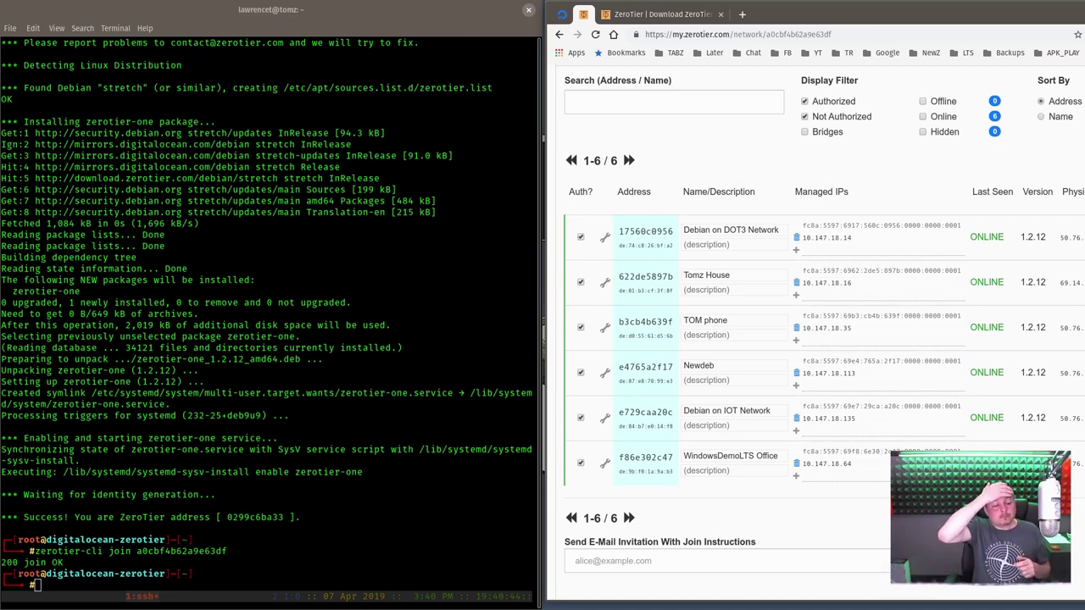
- Check the droplet's ZeroTier state with zerotier-cli status
click(381, 525)
text(ze)
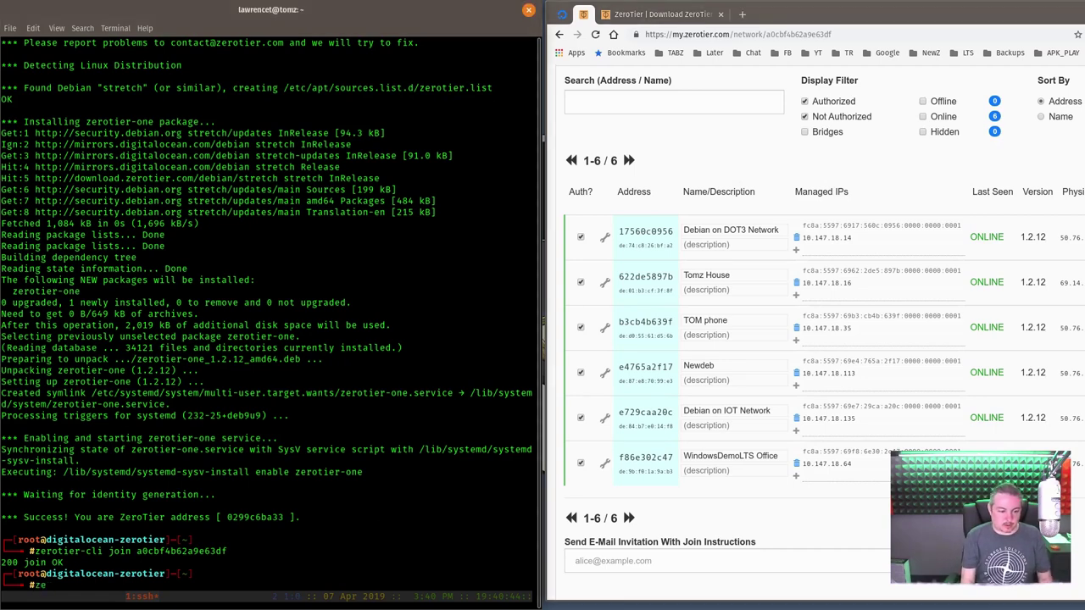
text(rotier-cli s)
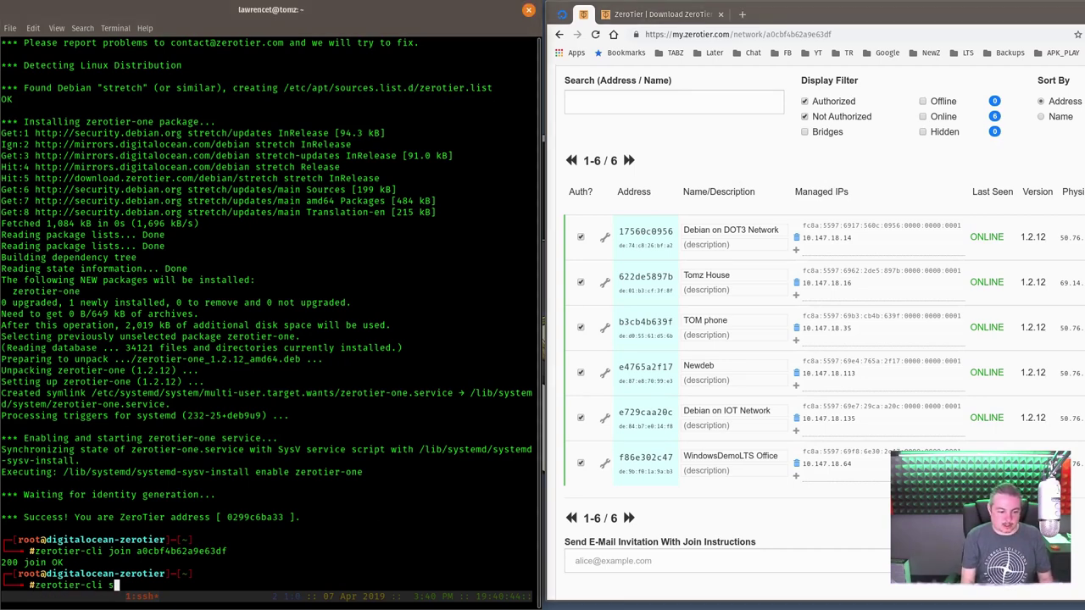
text(tatus)
key(Return)
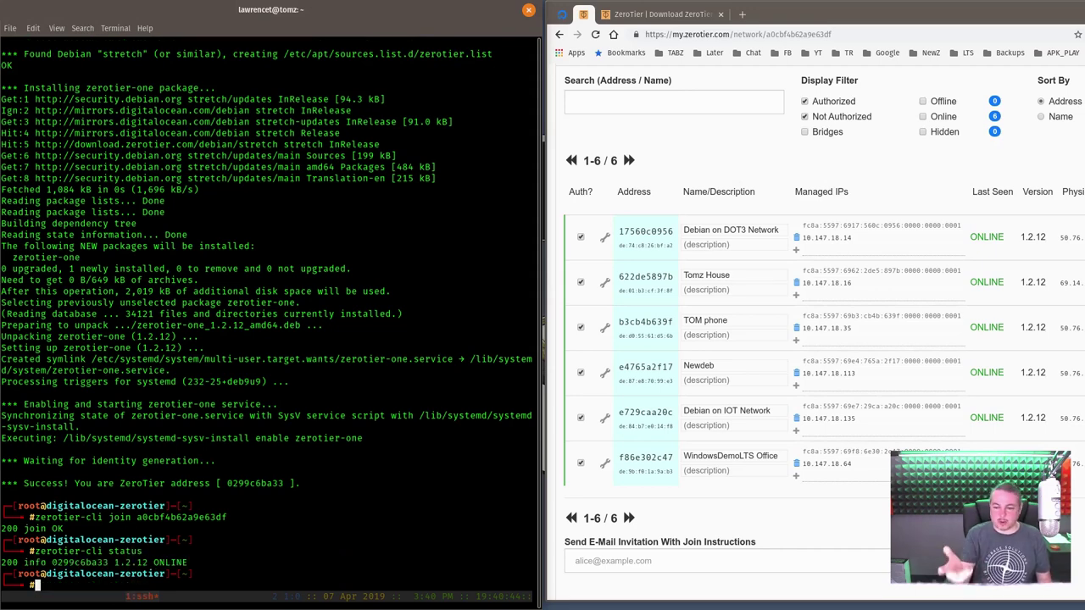
key(Up)
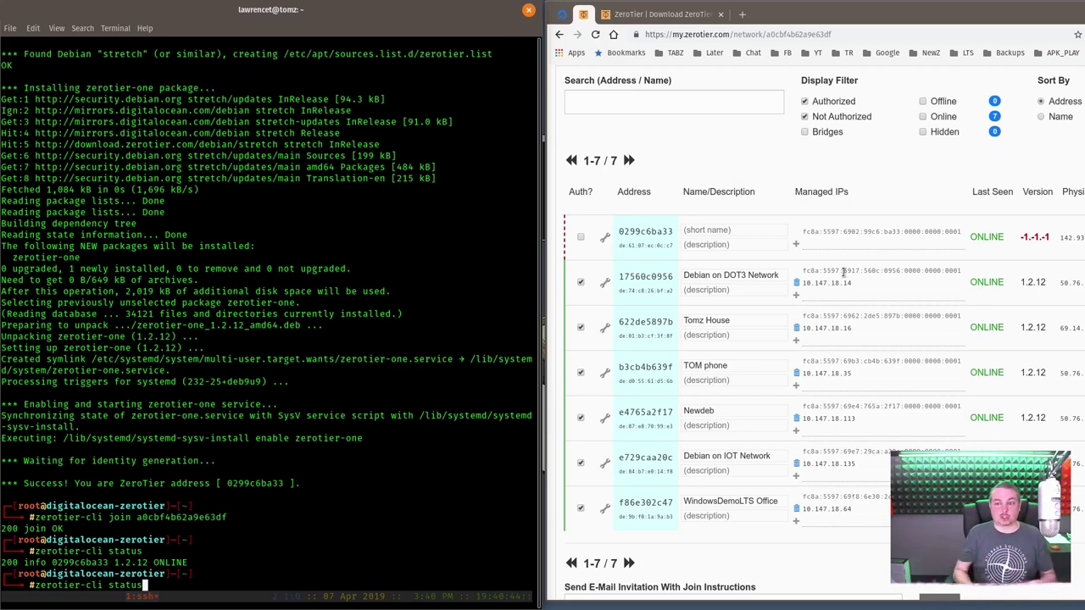
- Authorize the droplet's new member 0299c6ba33 and name it 'Digital Ocean'
click(581, 239)
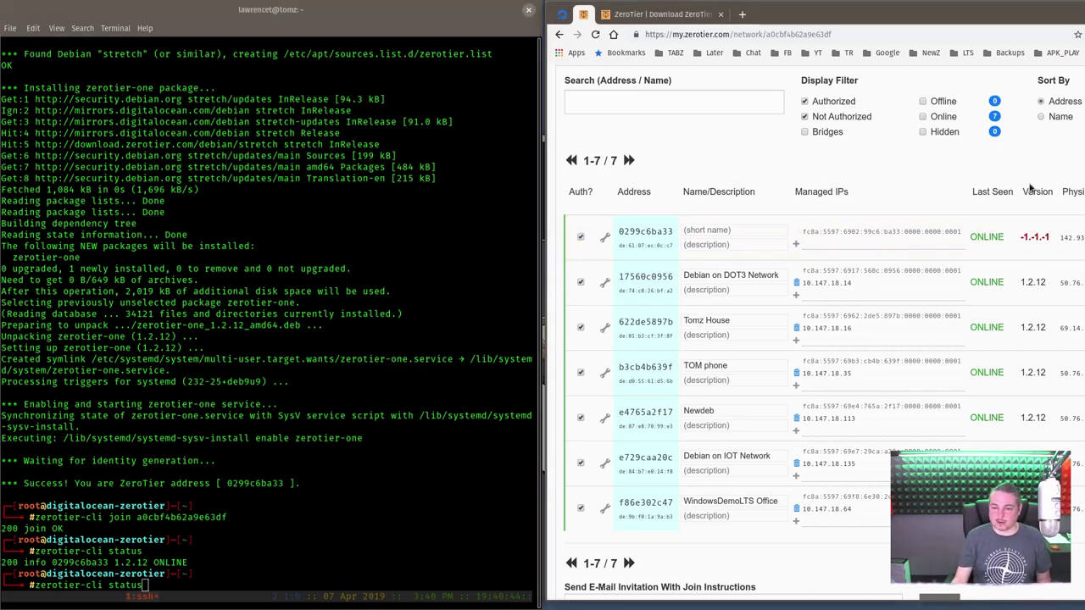
click(746, 229)
text(digita)
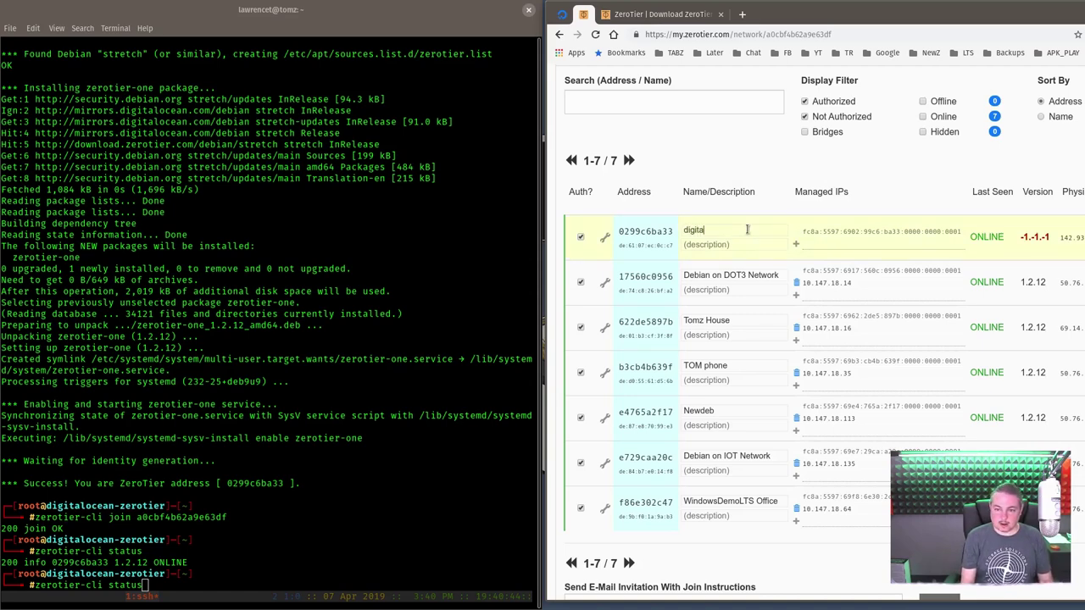
text(l ocea)
key(ctrl+a)
key(BackSpace)
text(Digital Ocean)
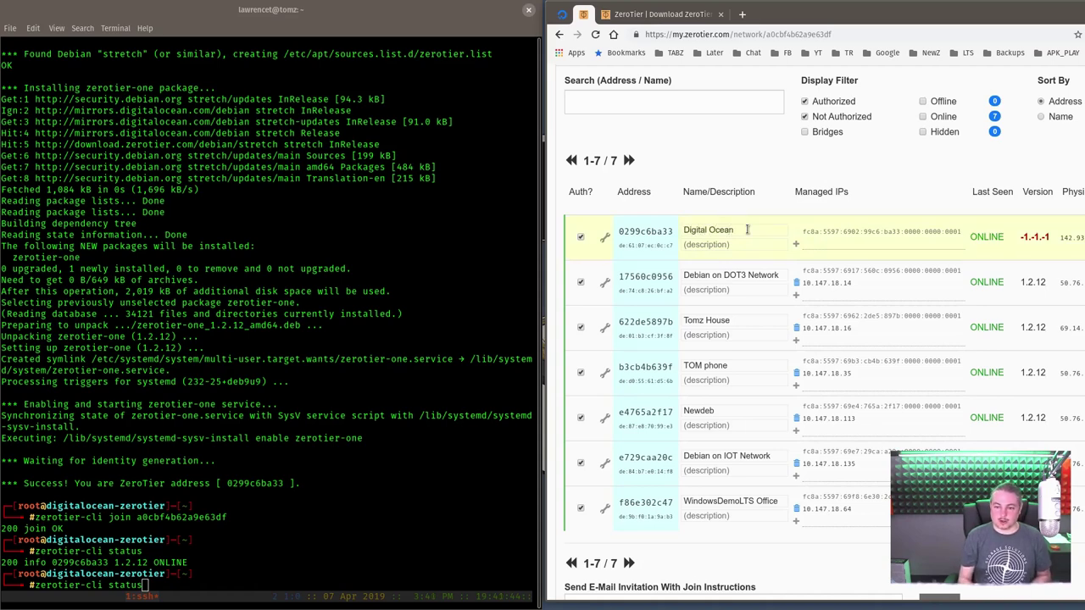
key(Return)
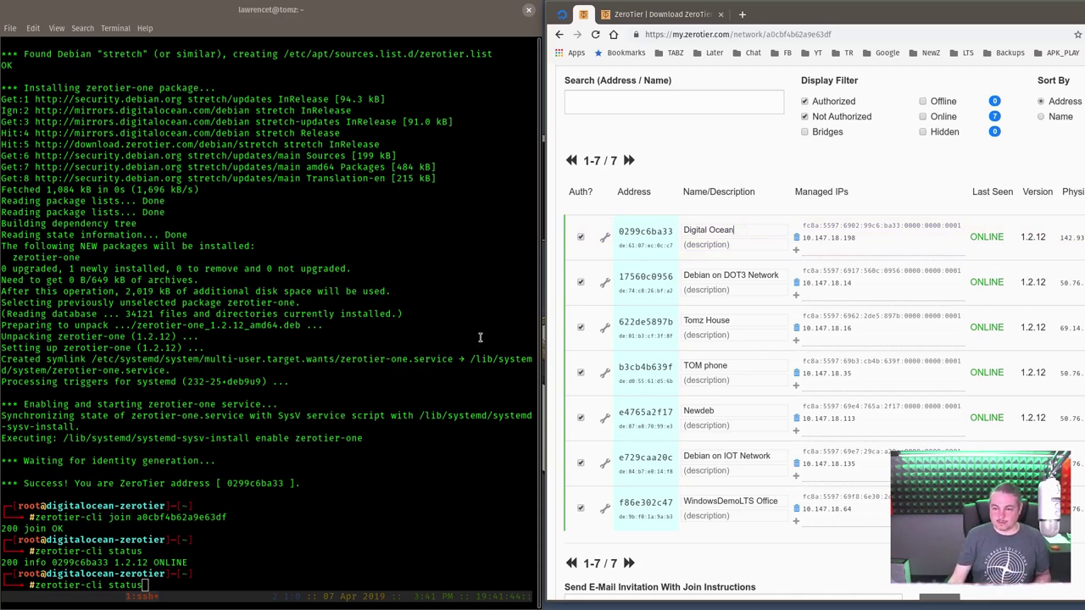
- Rerun zerotier-cli status, then zerotier-cli status -j to show JSON with version 1.2.12
click(377, 369)
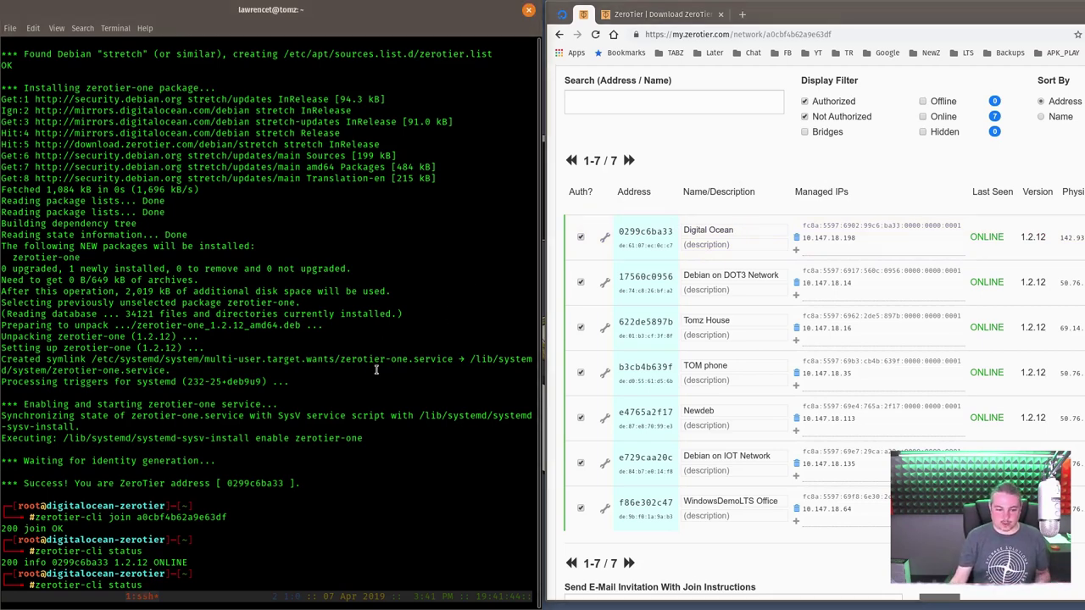
key(Return)
key(Up)
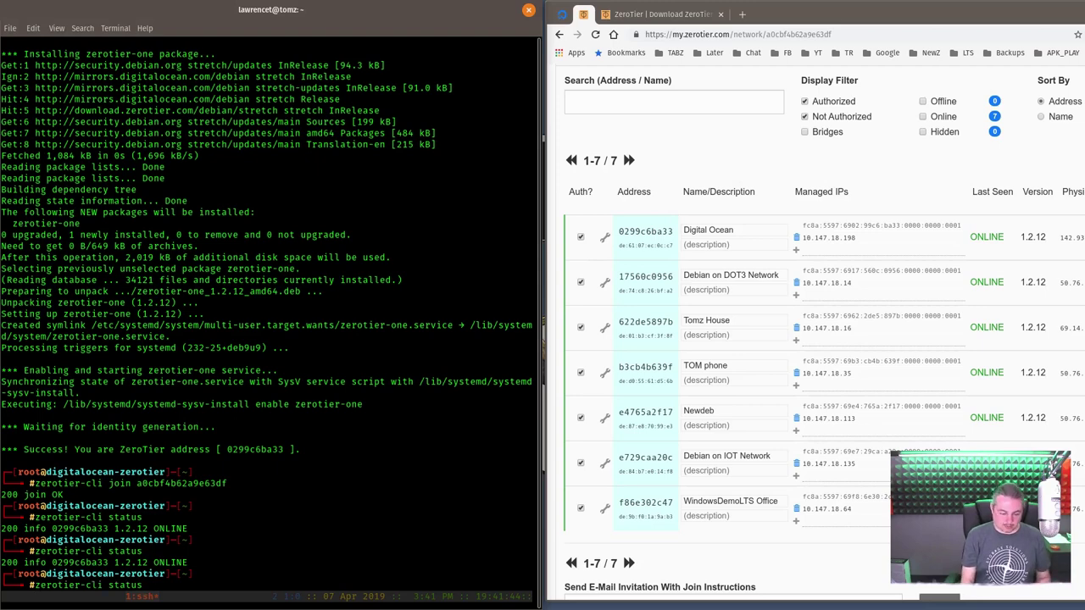
text(-)
text(j)
key(Return)
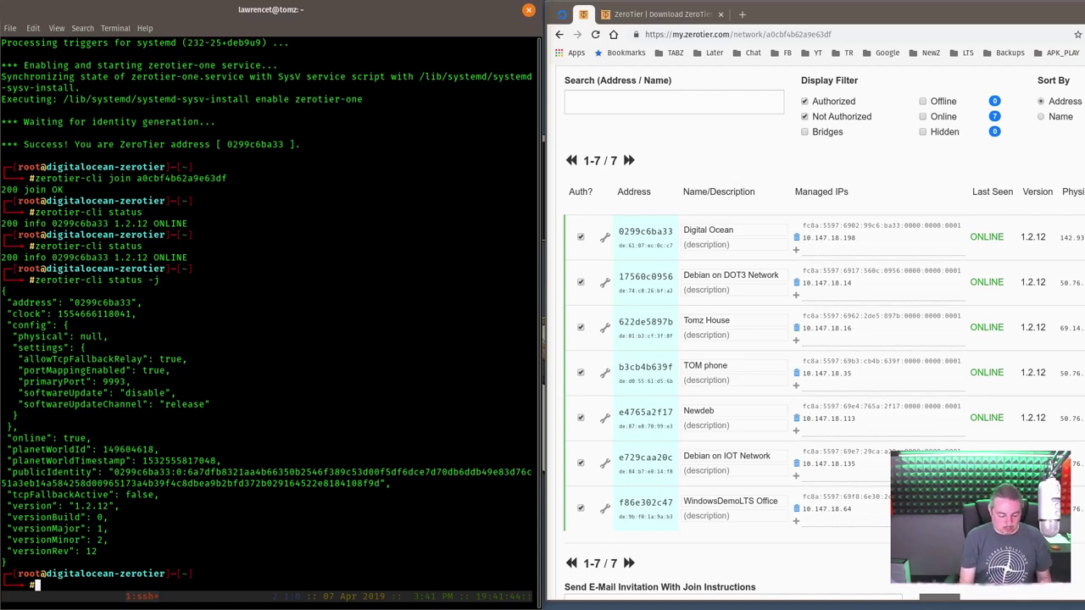
- Run ifconfig on the droplet and highlight eth0, 10.10.0.7, and ZeroTier ztc3qwvvpv at 10.147.18.198
text(ifconfig)
key(Return)
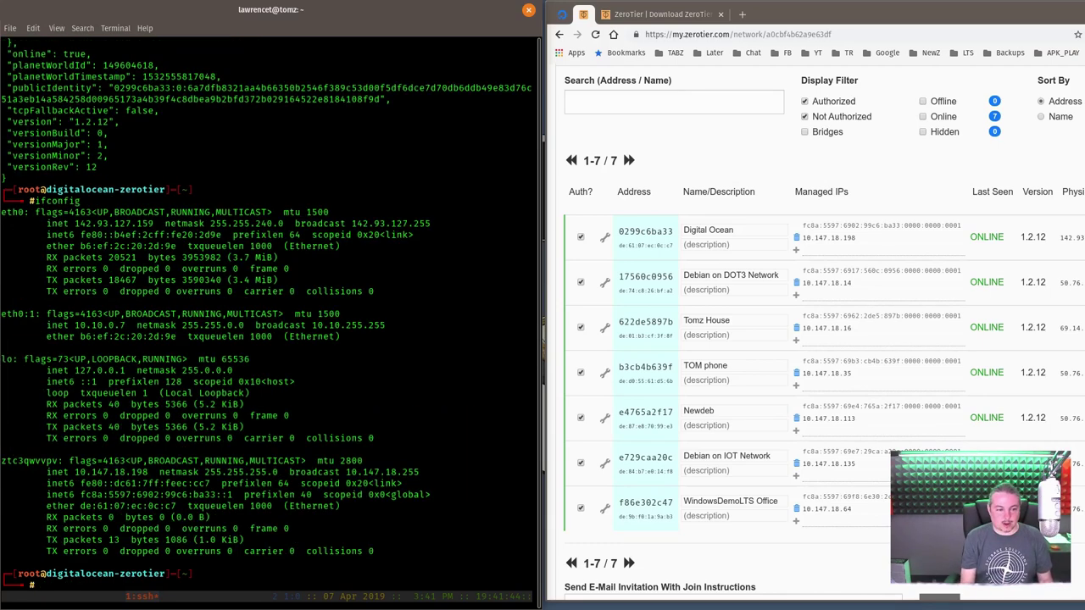
drag(74, 223, 154, 223)
drag(74, 325, 136, 336)
double_click(13, 458)
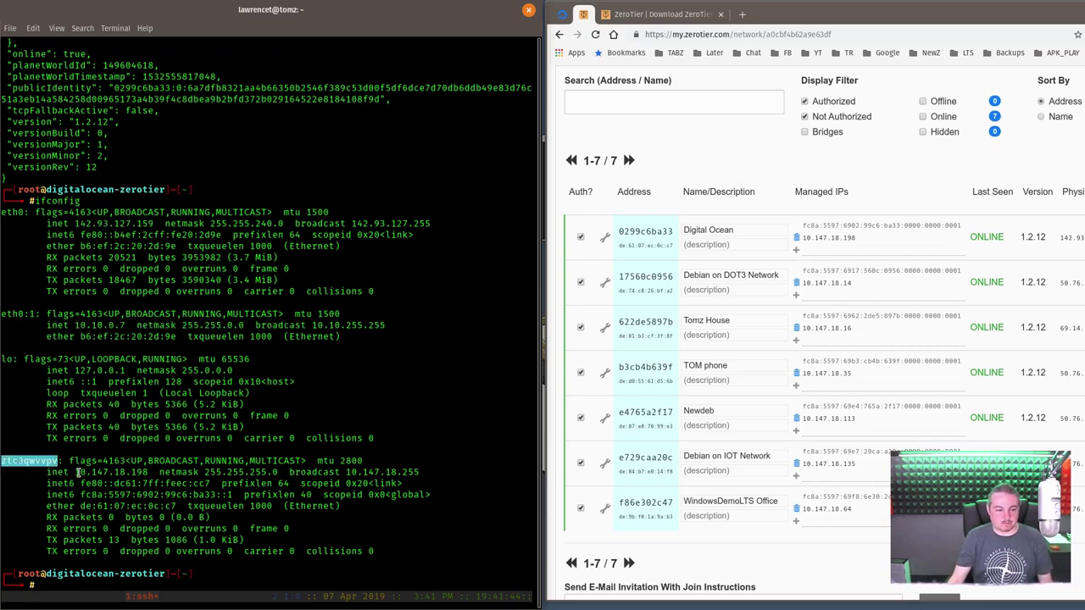
click(77, 471)
drag(76, 472, 148, 472)
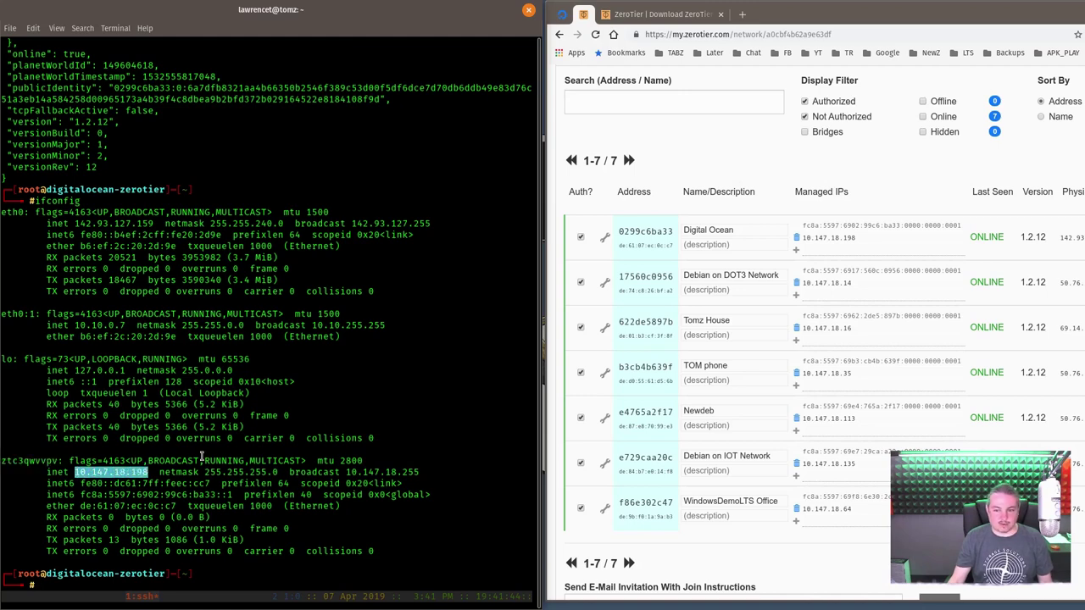
- Copy the DOT3 machine's IP 10.147.18.14 from ZeroTier Central and start 'ssh root@' in the terminal
click(890, 242)
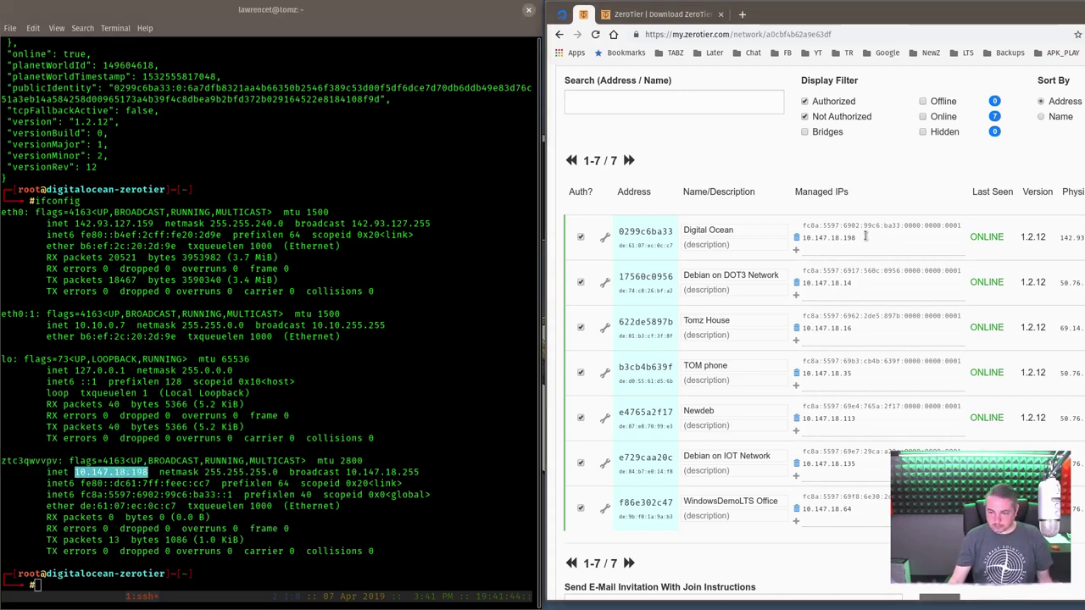
double_click(813, 284)
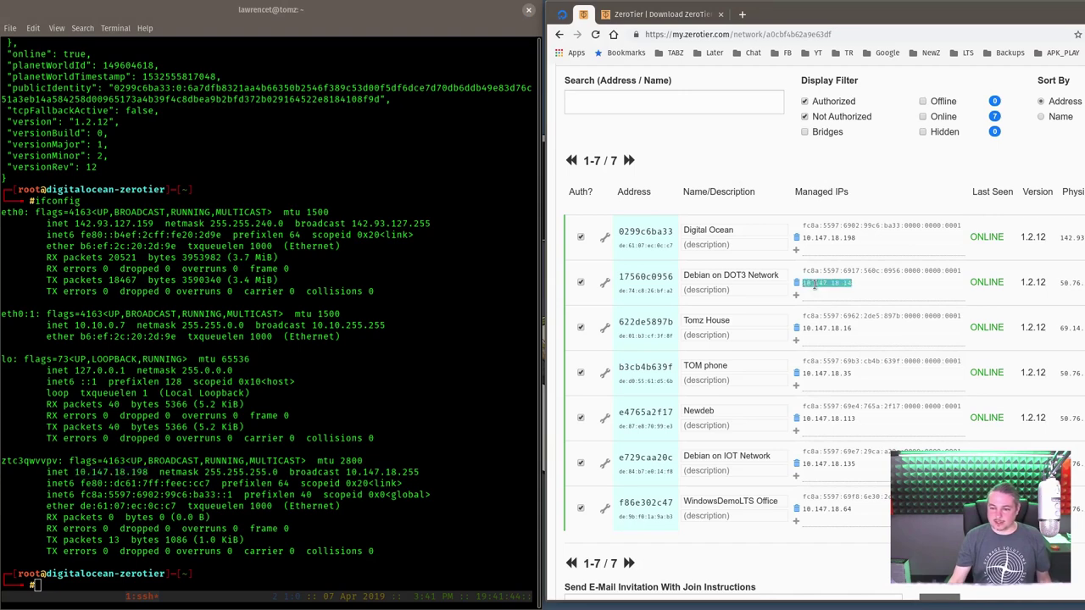
right_click(814, 284)
click(835, 292)
click(348, 354)
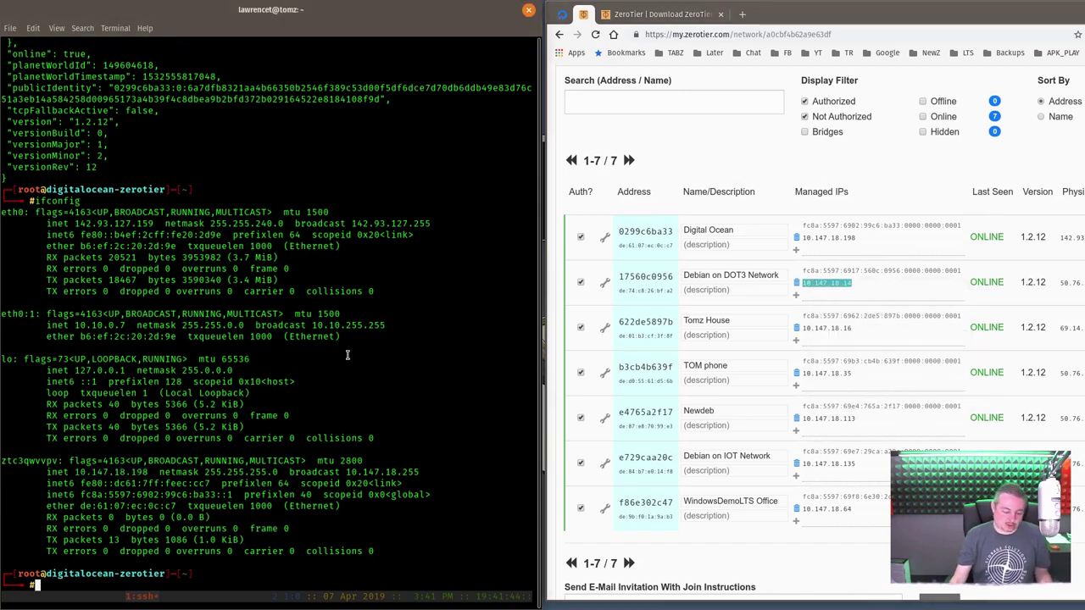
text(ssh root@)
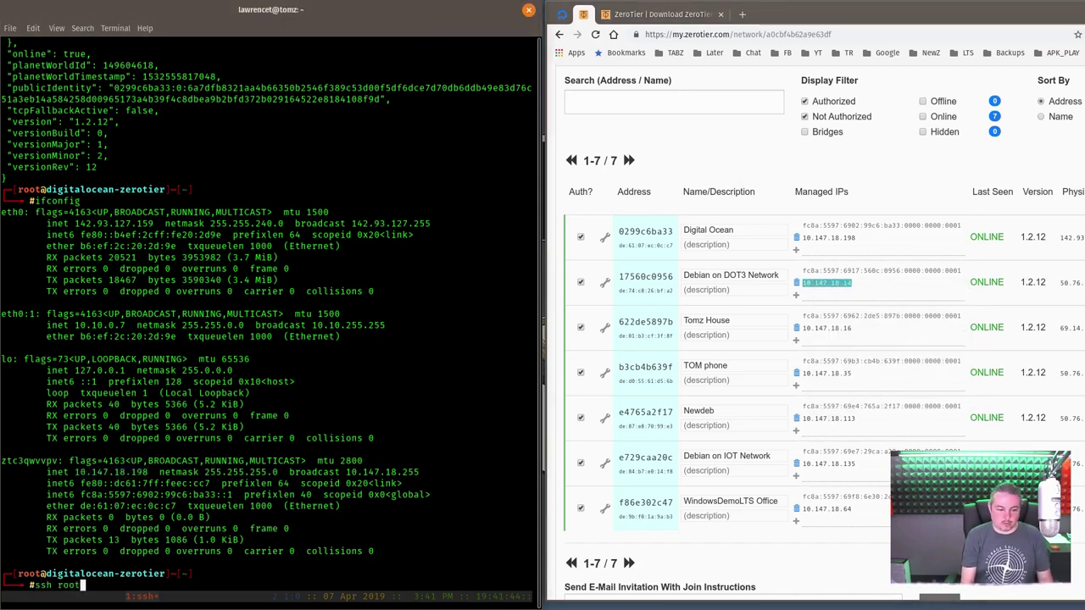
- Paste 10.147.18.14 into the ssh command, run it, and log in with the root password
right_click(431, 322)
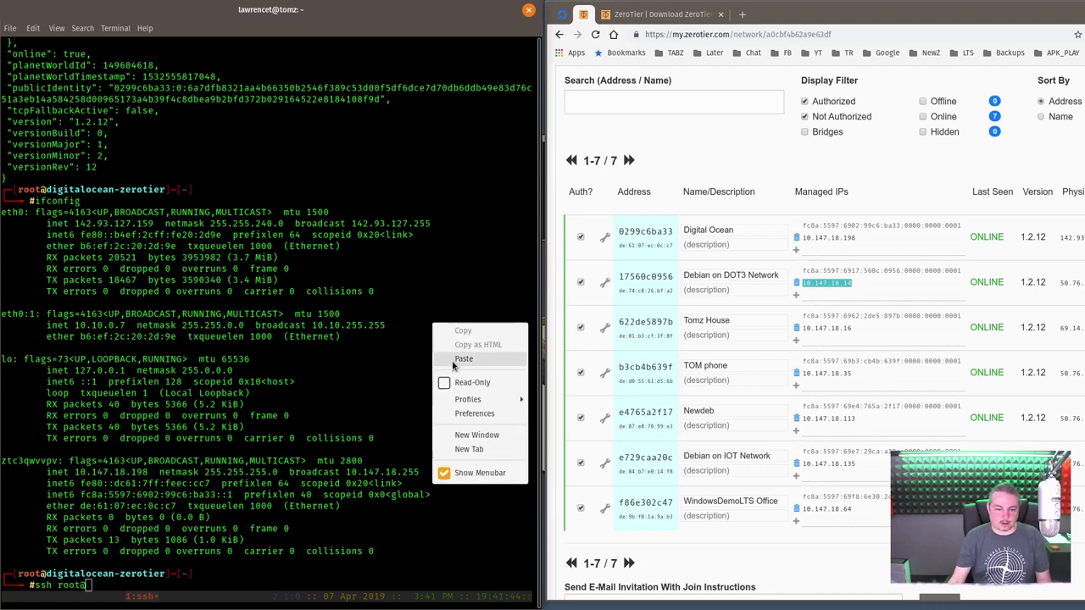
click(452, 362)
key(Return)
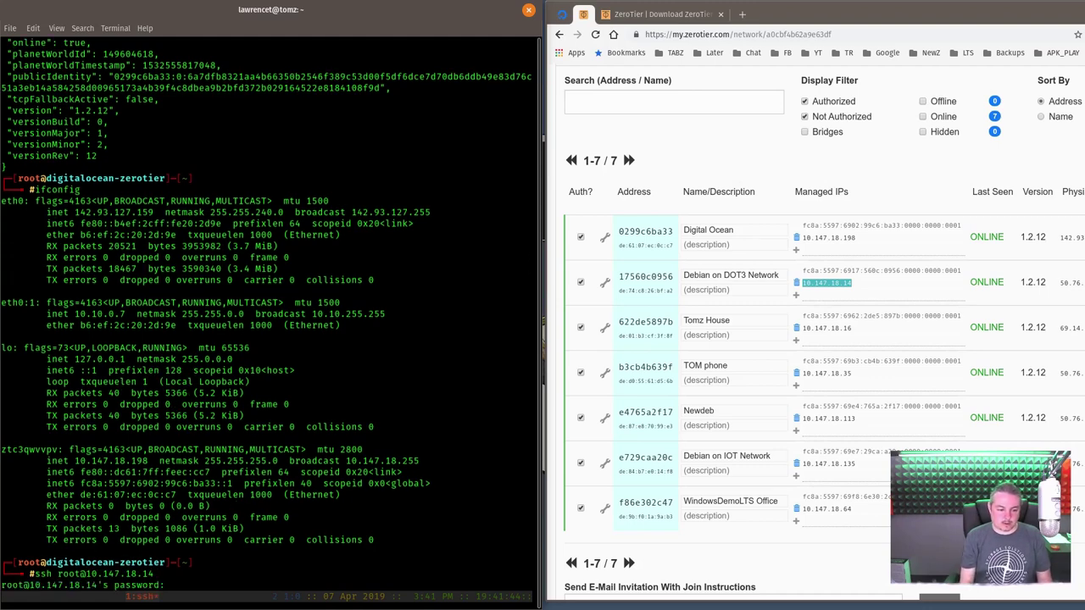
key(Return)
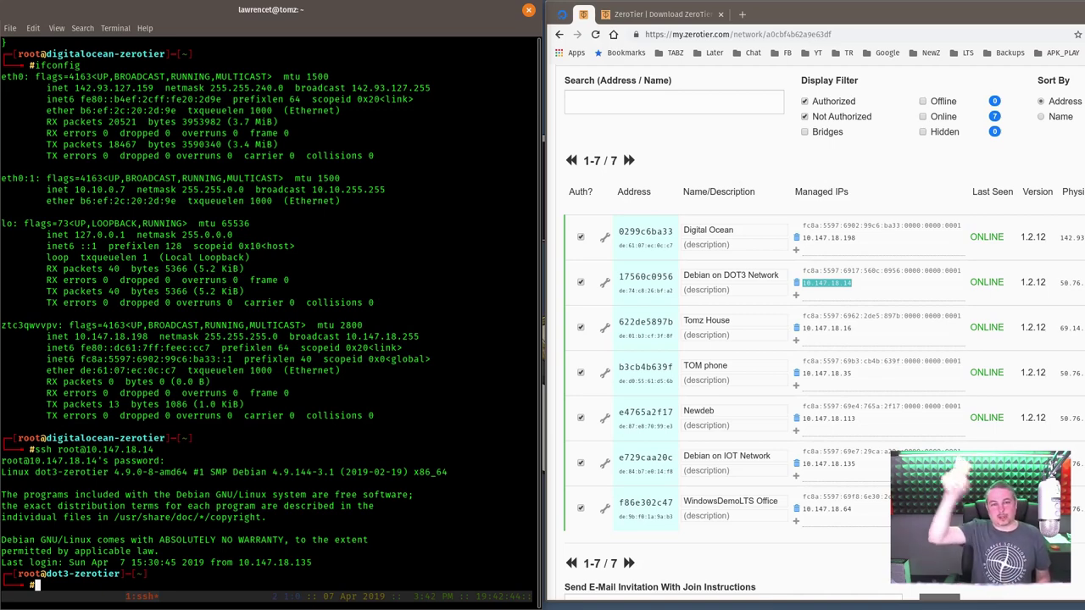
- On the remote machine, list files with ls, view processes in htop, then exit the SSH session
text(ls)
key(Return)
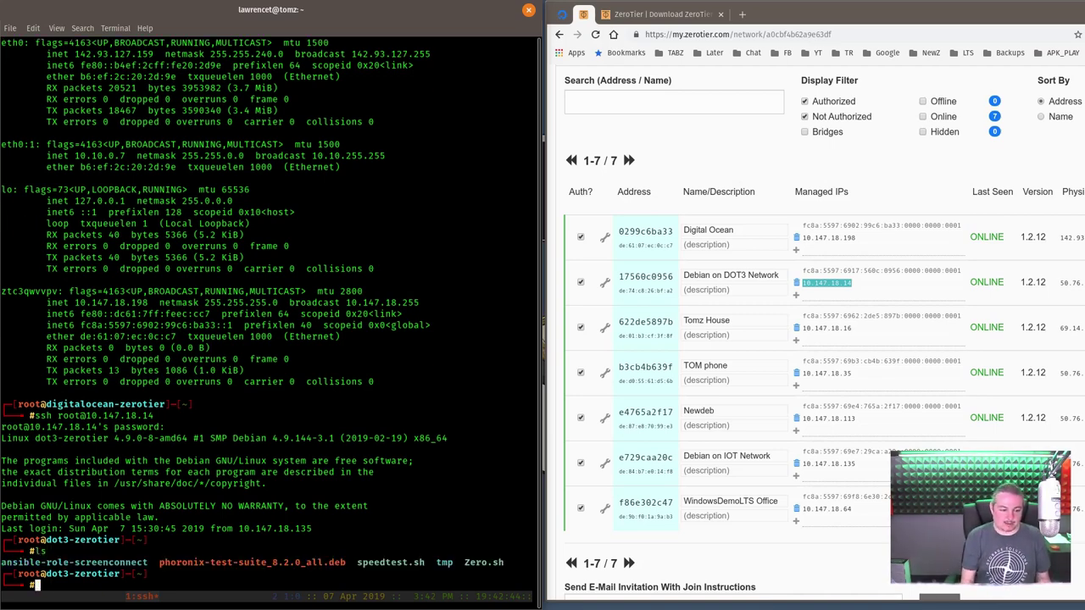
text(htop p)
key(Return)
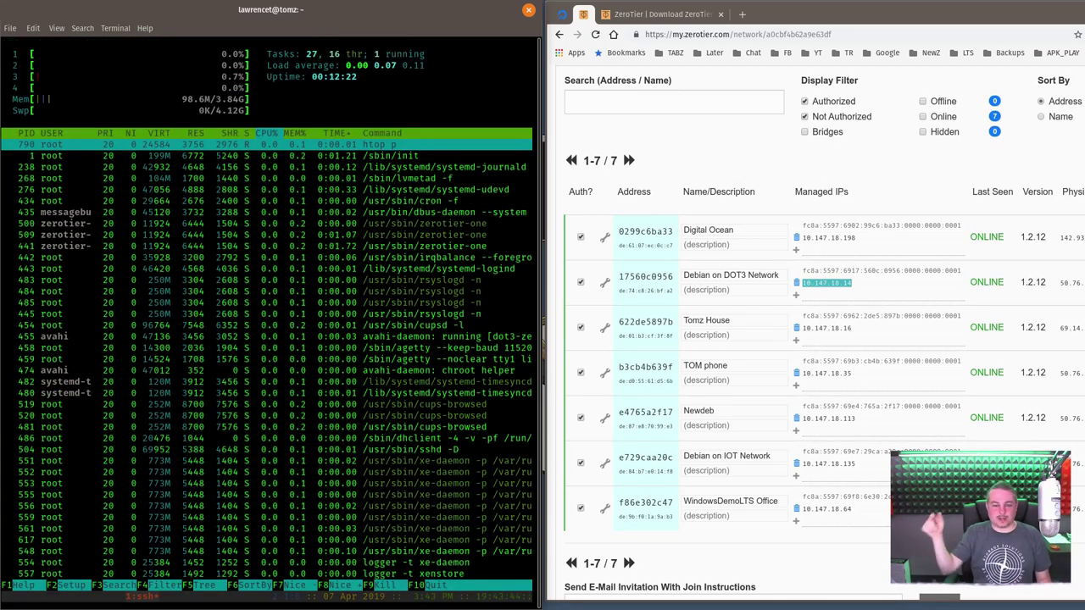
key(q)
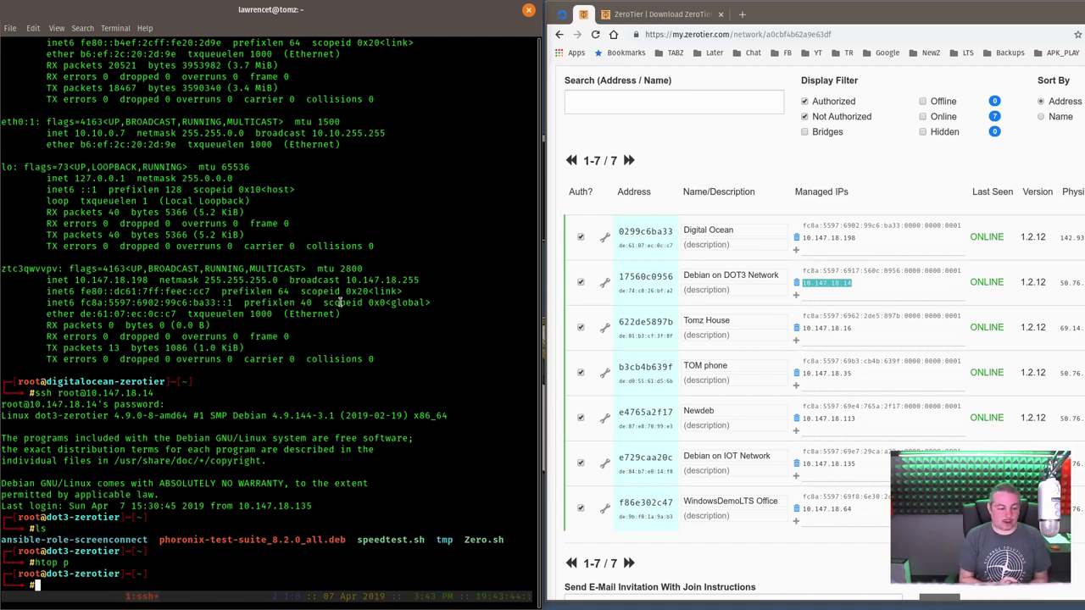
text(exit)
key(Return)
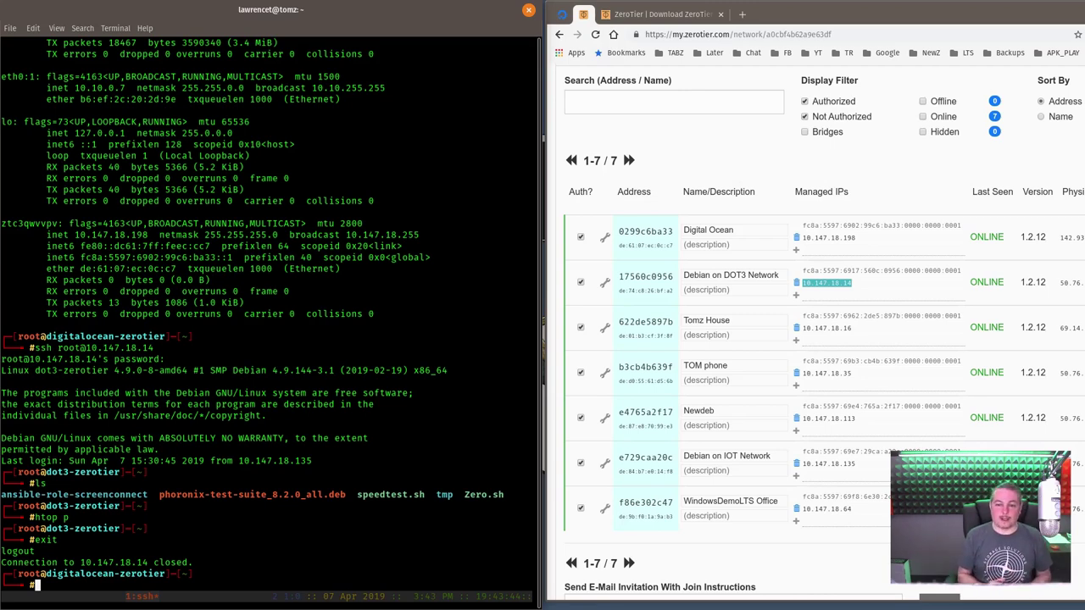
- Copy network ID af78bf94369f603d and run 'zerotier-cli join' with it on the droplet
scroll(682, 195, up, 10)
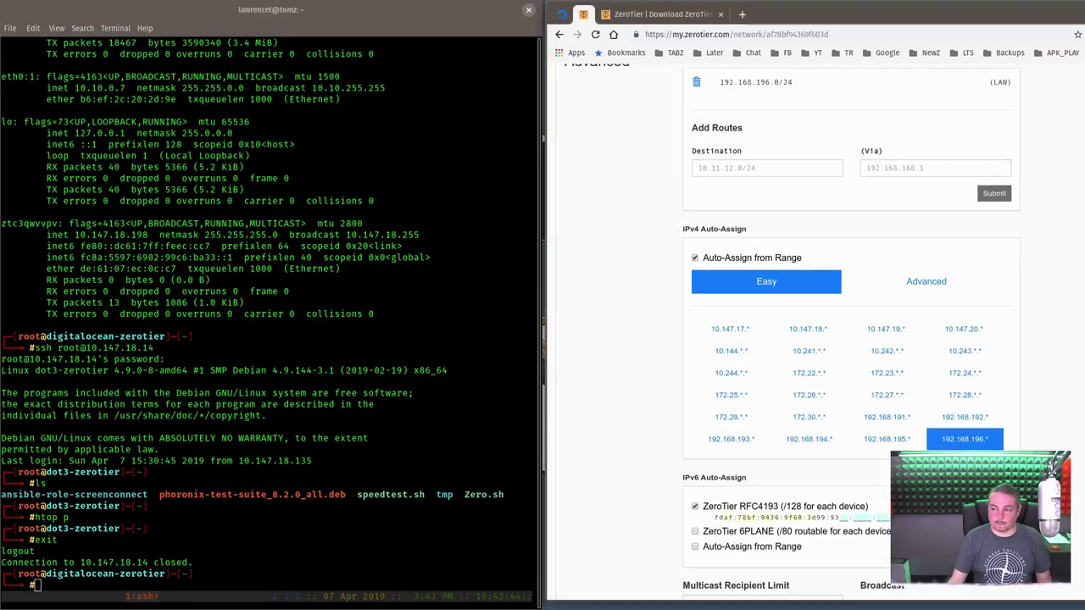
scroll(847, 206, up, 10)
double_click(760, 274)
right_click(760, 274)
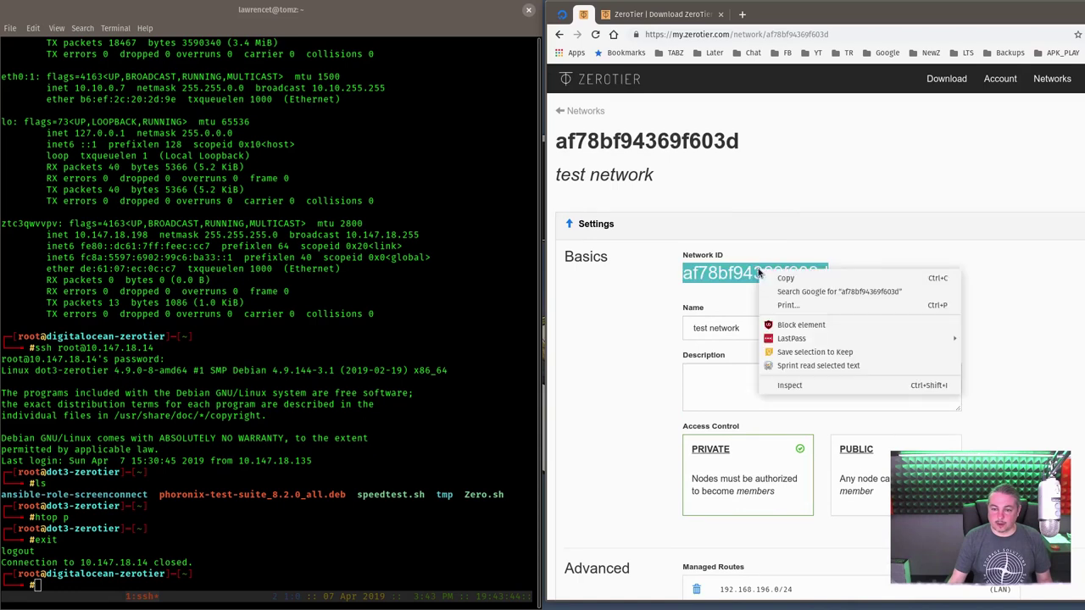
click(775, 278)
click(314, 352)
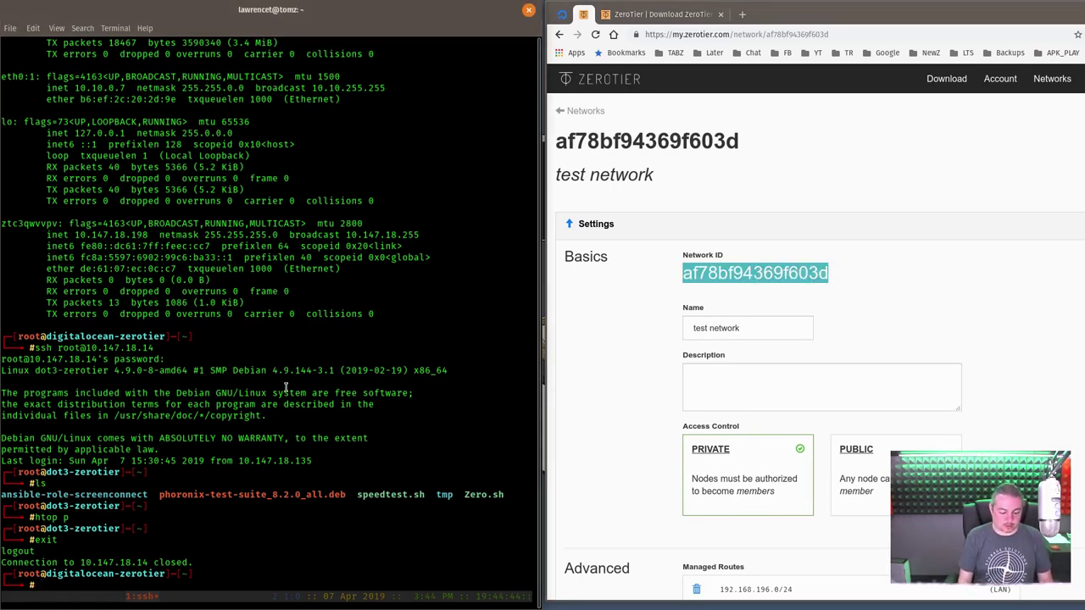
text(zerotier-c)
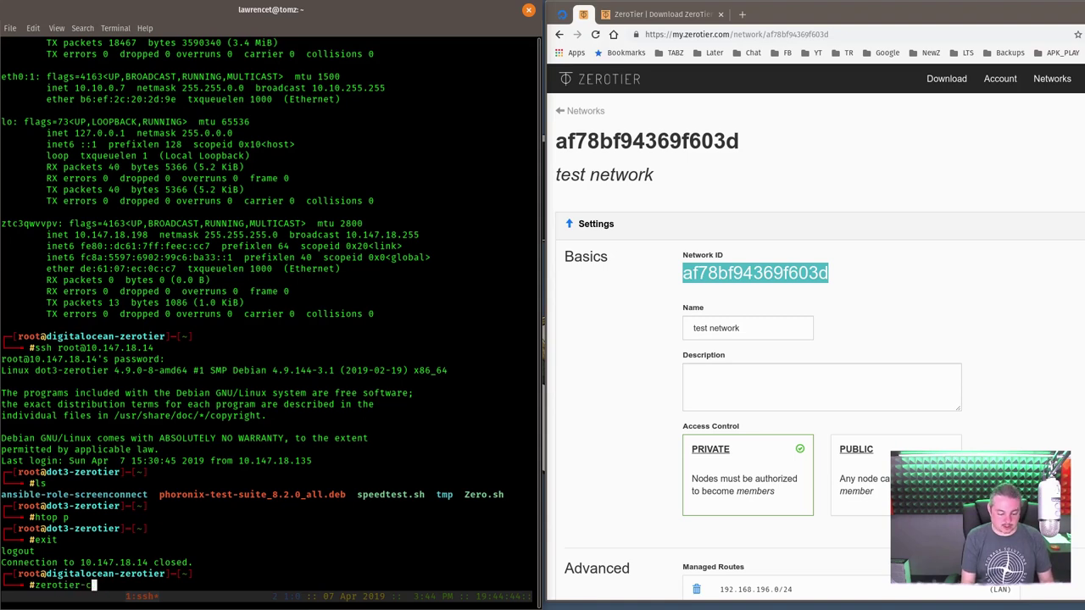
text(li join)
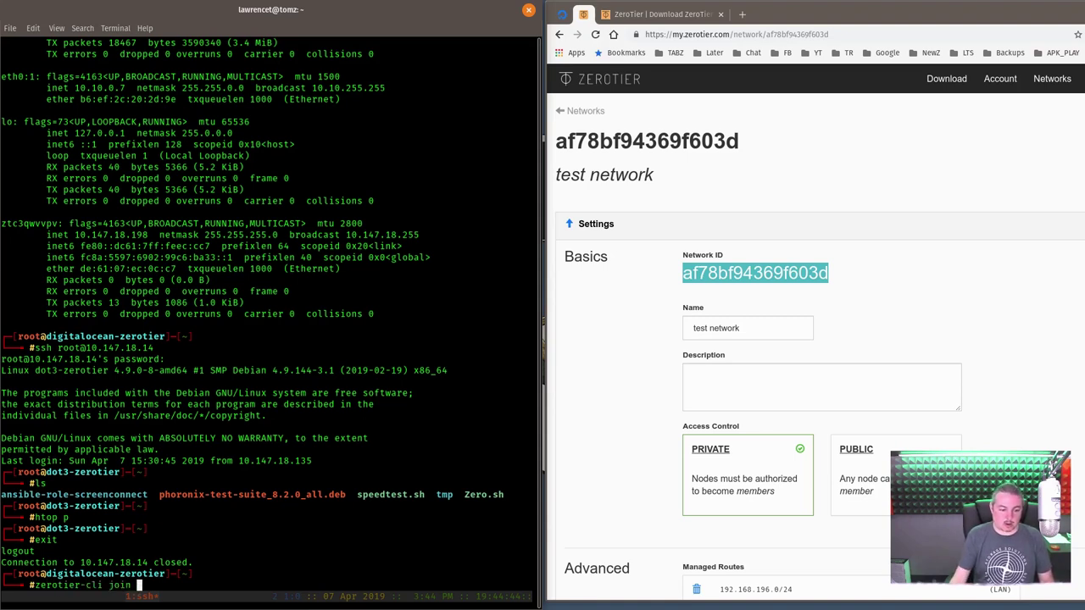
right_click(296, 434)
click(330, 473)
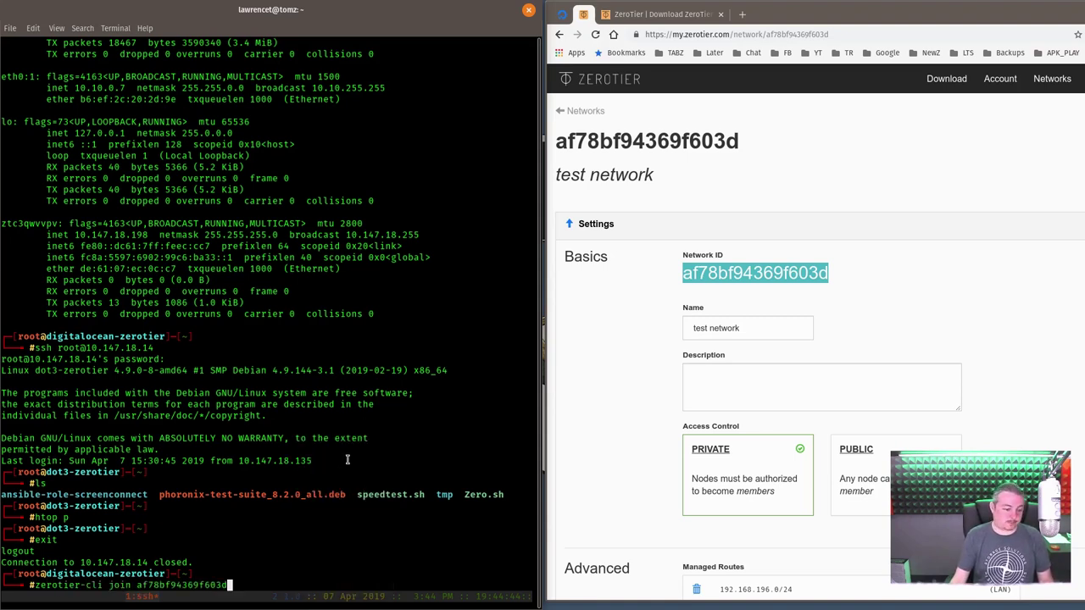
key(Return)
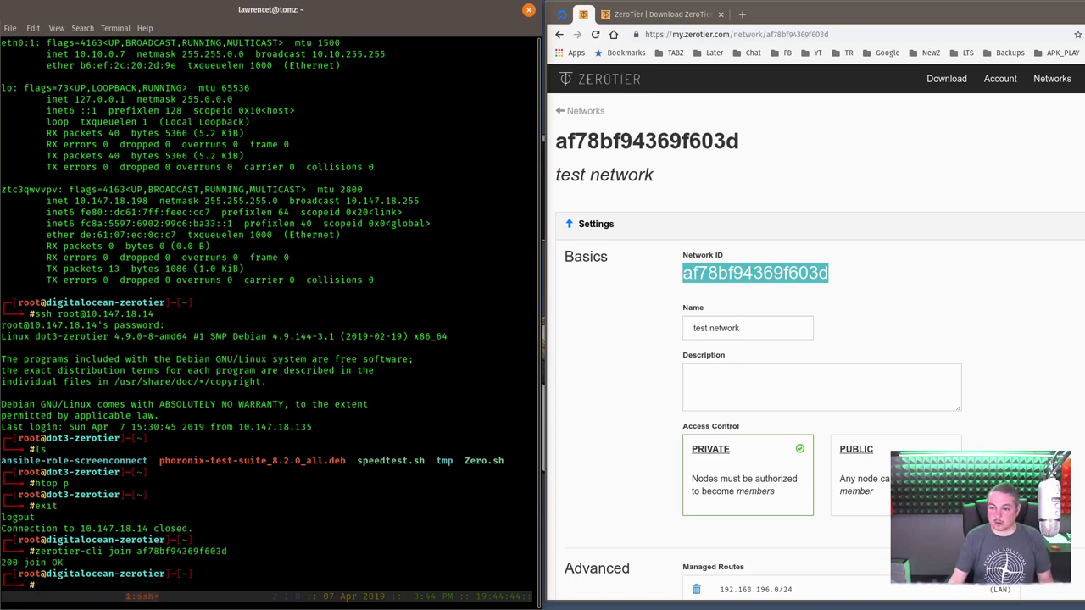
scroll(578, 303, down, 15)
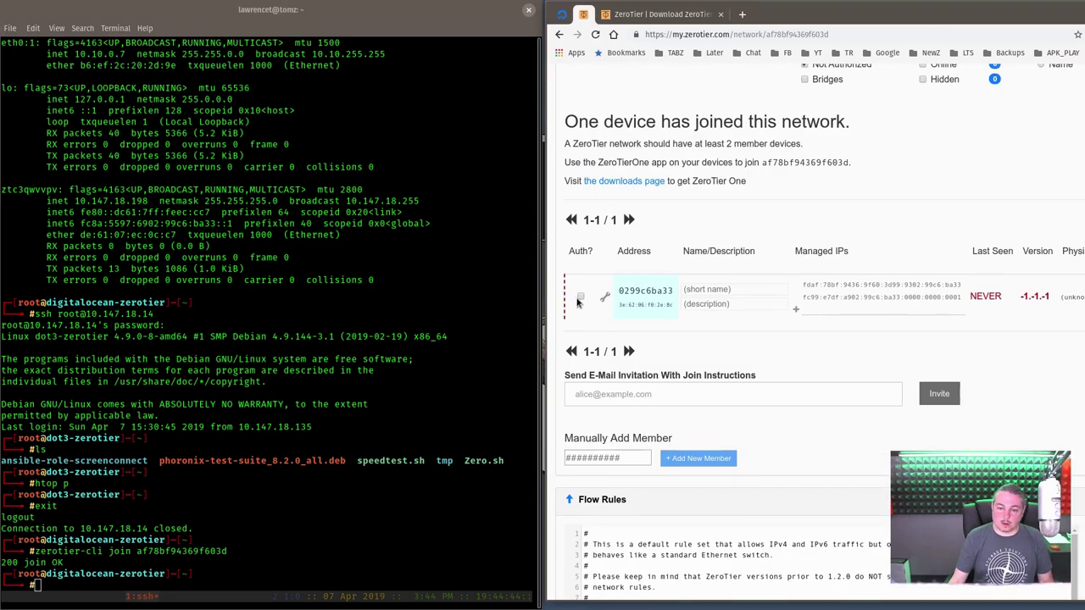
- Authorise member 0299c6ba33 on the test network and give it the short name 'DO'
click(580, 297)
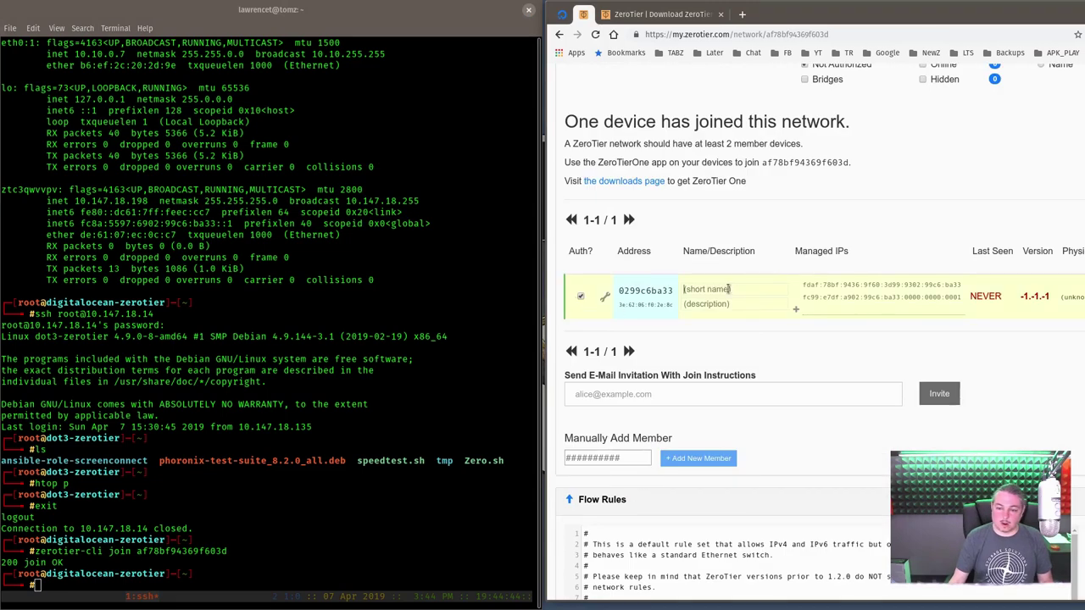
text(d)
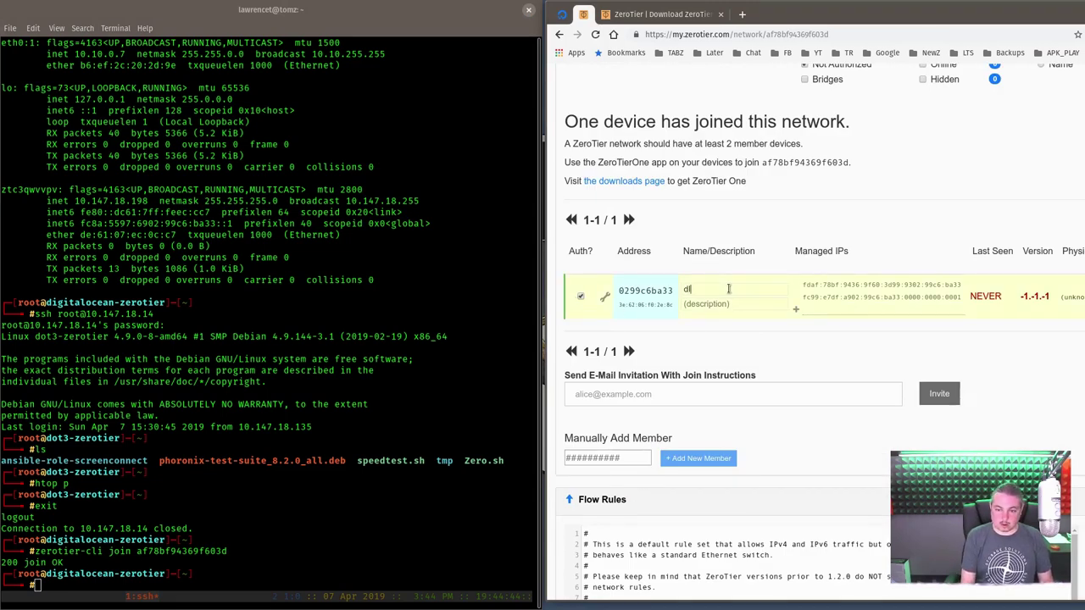
key(BackSpace)
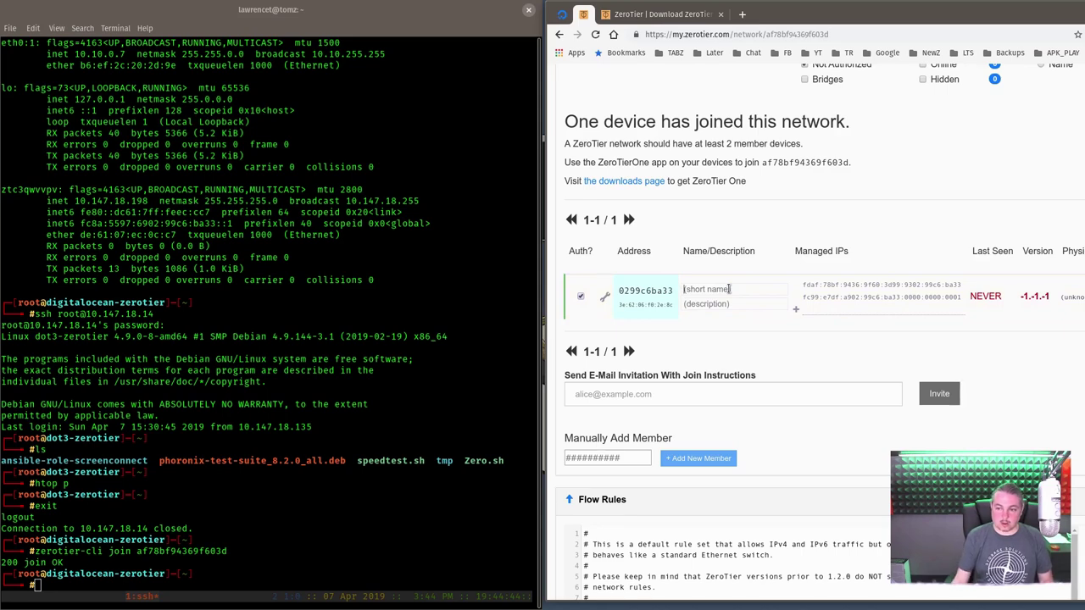
text(d)
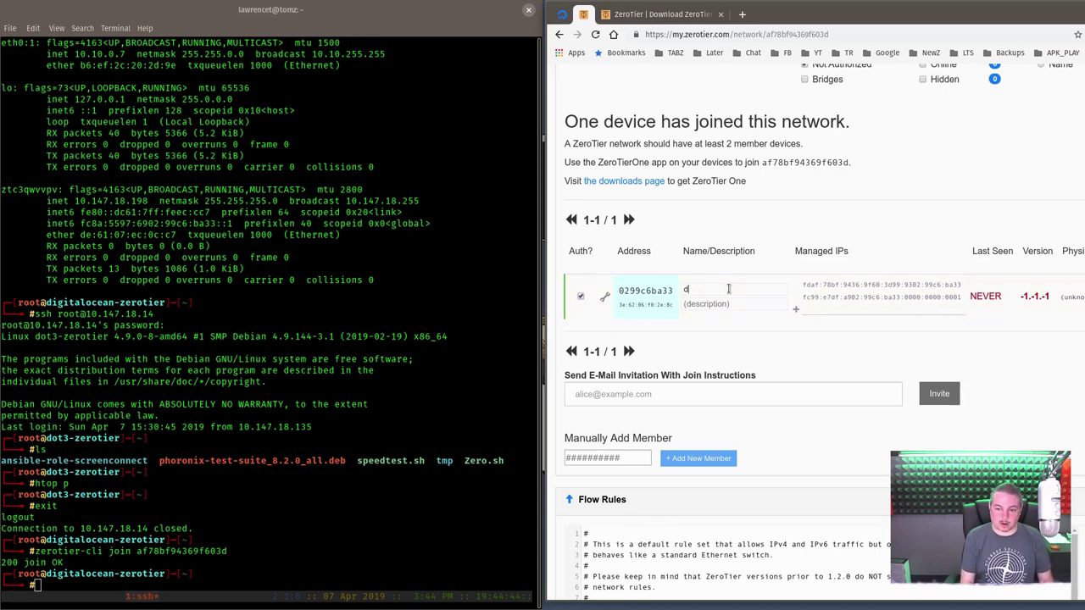
key(BackSpace)
text(DO)
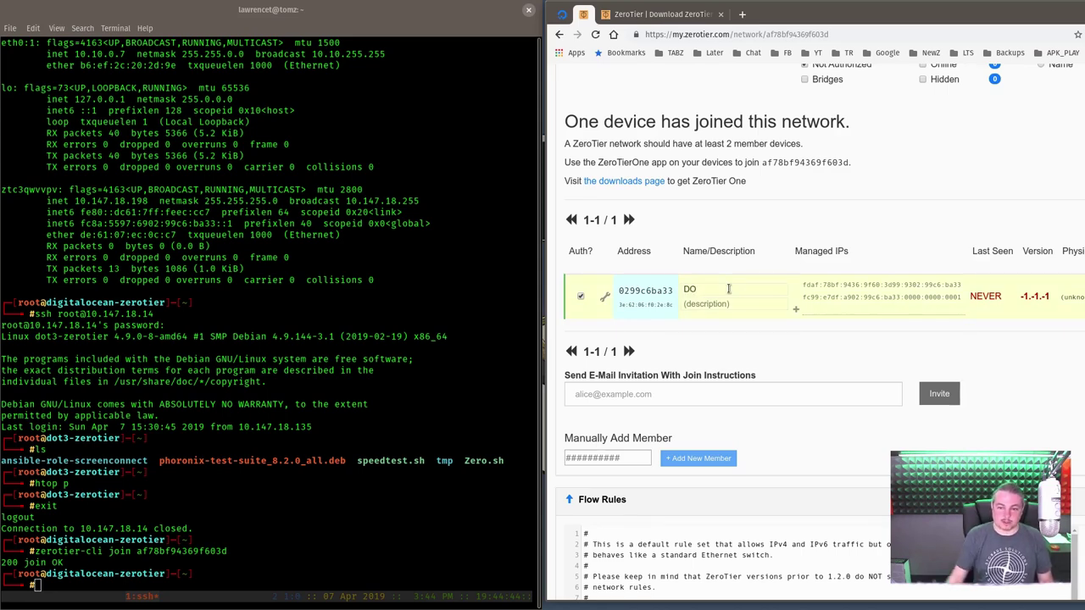
click(355, 480)
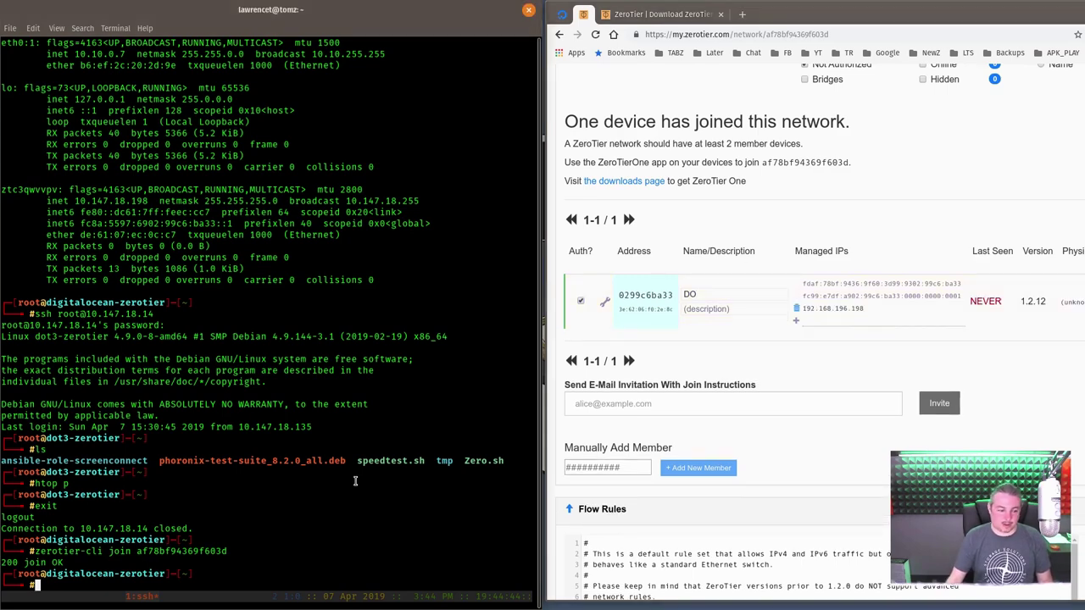
- Run ifconfig and highlight the new 192.168.196.198 address alongside the original 10.147.18.198
text(ifconfig)
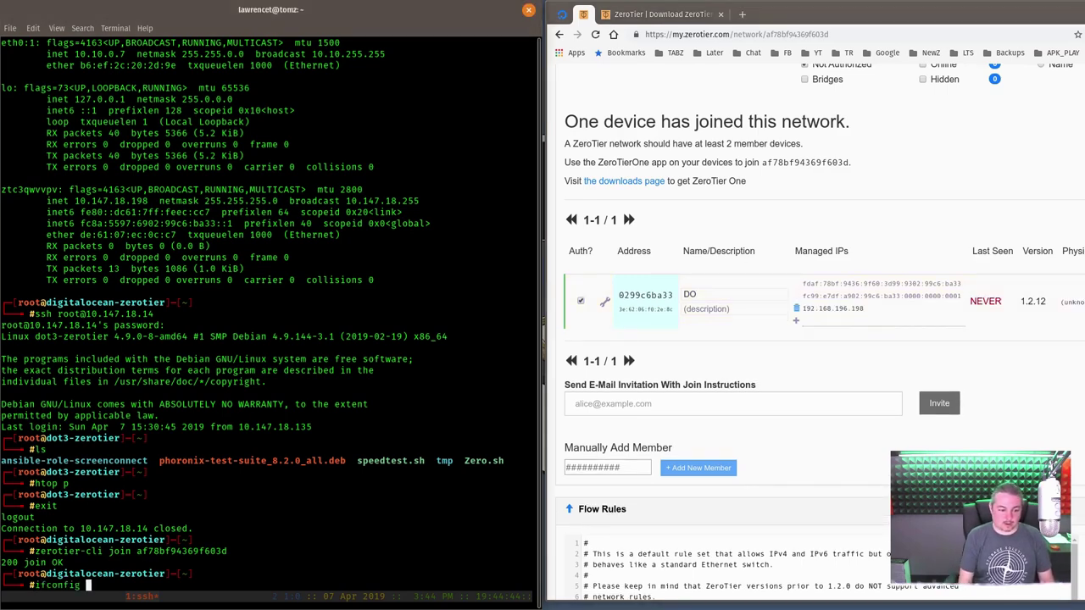
key(Return)
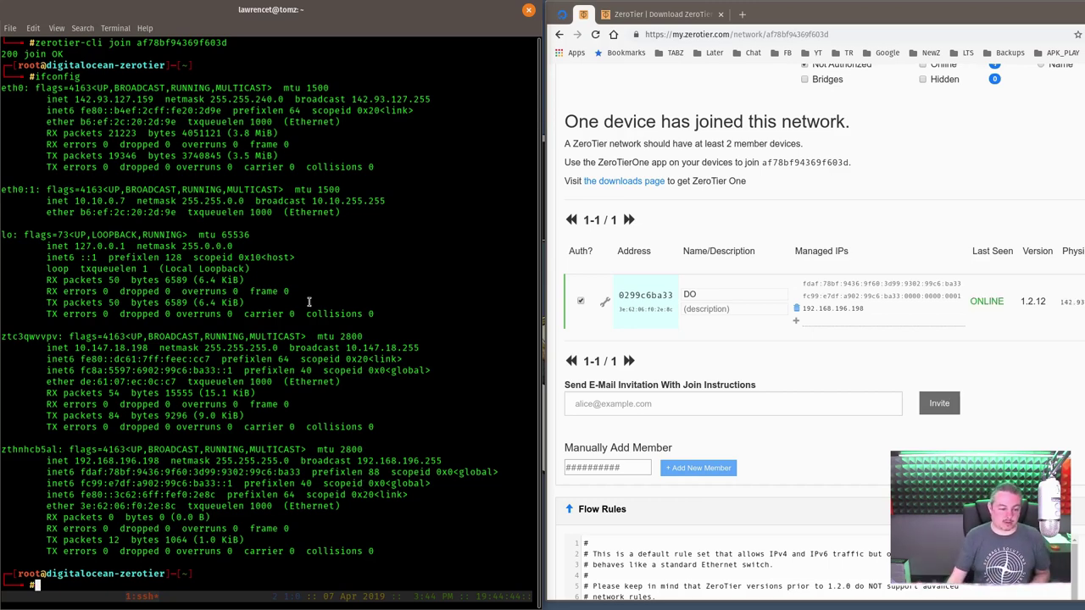
drag(75, 467, 133, 463)
drag(75, 348, 153, 348)
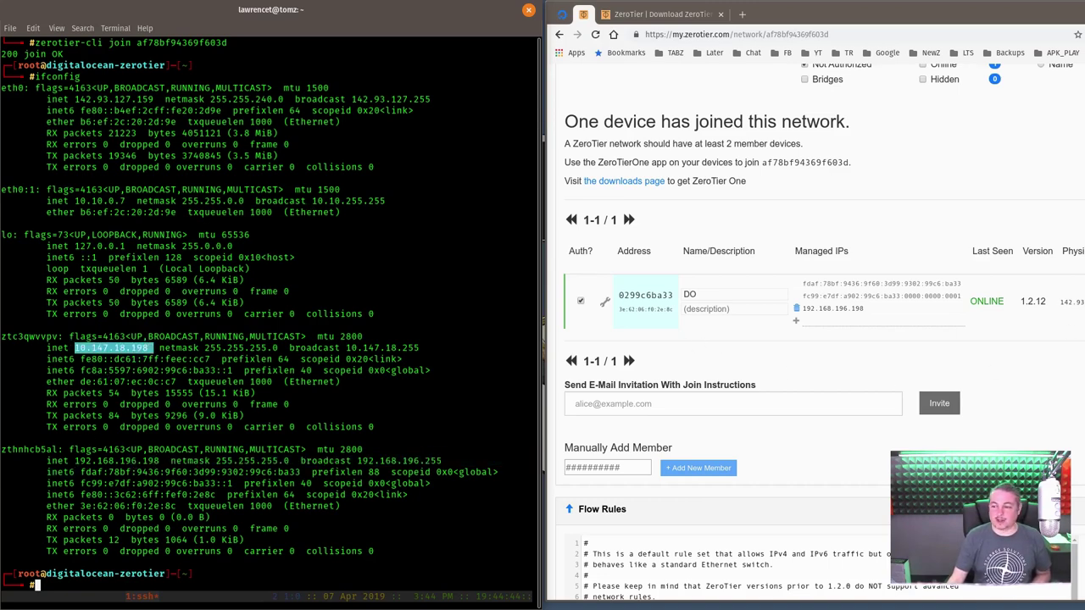
scroll(793, 339, up, 10)
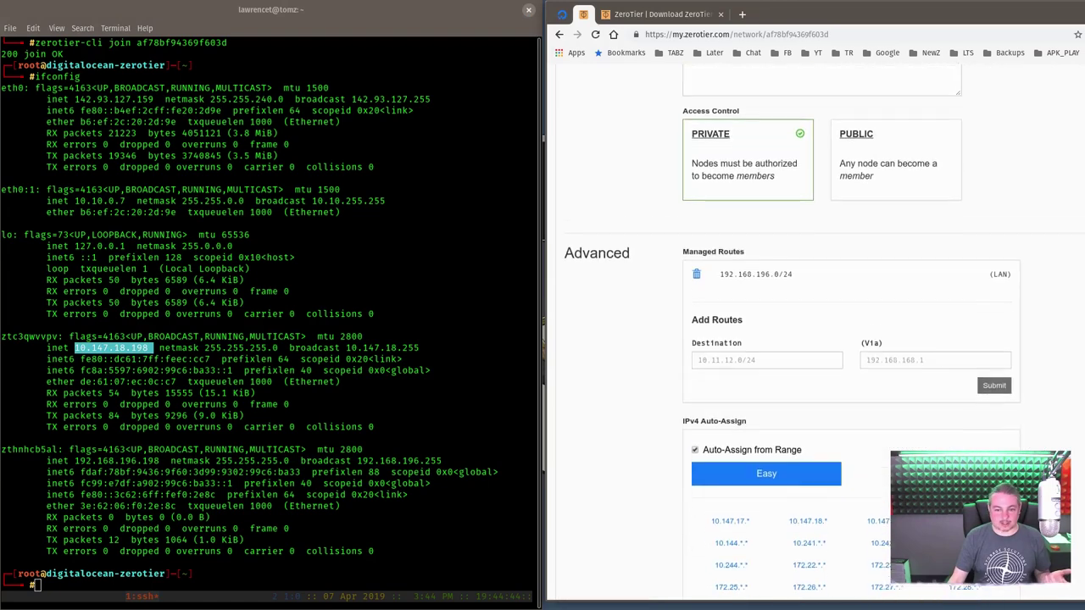